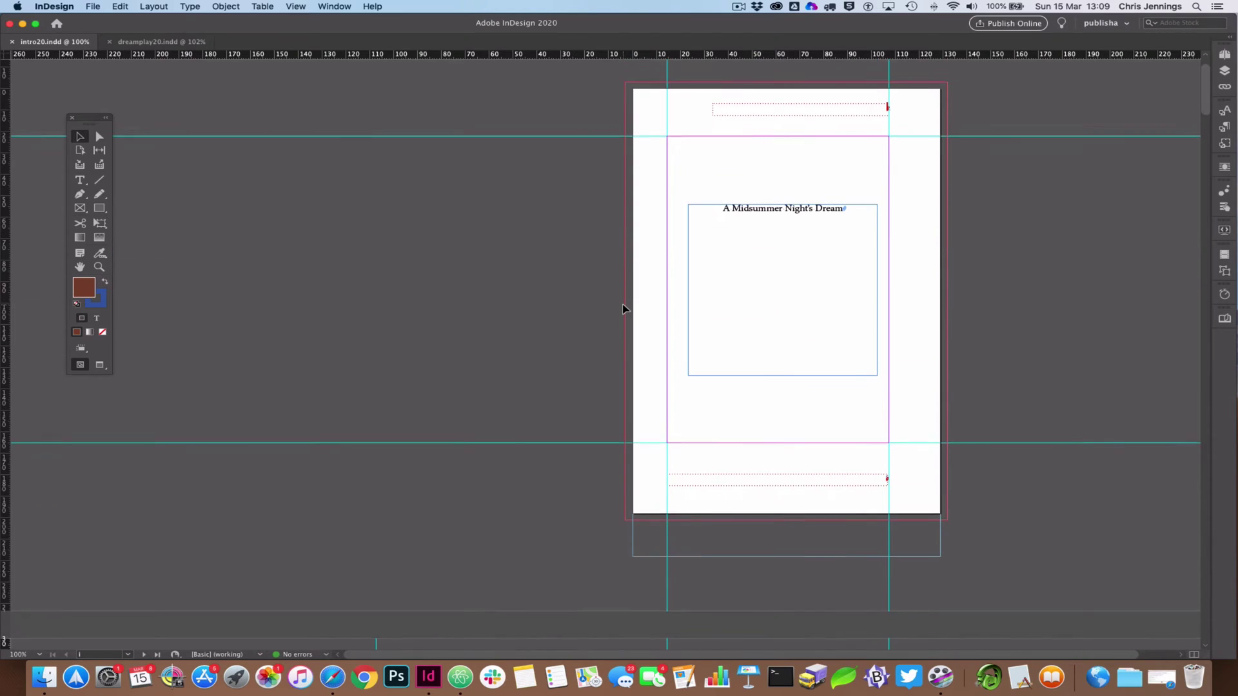
# Examine the half-title, frontispiece and title page spreads and review the document's list of articles
pyautogui.scroll(-7, 624, 307)
pyautogui.scroll(-3, 624, 305)
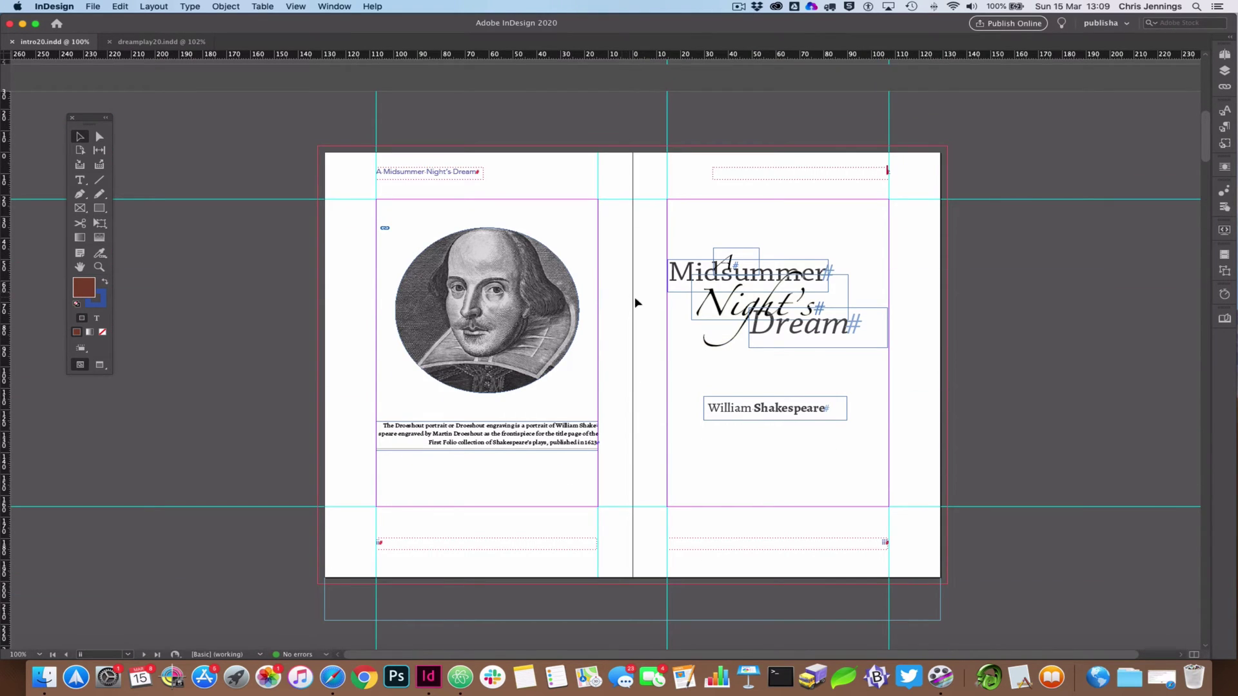
pyautogui.scroll(-6, 613, 300)
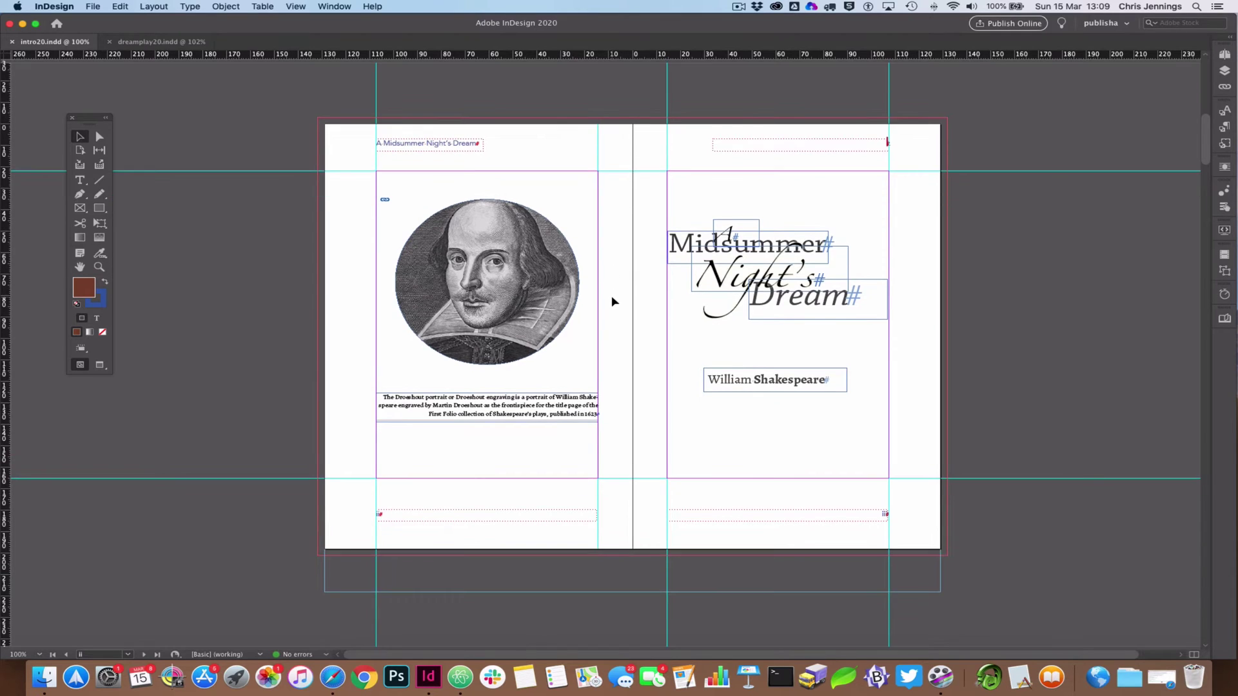
pyautogui.scroll(-2, 614, 298)
pyautogui.scroll(7, 615, 298)
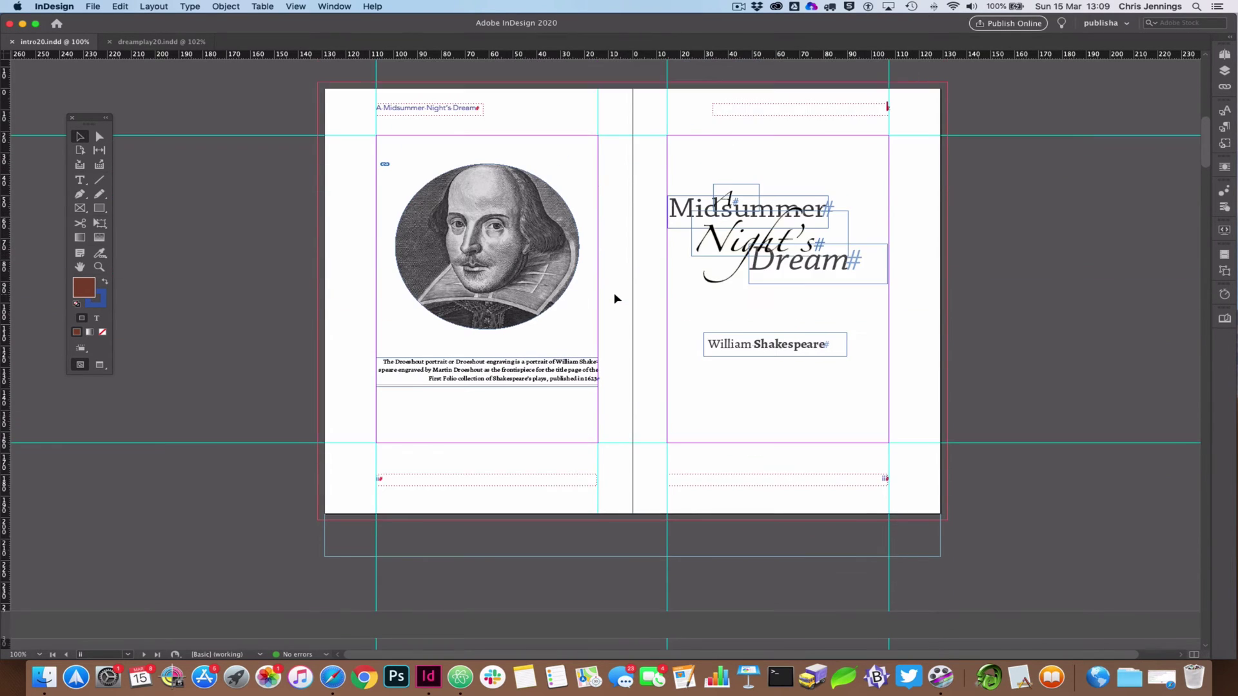
pyautogui.click(324, 7)
pyautogui.click(362, 66)
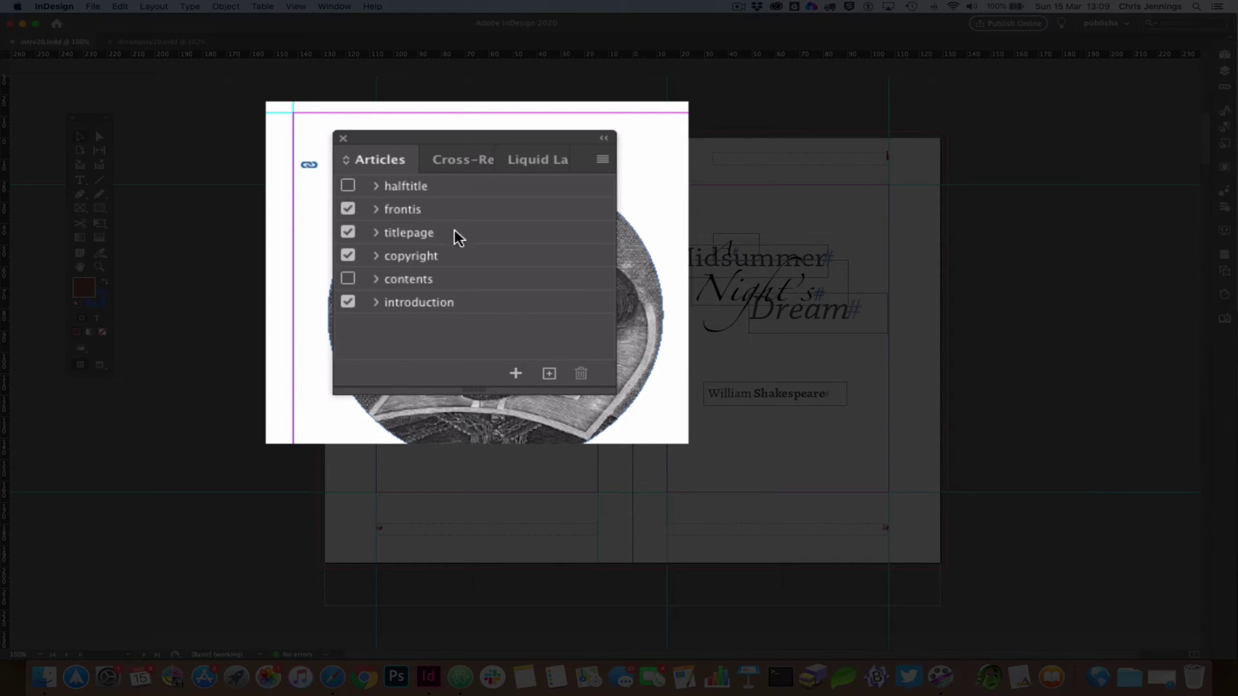
pyautogui.click(344, 139)
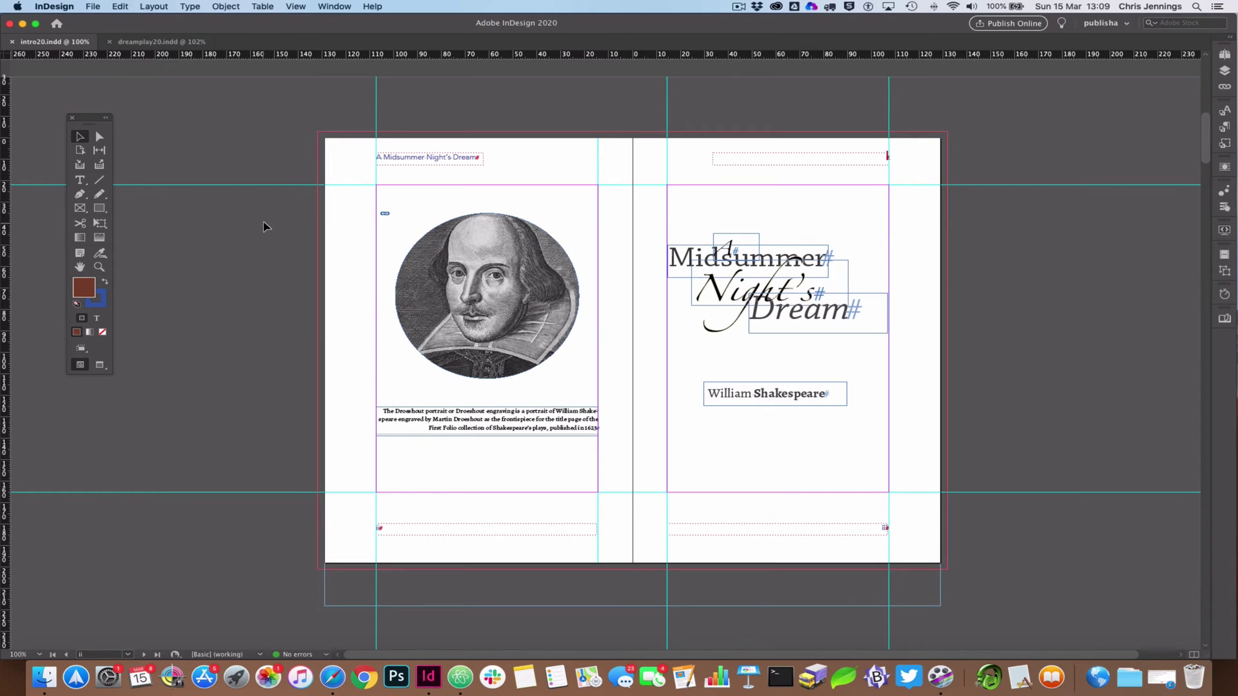
pyautogui.scroll(1, 258, 223)
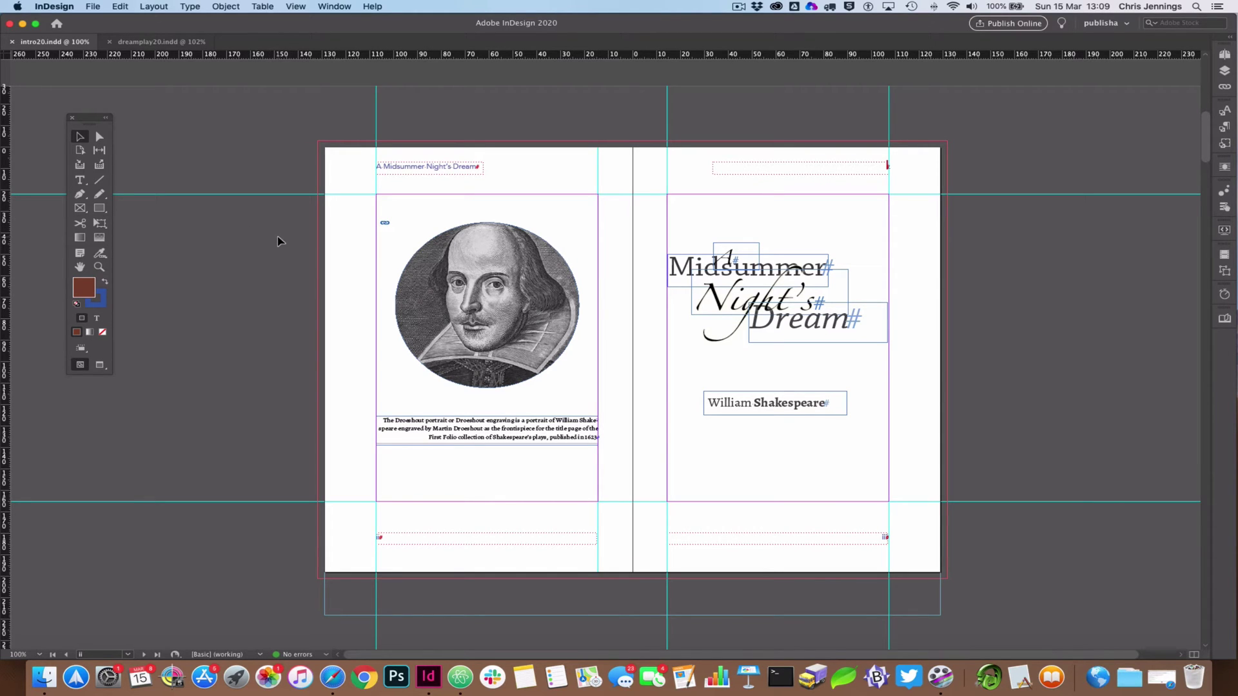
pyautogui.scroll(5, 278, 241)
pyautogui.scroll(-2, 278, 238)
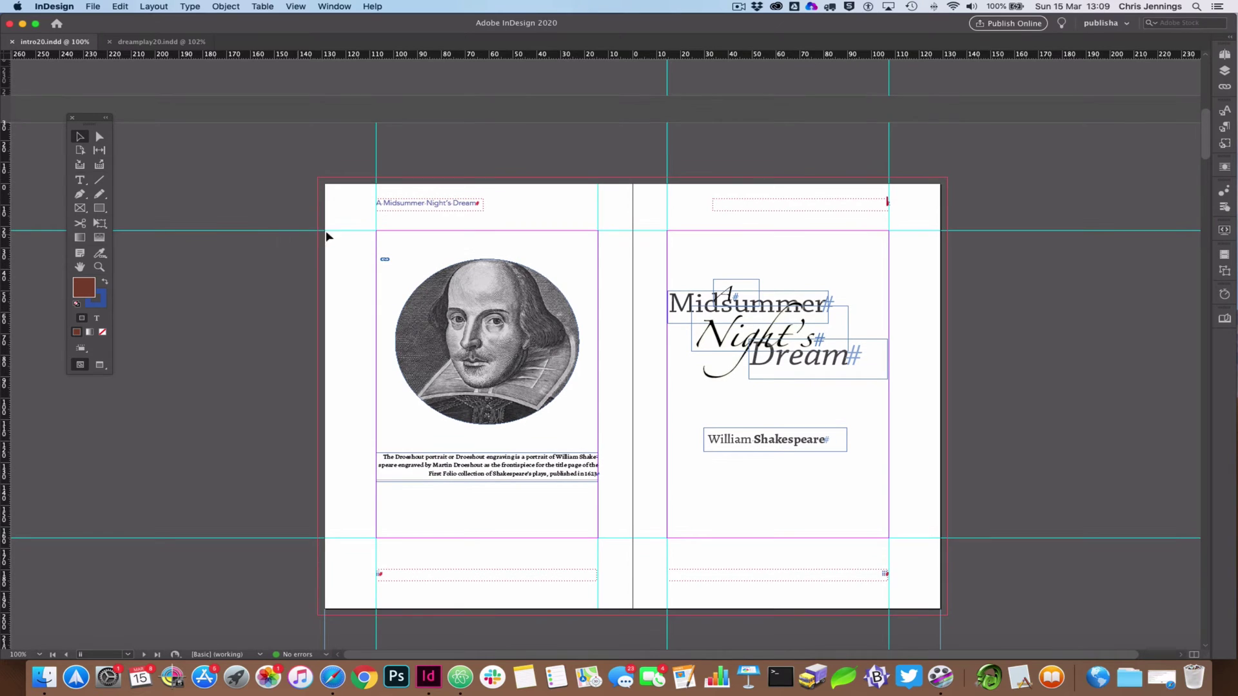
pyautogui.scroll(-2, 309, 234)
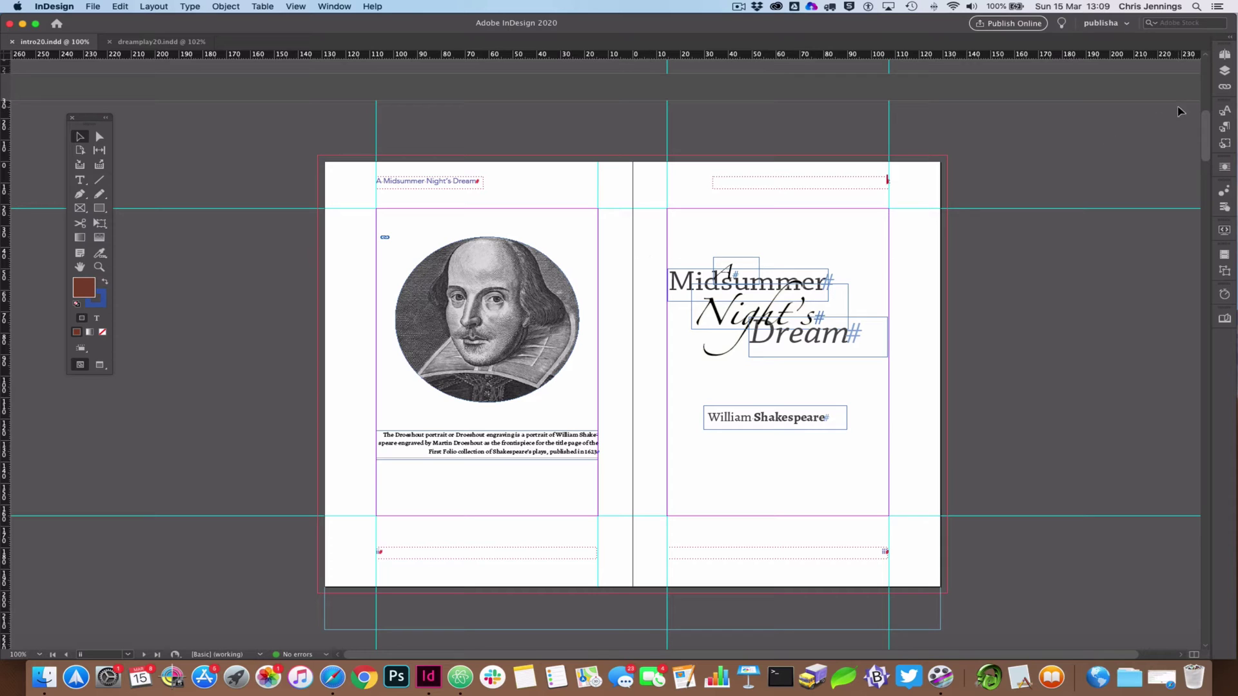
# Look through the document's page thumbnails and turn off Allow Document Pages to Shuffle
pyautogui.click(1224, 55)
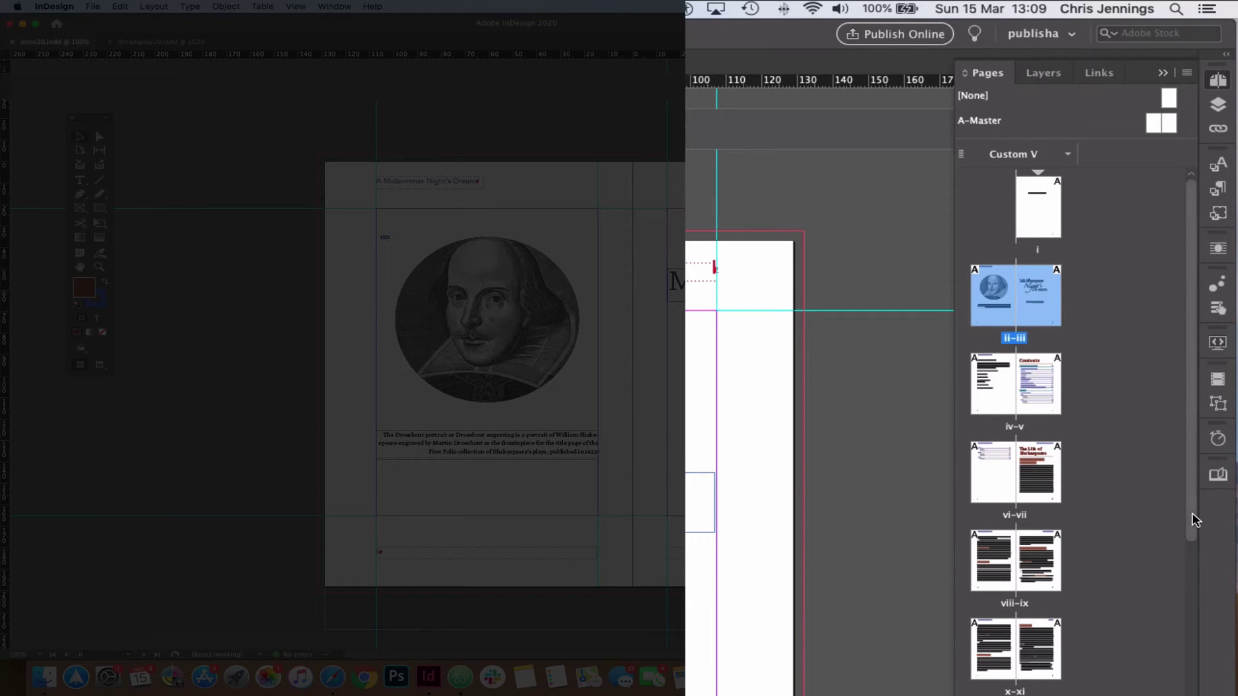
pyautogui.scroll(-10, 1194, 535)
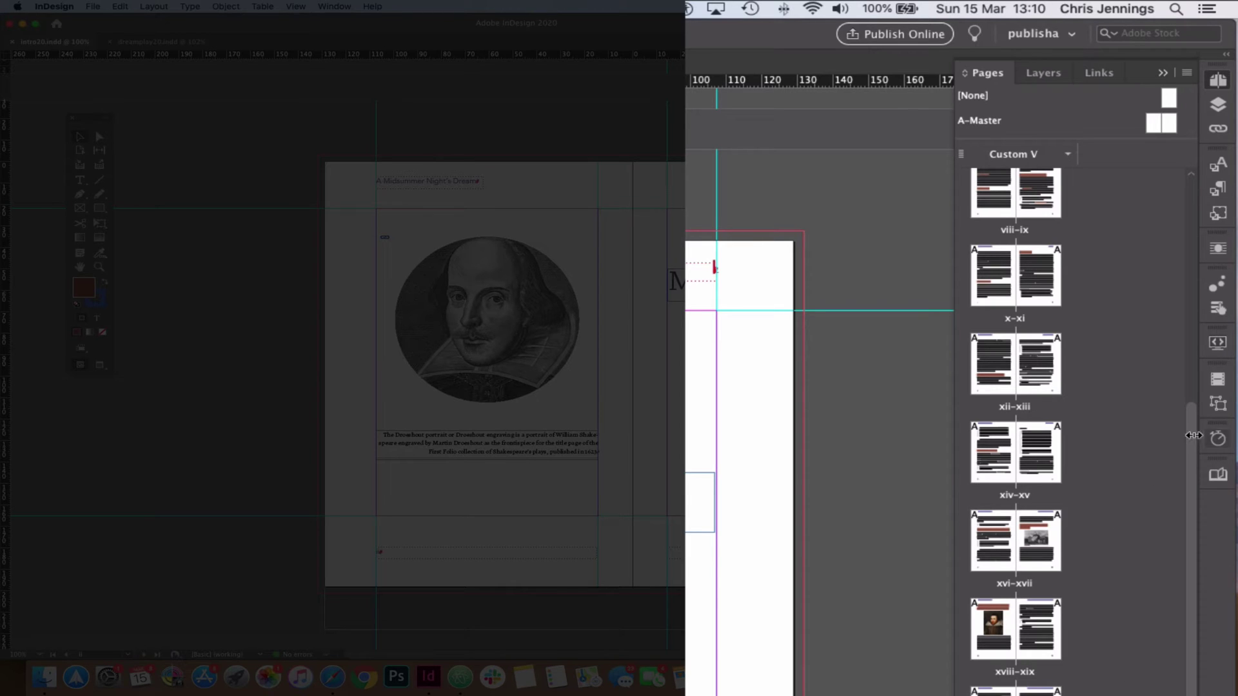
pyautogui.scroll(3, 1189, 321)
pyautogui.scroll(5, 1189, 258)
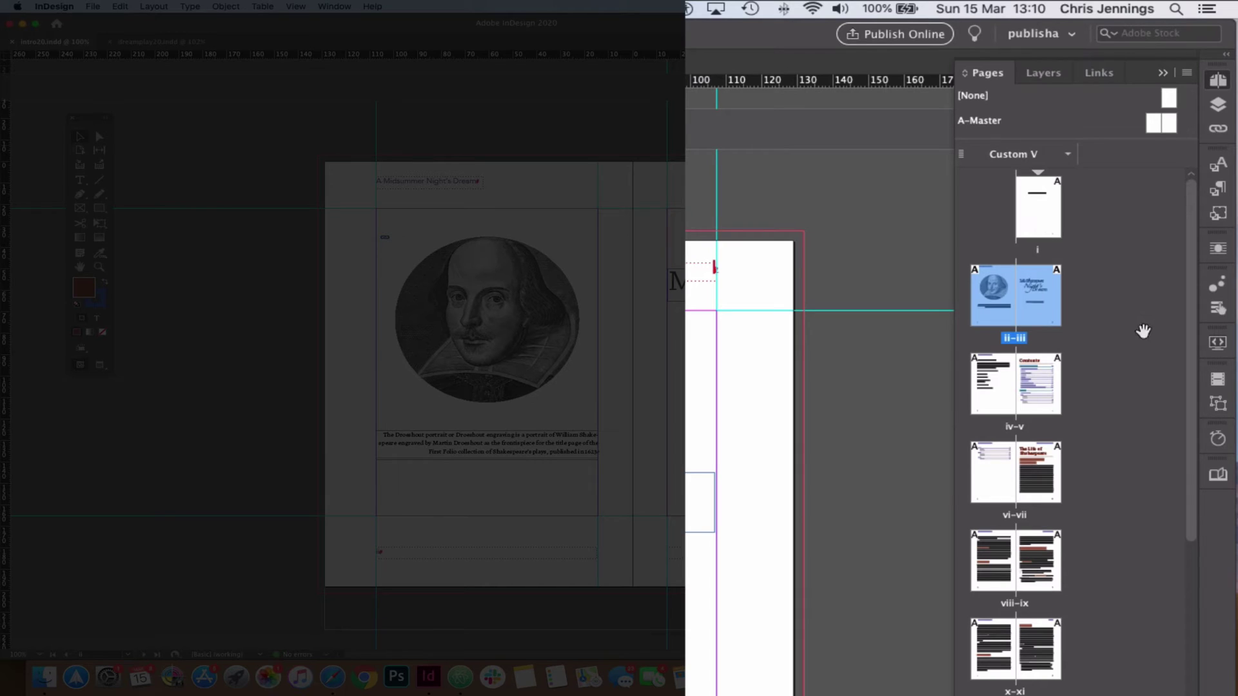
pyautogui.click(1146, 309)
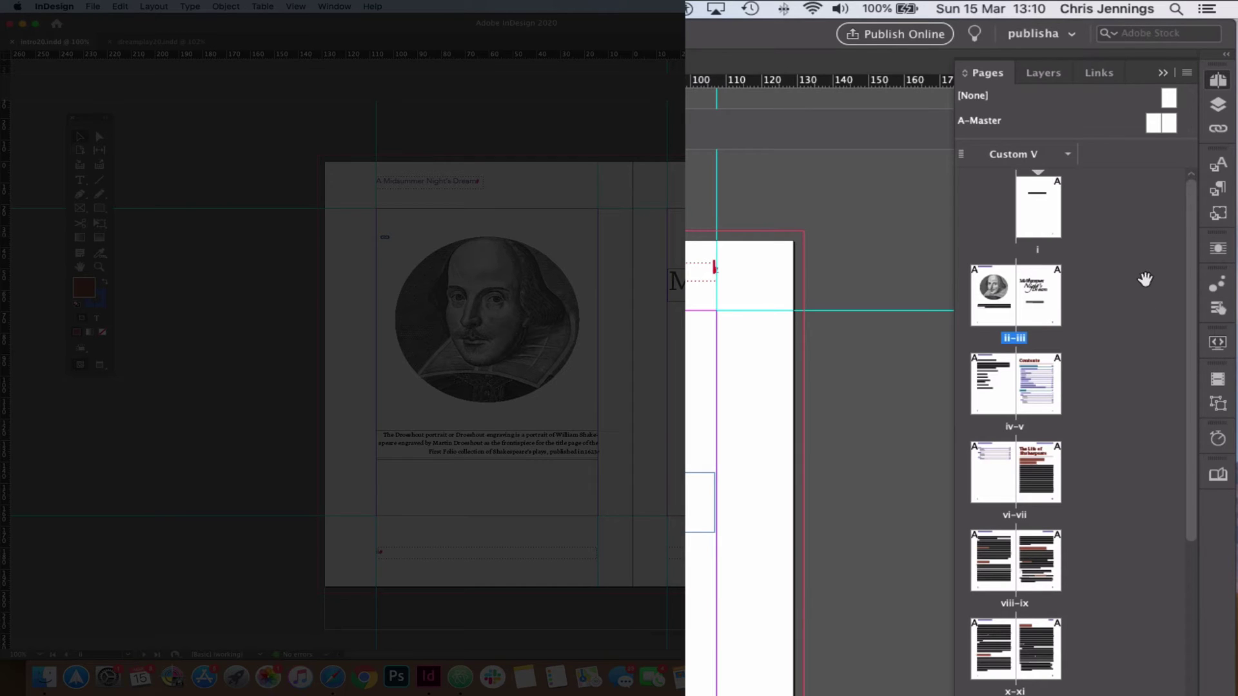
pyautogui.rightClick(1039, 215)
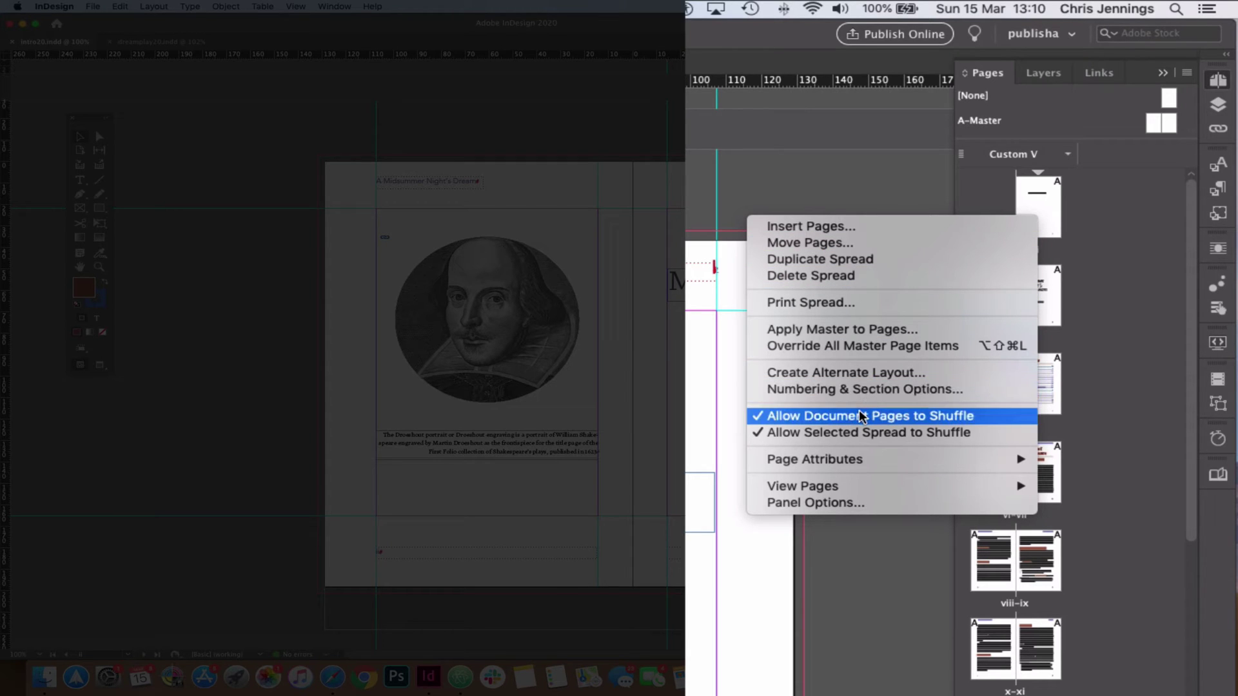
pyautogui.click(814, 416)
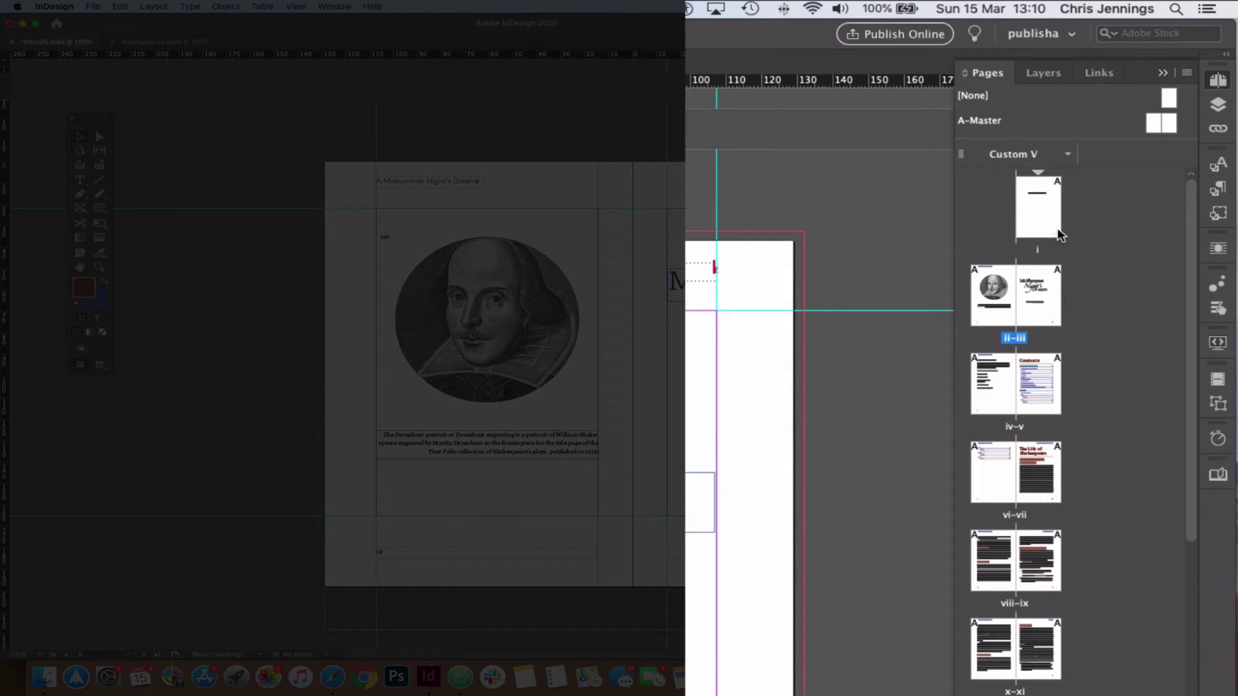
# Delete the half-title spread at the start of the document, including the objects on it
pyautogui.rightClick(1035, 215)
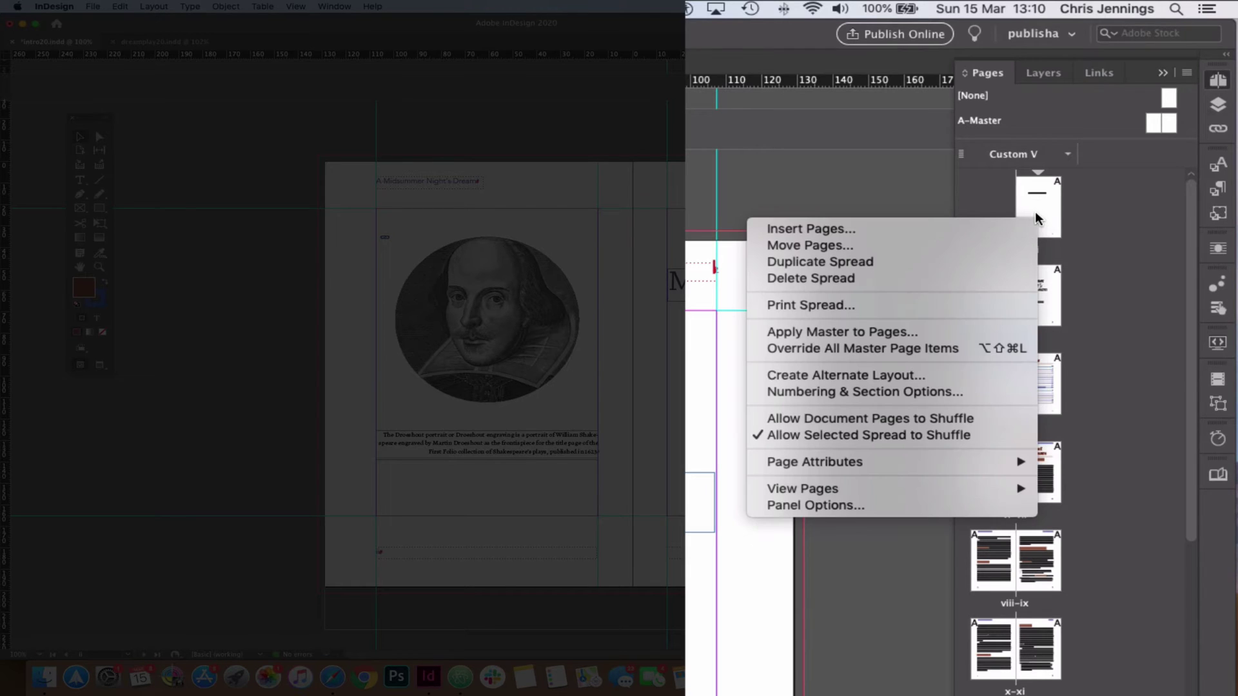
pyautogui.click(851, 277)
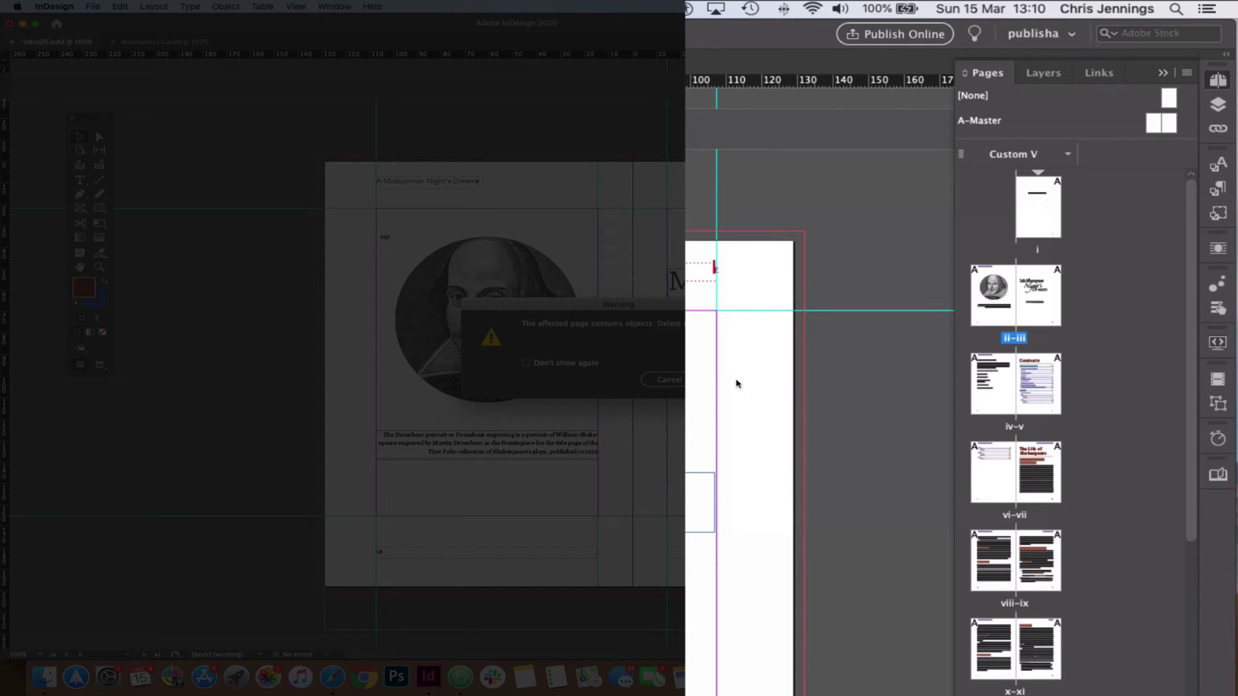
pyautogui.press('Return')
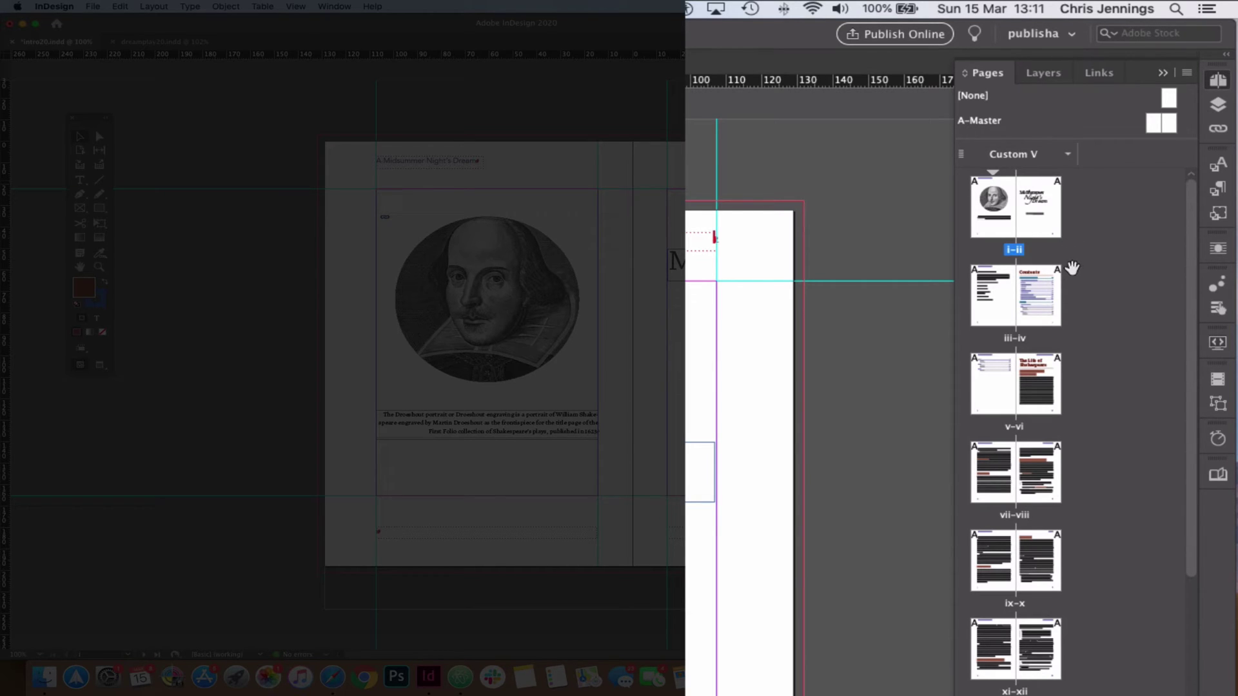
# Start a new section at the title page with page numbering beginning at 1 in the i, ii, iii, iv style, accepting duplicate page numbers
pyautogui.rightClick(1035, 219)
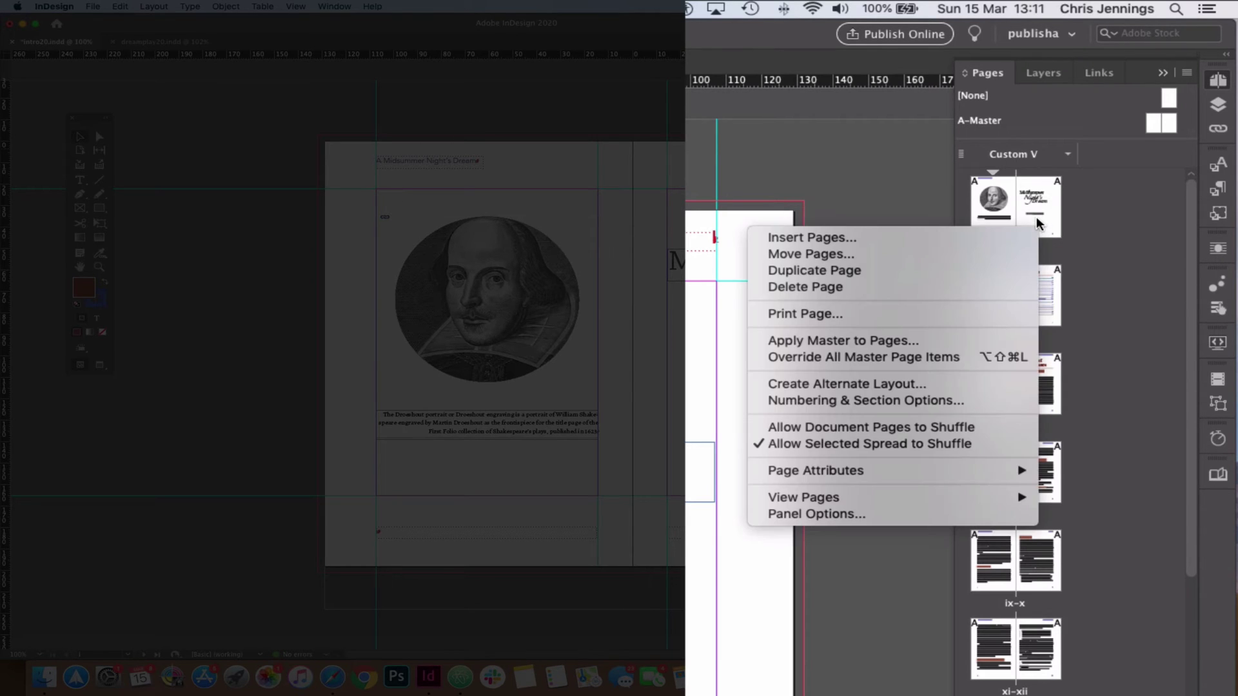
pyautogui.rightClick(1043, 211)
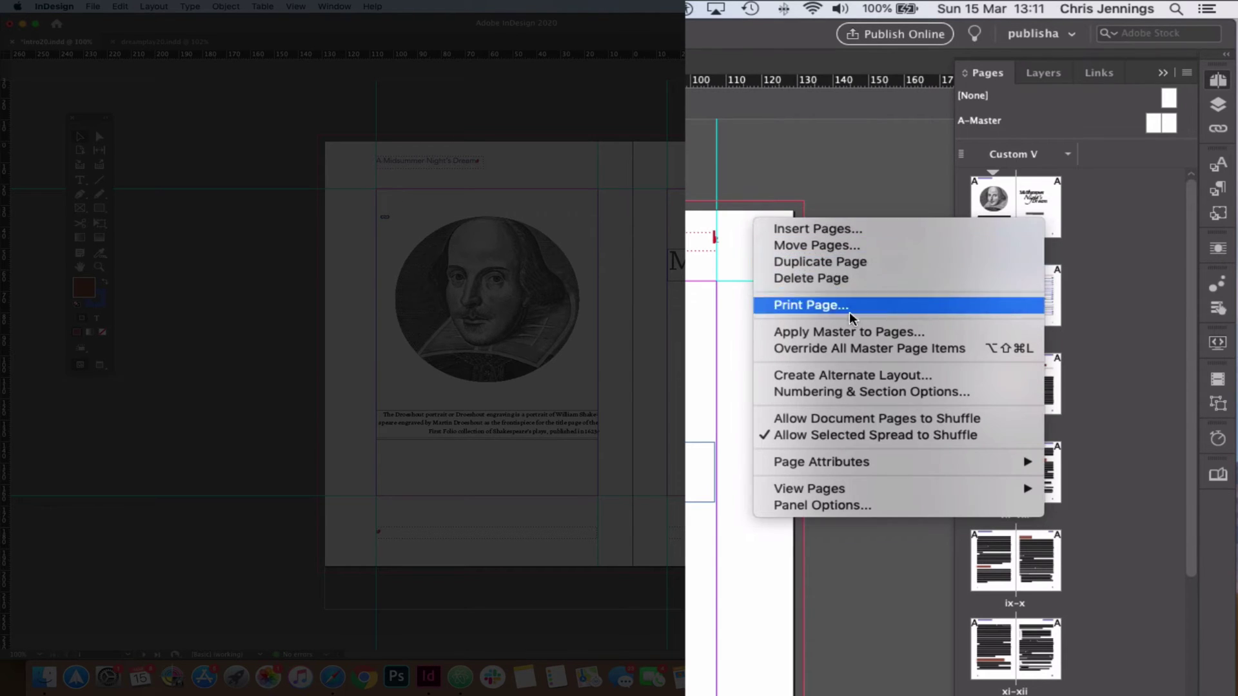
pyautogui.click(840, 390)
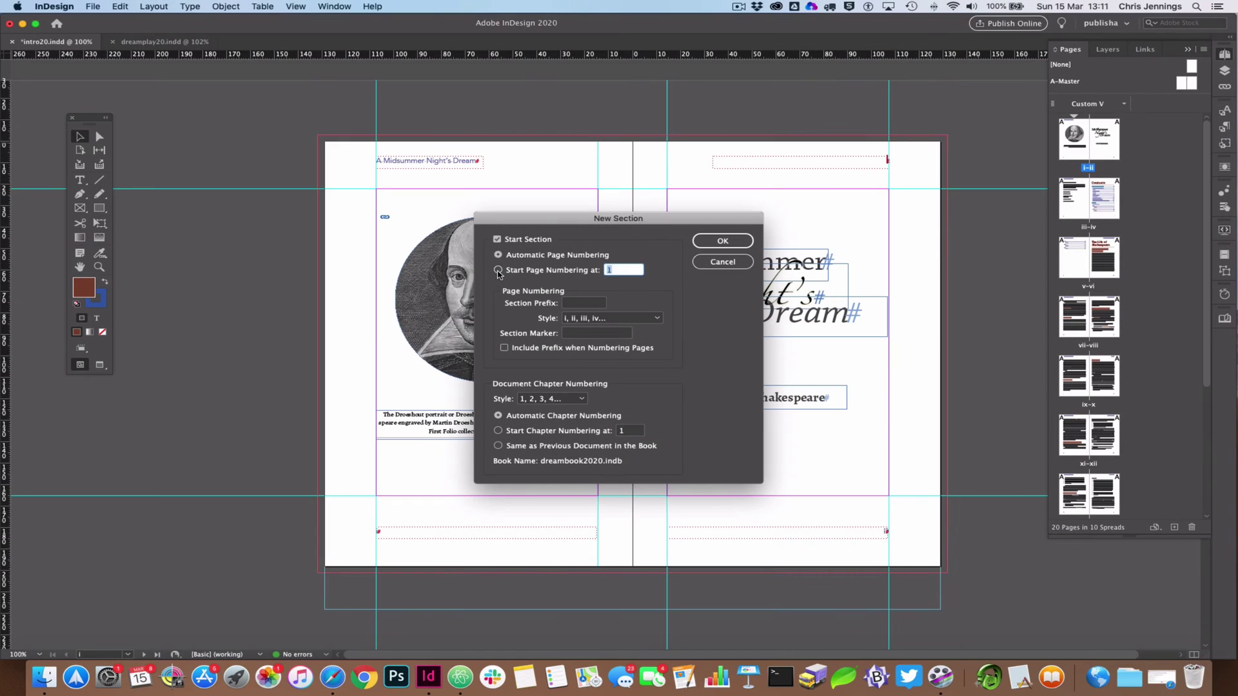
pyautogui.click(499, 271)
pyautogui.click(624, 271)
pyautogui.click(713, 243)
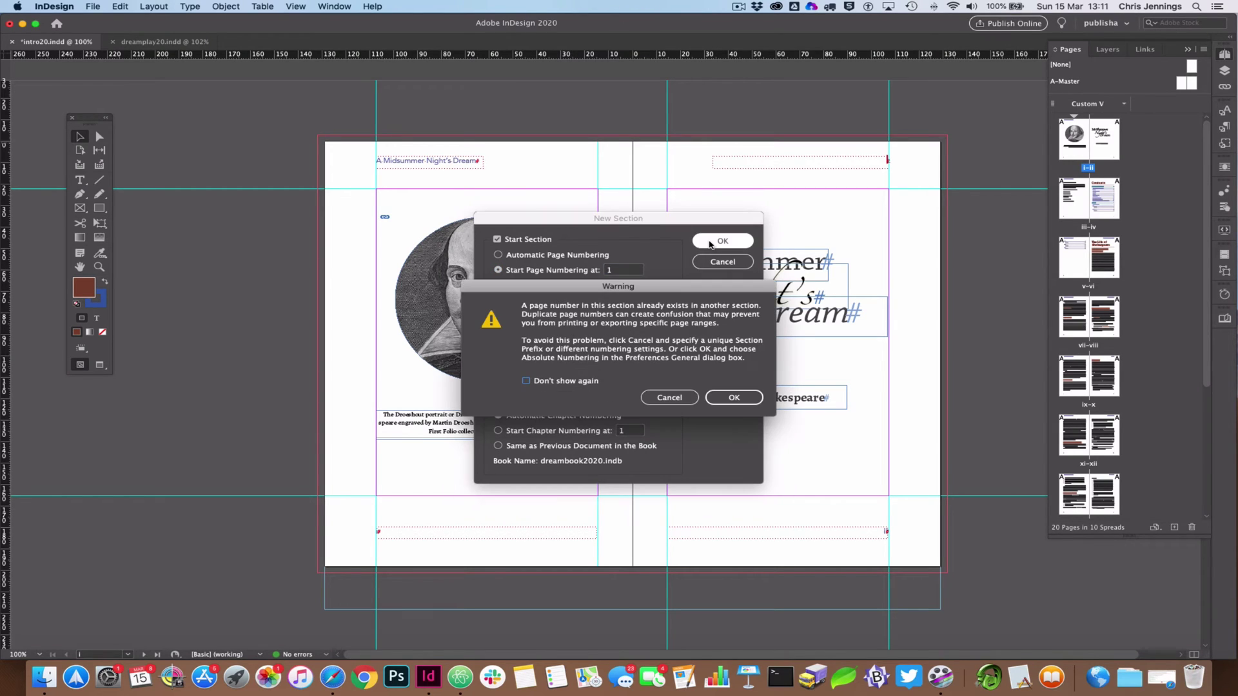
pyautogui.click(733, 397)
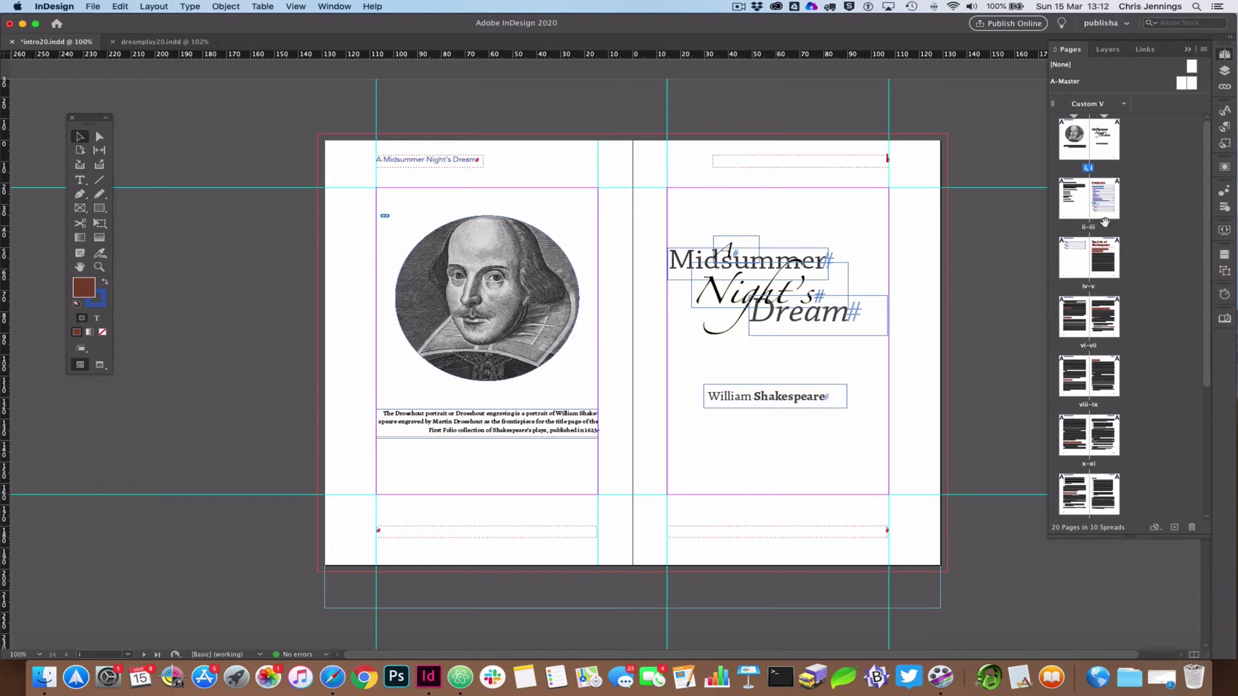
# Move the Contents text frame from page iii onto the pasteboard beside the copyright page
pyautogui.doubleClick(1080, 213)
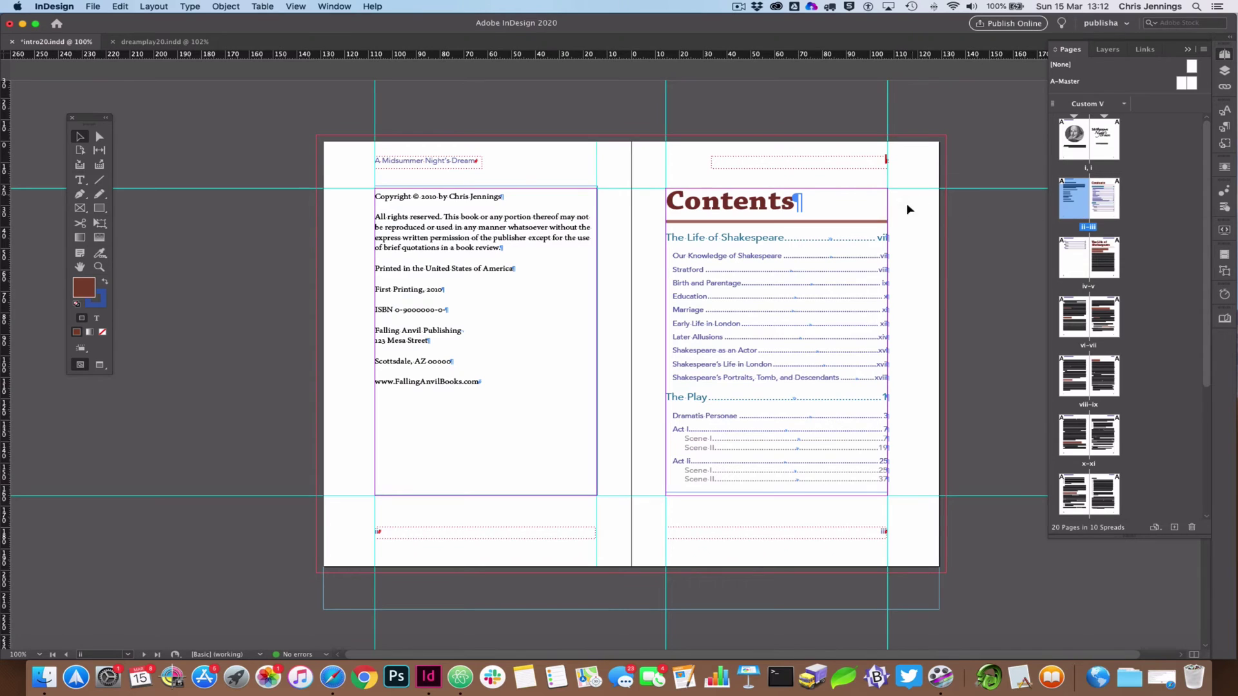
pyautogui.scroll(-1, 902, 277)
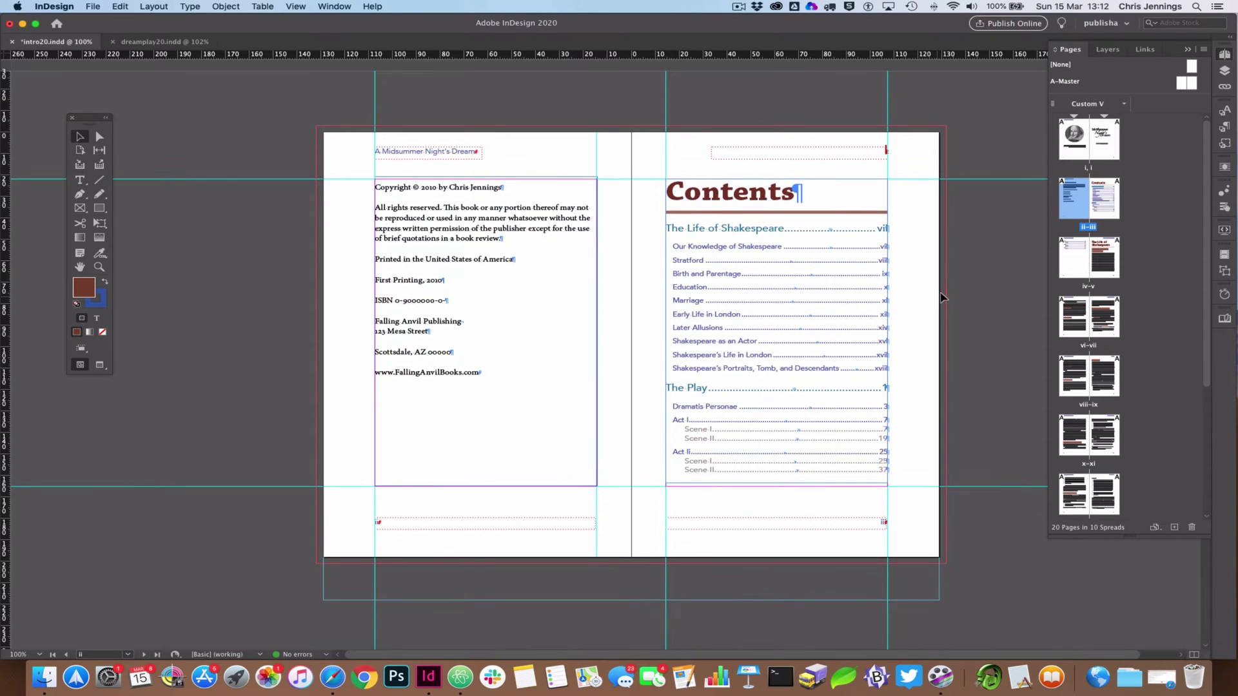
pyautogui.scroll(-1, 767, 254)
pyautogui.scroll(-1, 754, 264)
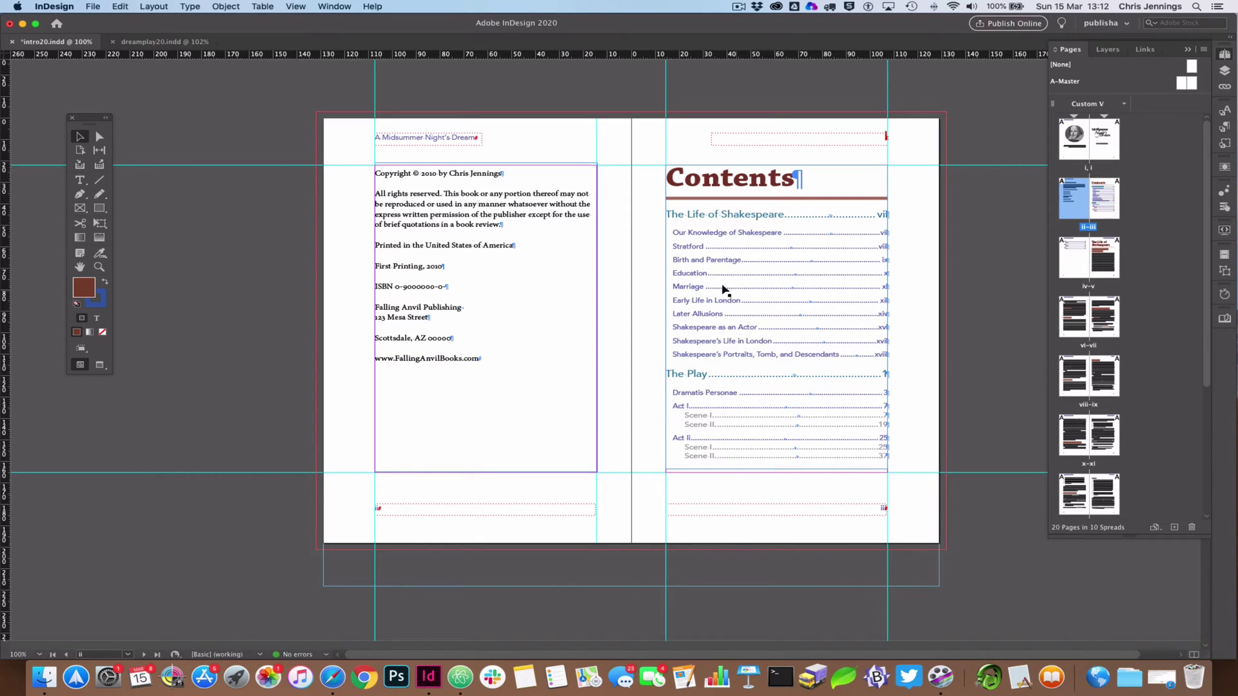
pyautogui.scroll(-5, 734, 239)
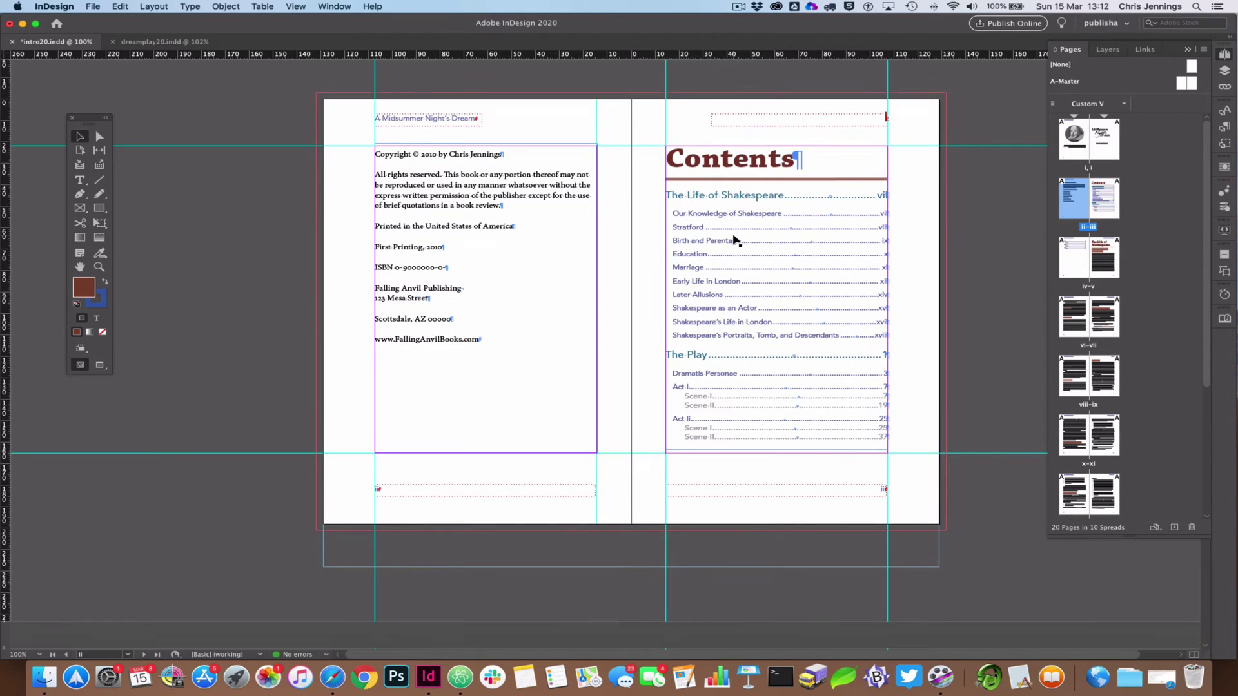
pyautogui.scroll(-10, 734, 240)
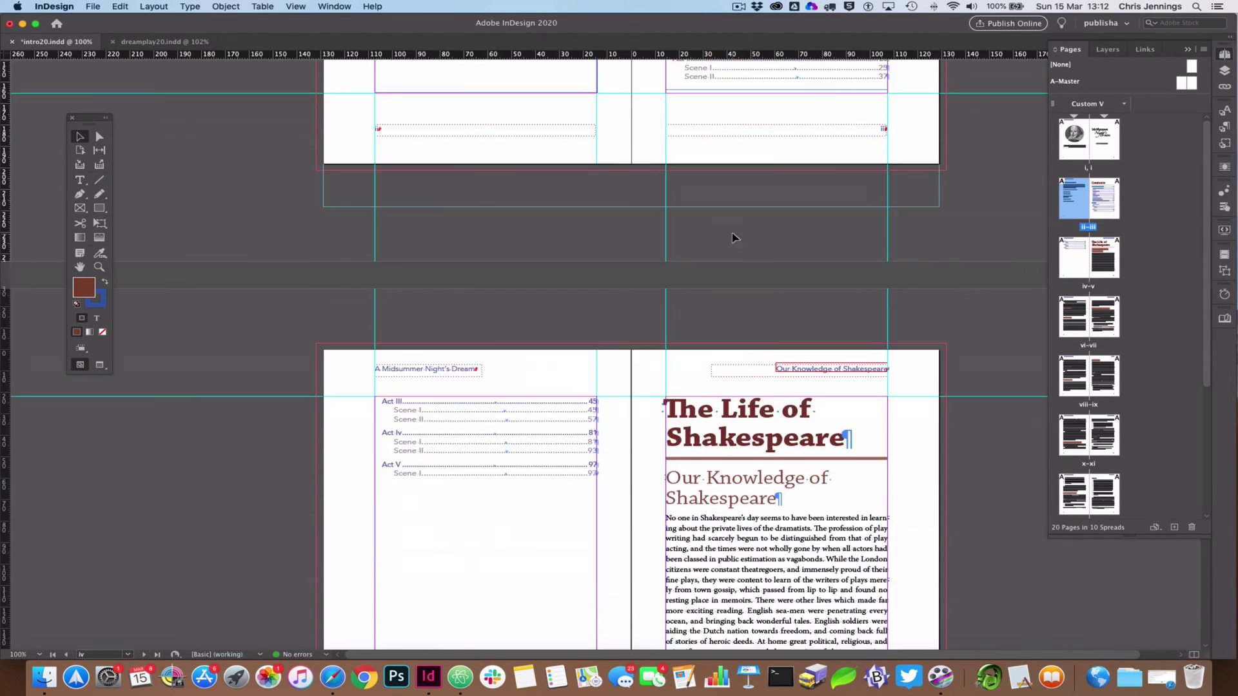
pyautogui.scroll(15, 734, 238)
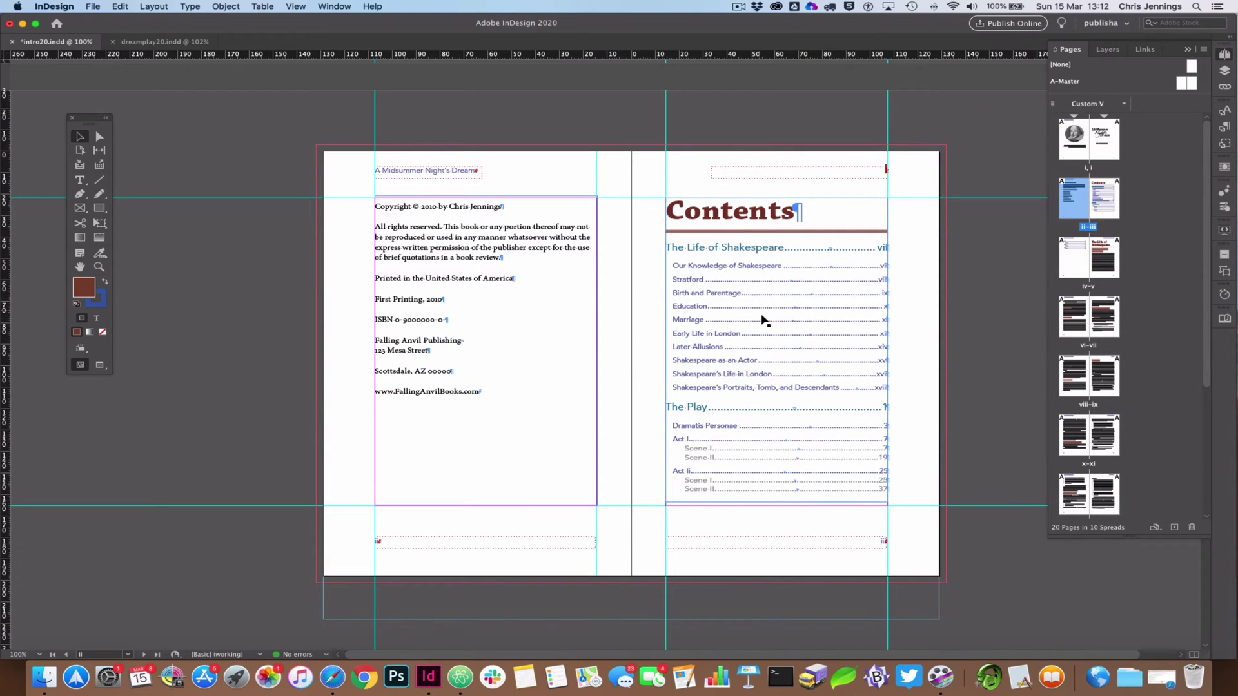
pyautogui.click(759, 312)
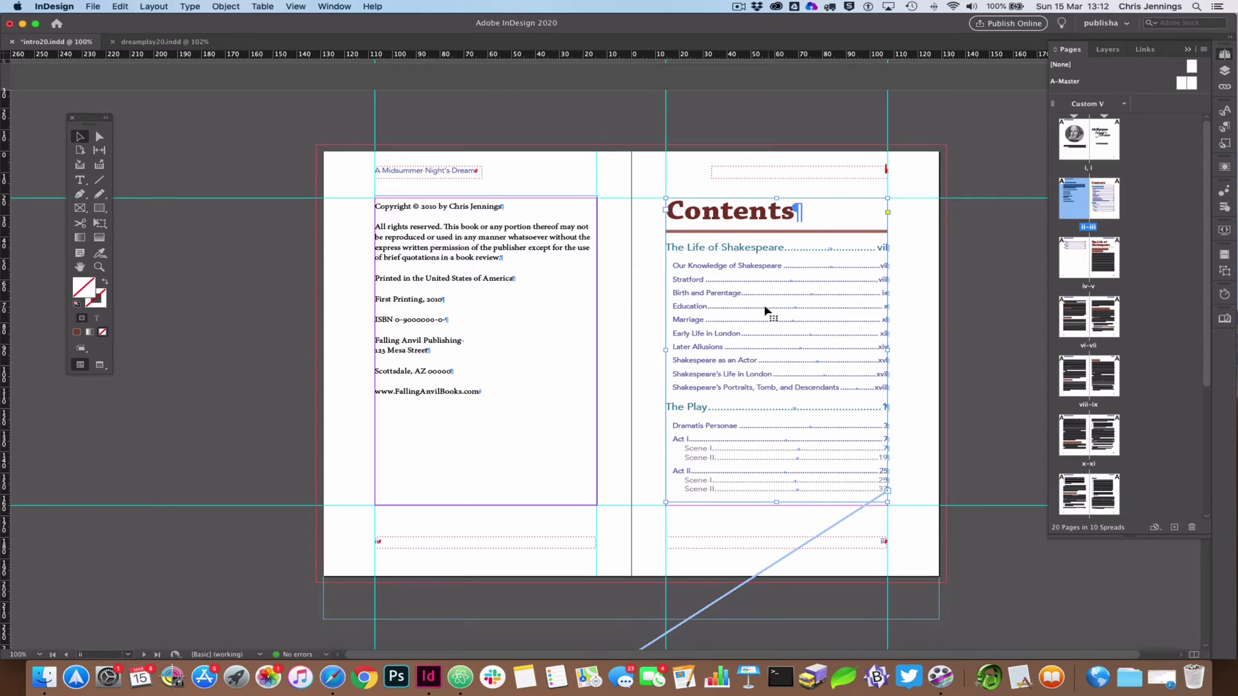
pyautogui.moveTo(796, 320); pyautogui.dragTo(195, 235)
# Move the continued contents frame listing Acts III to V from page iv onto the pasteboard beside it
pyautogui.scroll(-10, 248, 200)
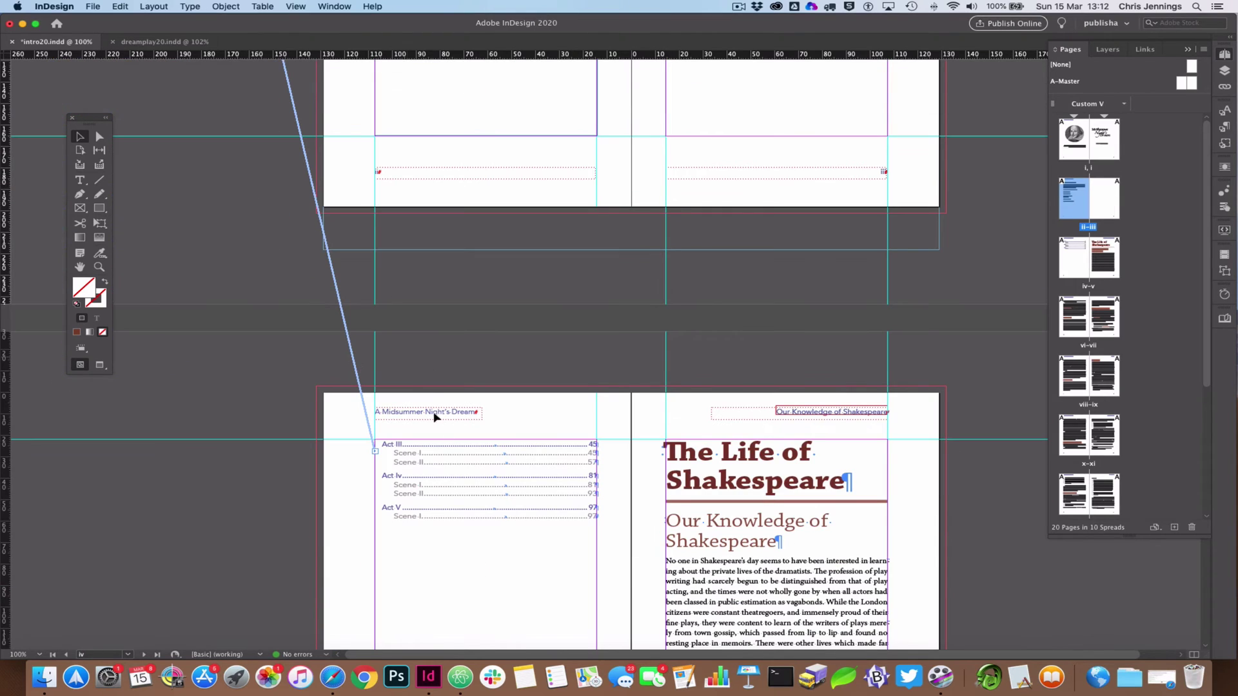
pyautogui.moveTo(439, 461); pyautogui.dragTo(96, 205)
pyautogui.moveTo(363, 472); pyautogui.dragTo(73, 481)
# Shift the Contents frame on the pasteboard slightly upward and lengthen it downward to hold the entries through Act V
pyautogui.scroll(10, 235, 268)
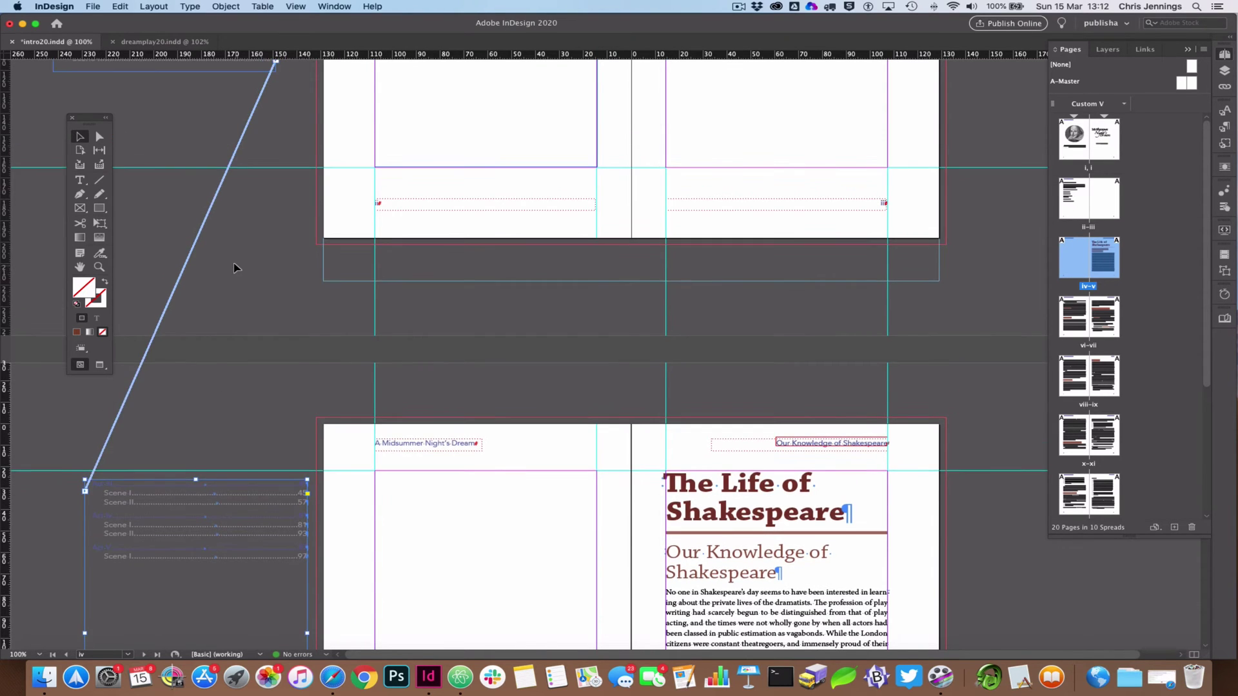
pyautogui.scroll(6, 245, 266)
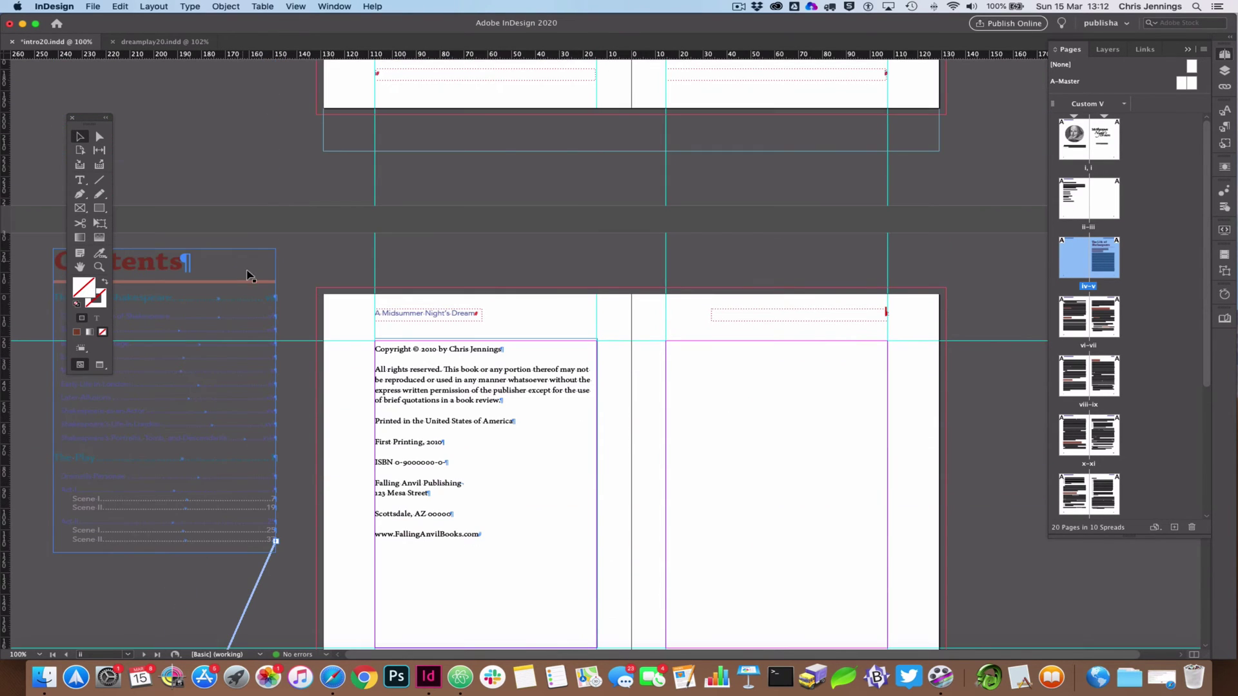
pyautogui.moveTo(183, 306); pyautogui.dragTo(186, 298)
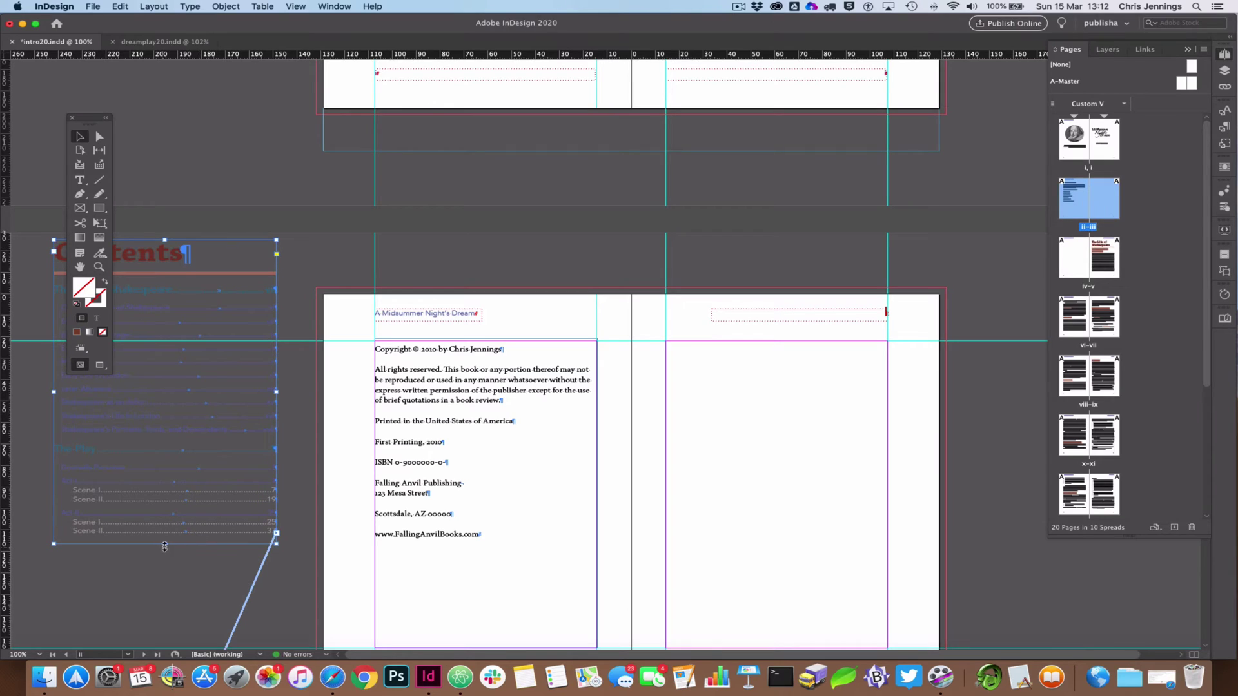
pyautogui.moveTo(163, 547); pyautogui.dragTo(167, 625)
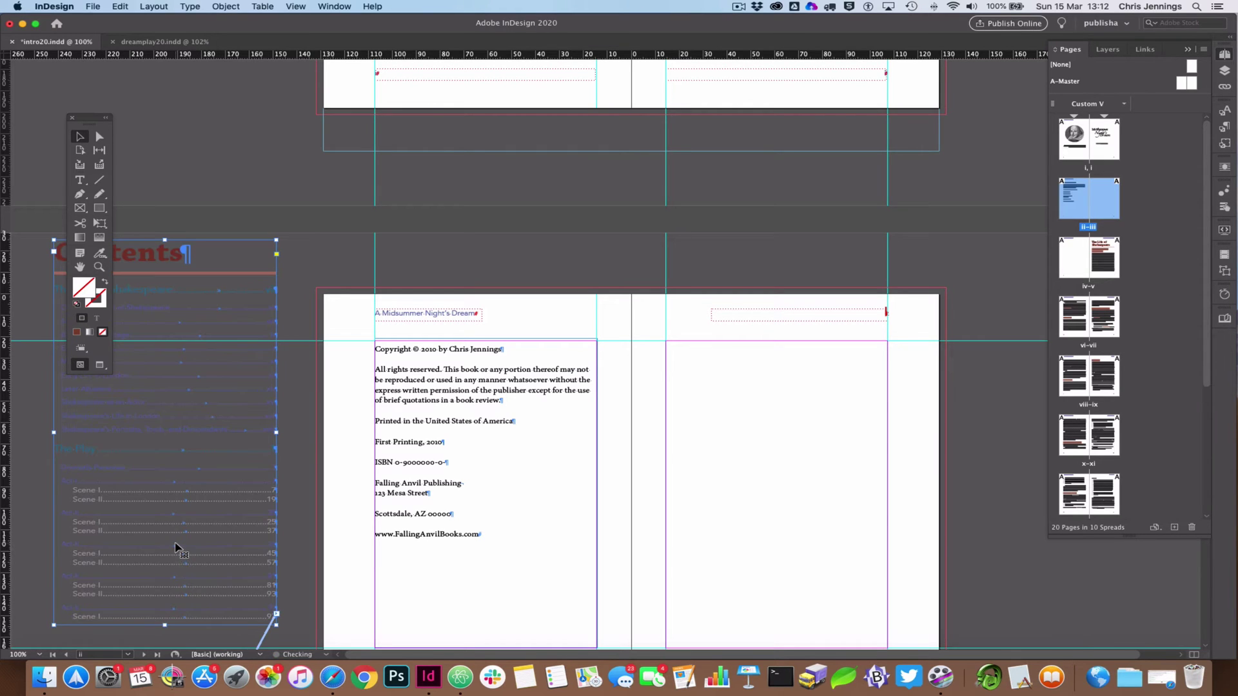
# Lengthen the Contents text frame on the pasteboard further downward so it can hold the remaining entries
pyautogui.scroll(-1, 178, 545)
pyautogui.scroll(-5, 177, 545)
pyautogui.scroll(-15, 283, 394)
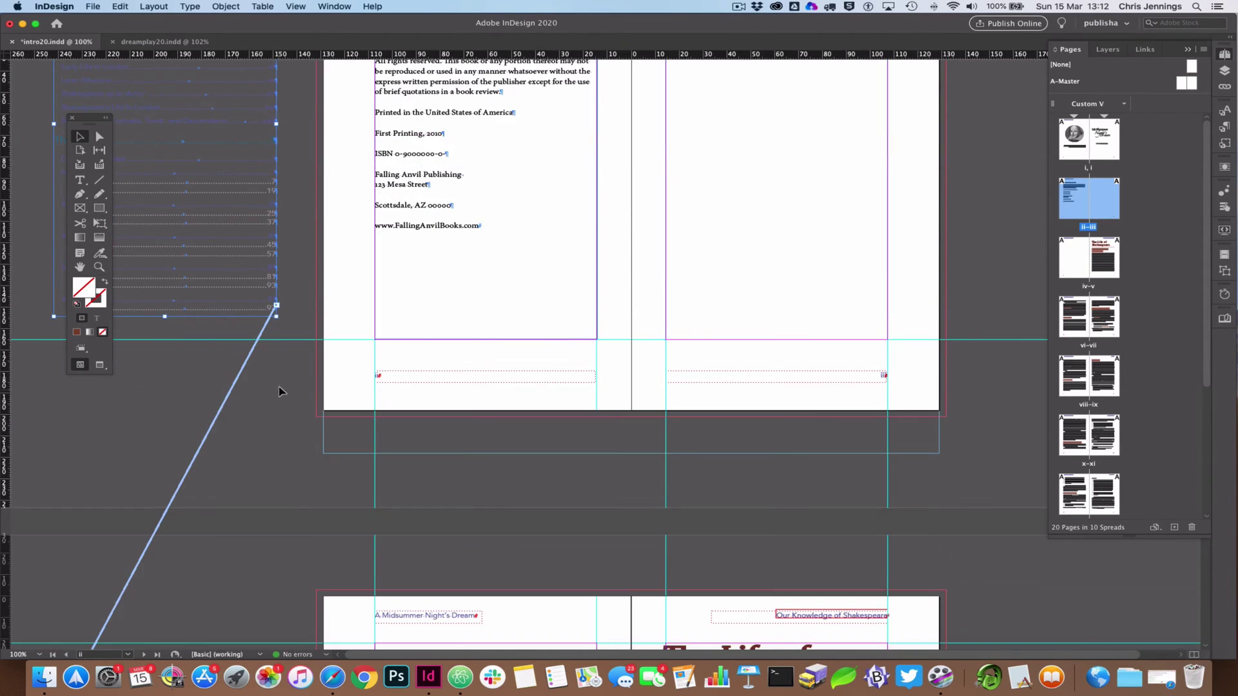
pyautogui.scroll(10, 277, 394)
pyautogui.scroll(1, 278, 394)
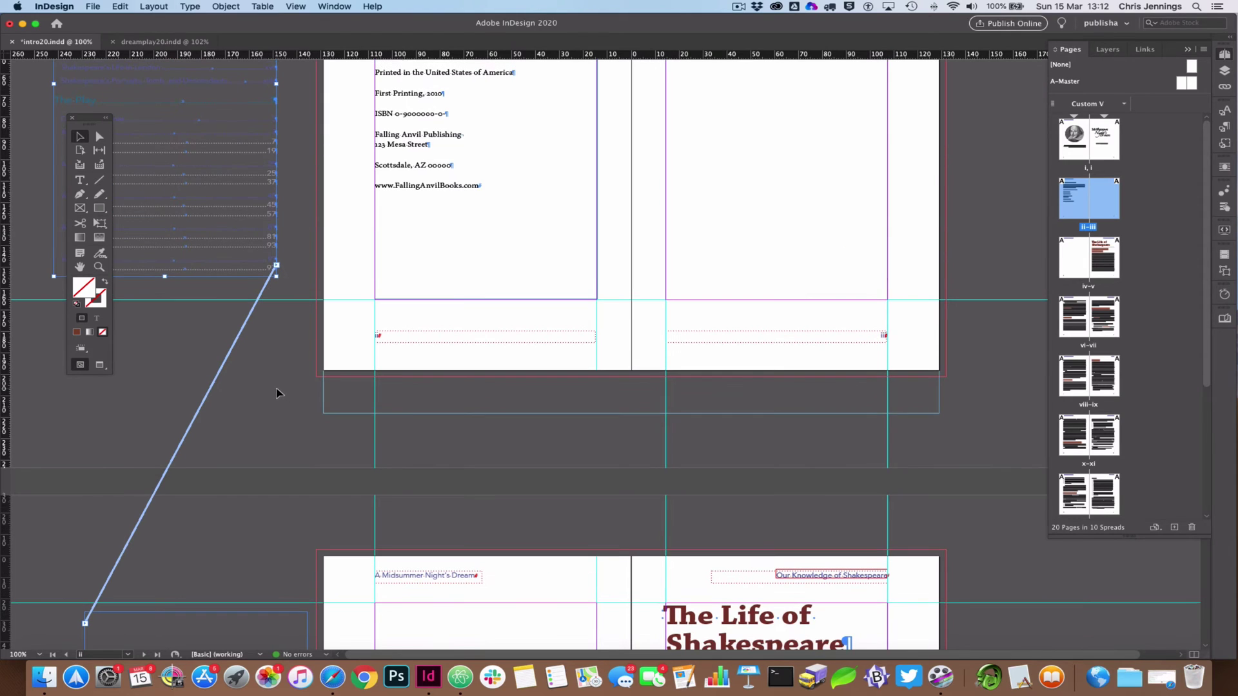
pyautogui.moveTo(167, 276); pyautogui.dragTo(167, 346)
# Delete the empty continued contents frame from the pasteboard beside pages iv and v
pyautogui.scroll(-5, 229, 376)
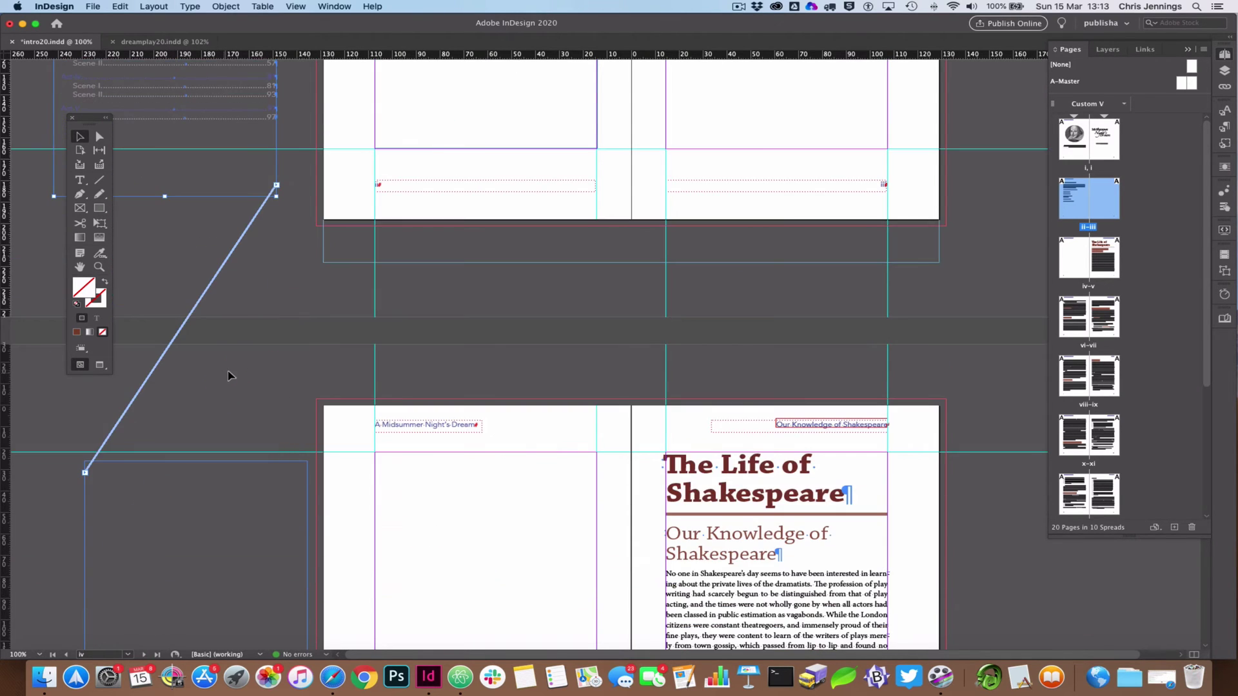
pyautogui.click(238, 498)
pyautogui.click(191, 414)
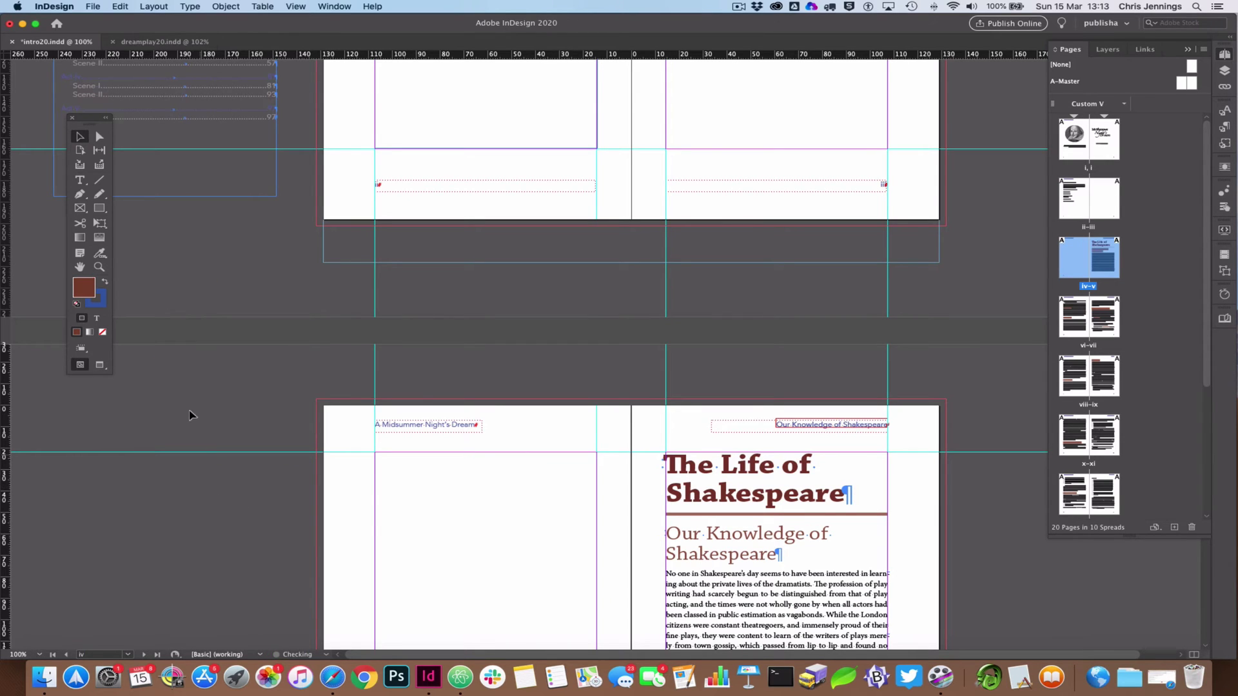
# Review the layout from the Life of Shakespeare spread back through the copyright spread to the title spread
pyautogui.scroll(12, 169, 271)
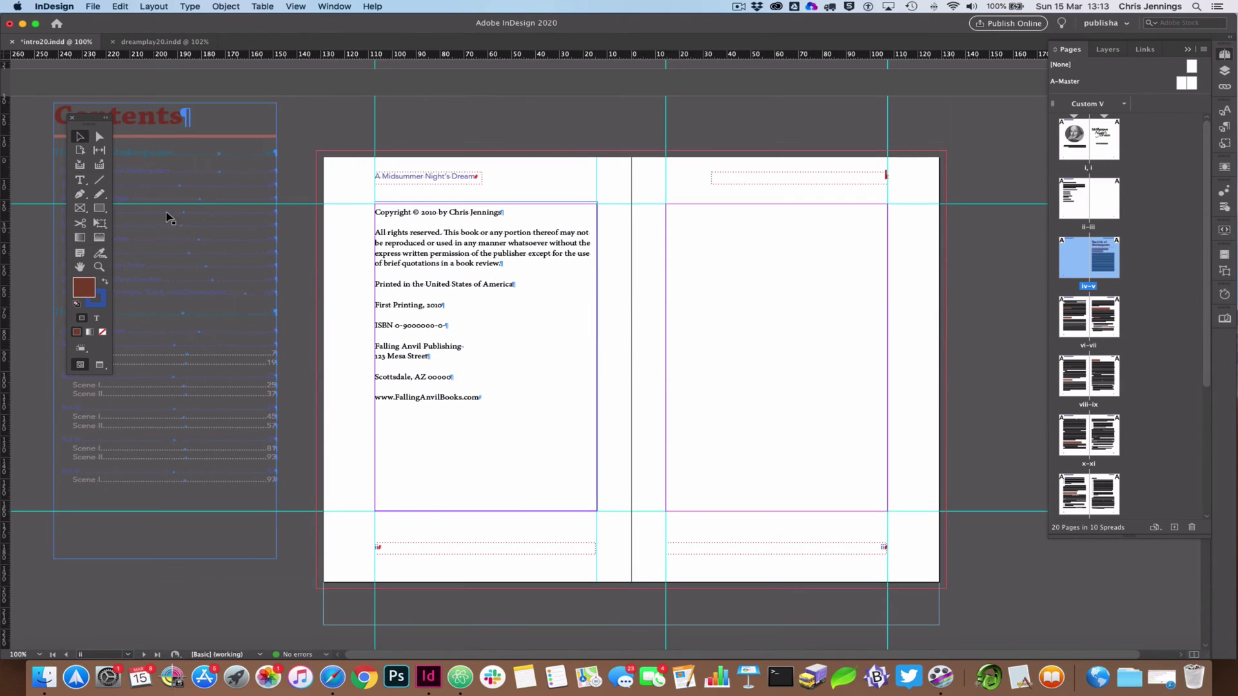
pyautogui.scroll(1, 193, 303)
pyautogui.scroll(7, 691, 548)
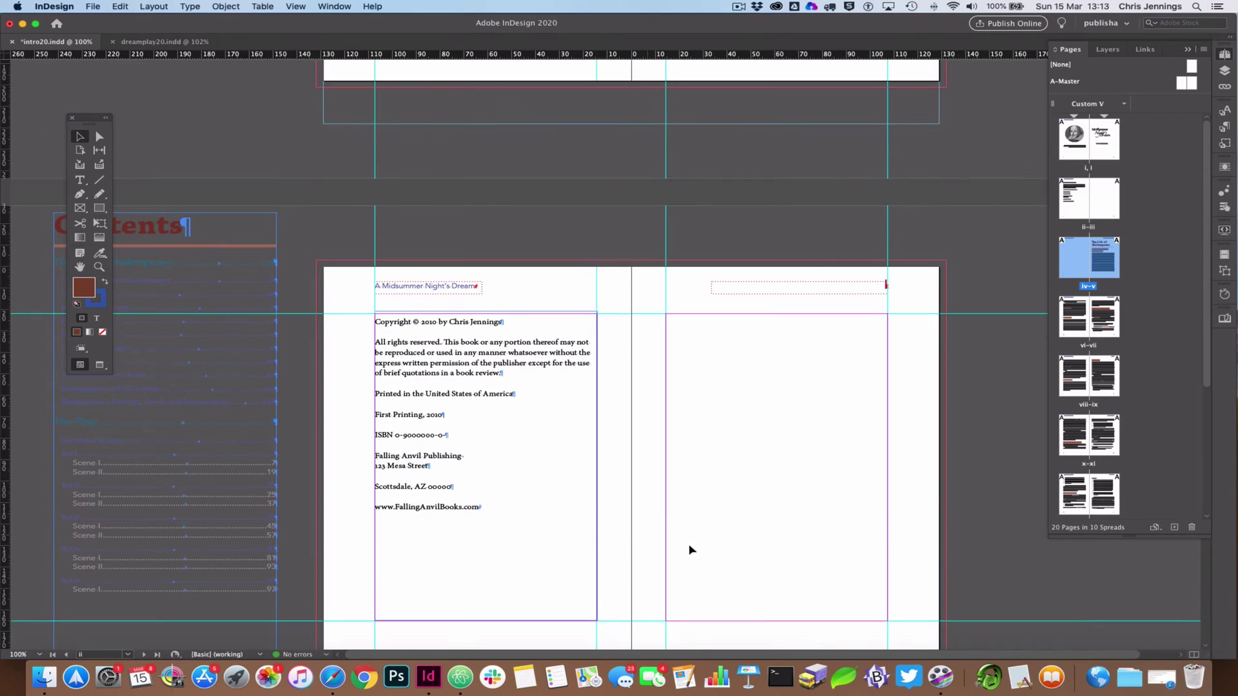
pyautogui.scroll(-9, 664, 459)
pyautogui.scroll(-20, 663, 456)
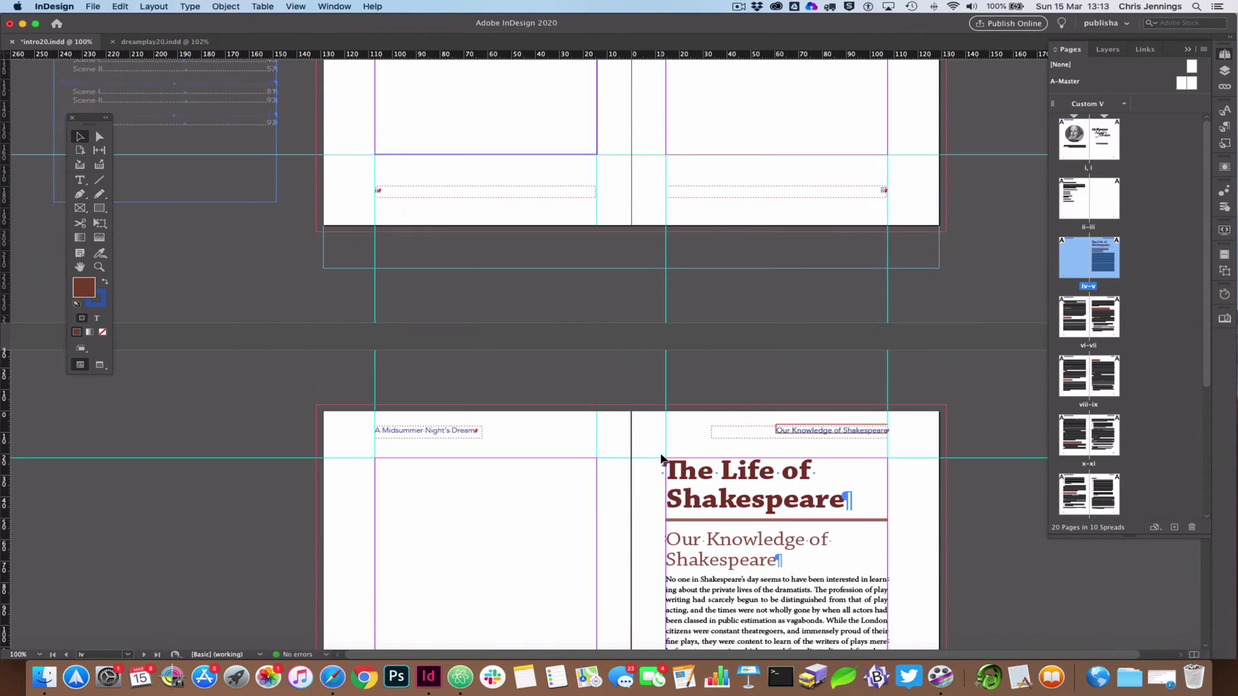
pyautogui.scroll(-3, 529, 414)
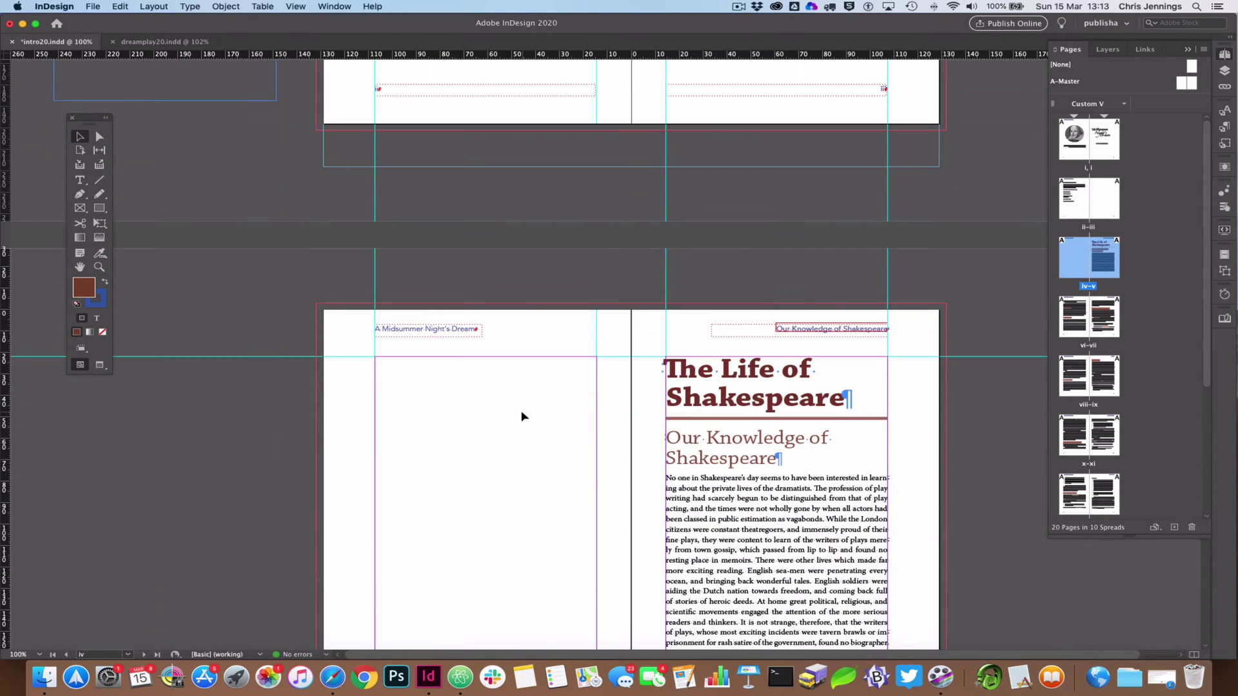
pyautogui.scroll(20, 518, 388)
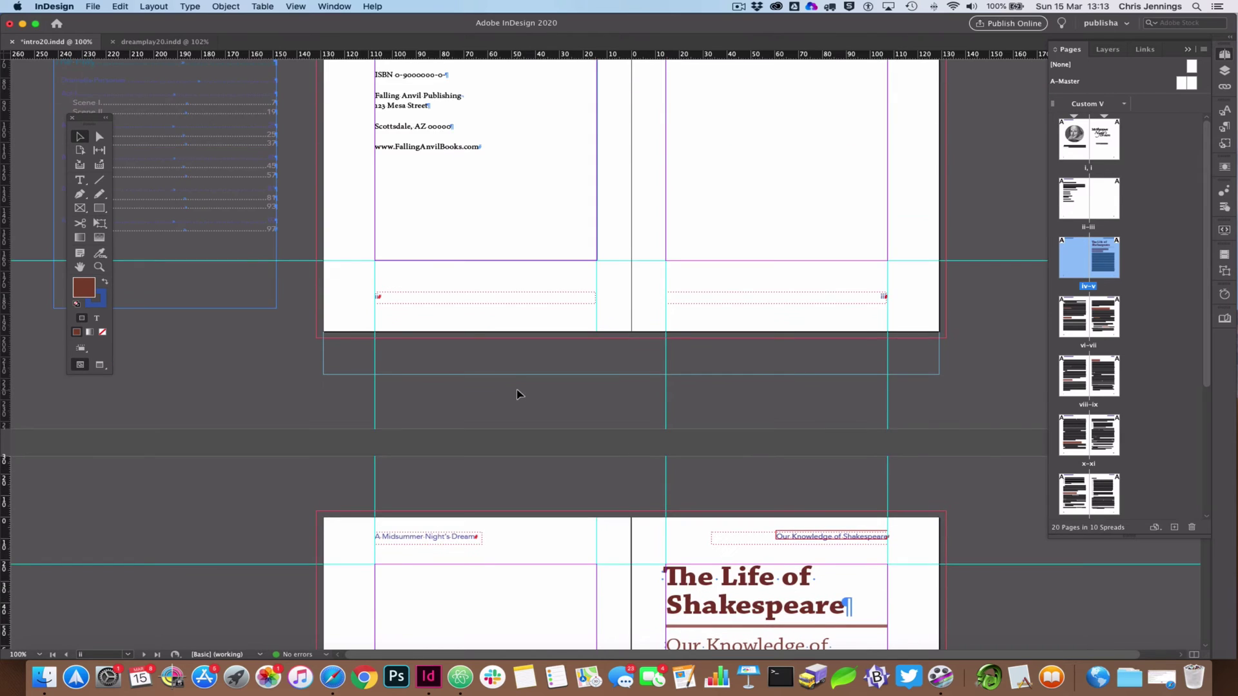
pyautogui.scroll(14, 514, 395)
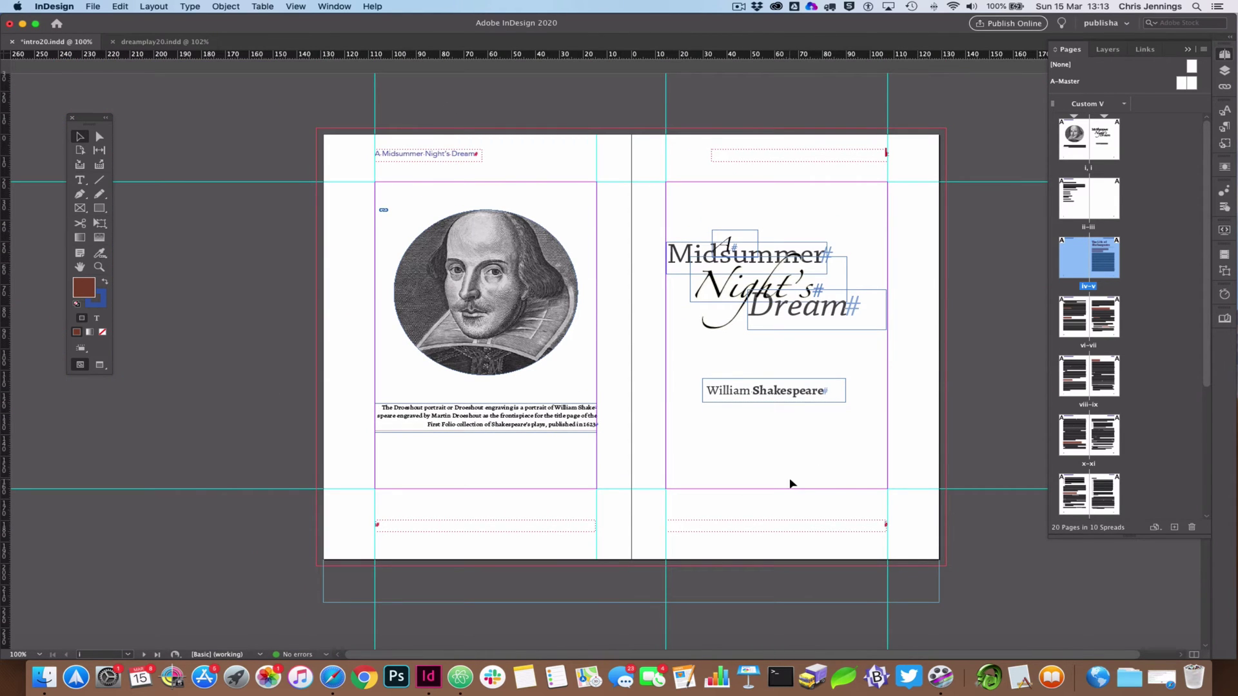
# Move the grouped Shakespeare portrait and its caption from the page facing the title onto blank page iii opposite the copyright text
pyautogui.click(493, 220)
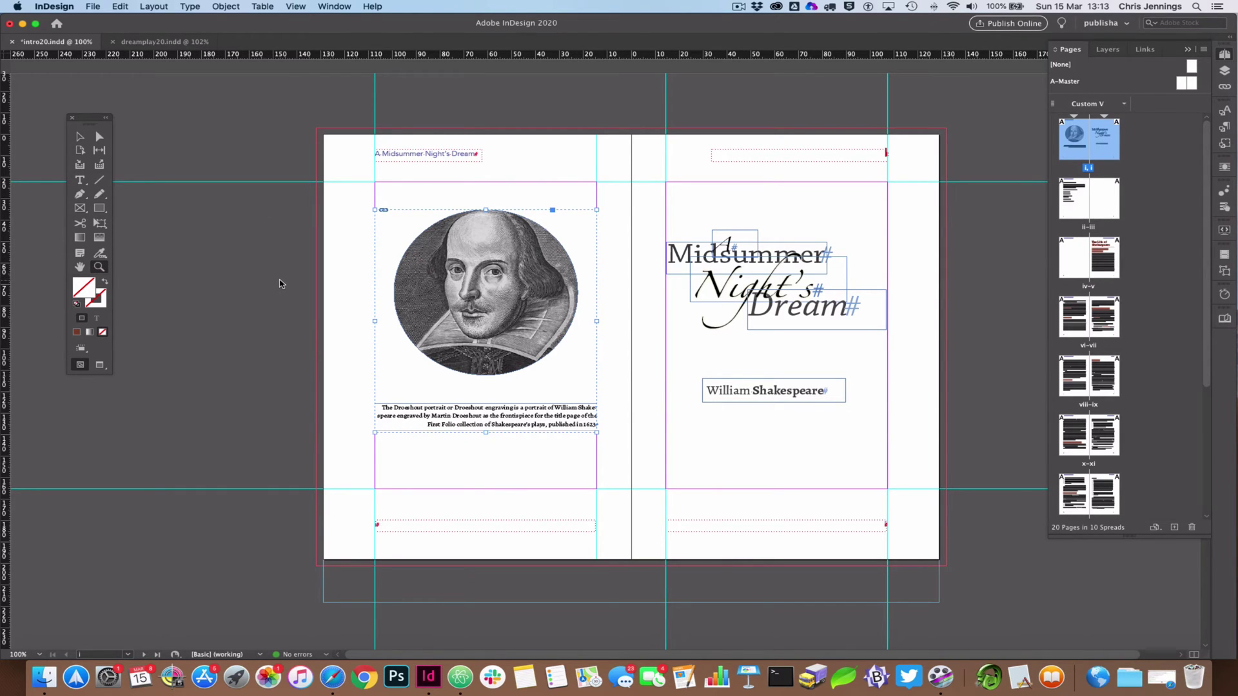
pyautogui.scroll(1, 281, 283)
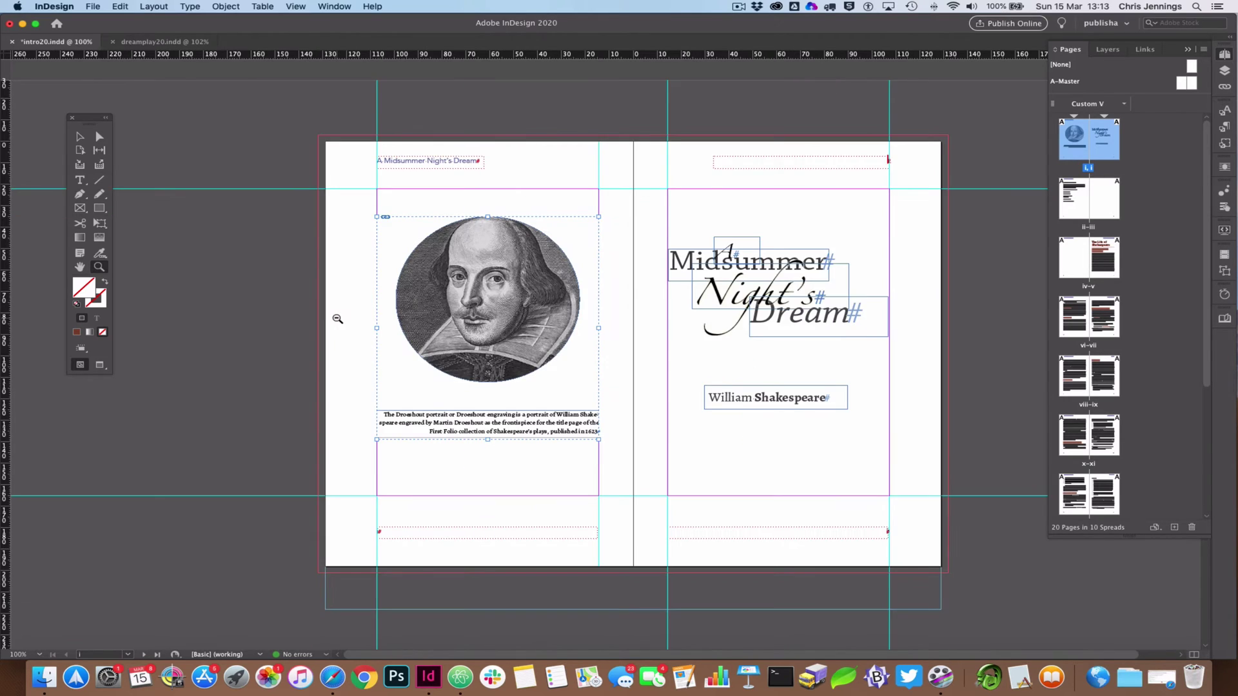
pyautogui.press('super+minus')
pyautogui.press('super+minus')
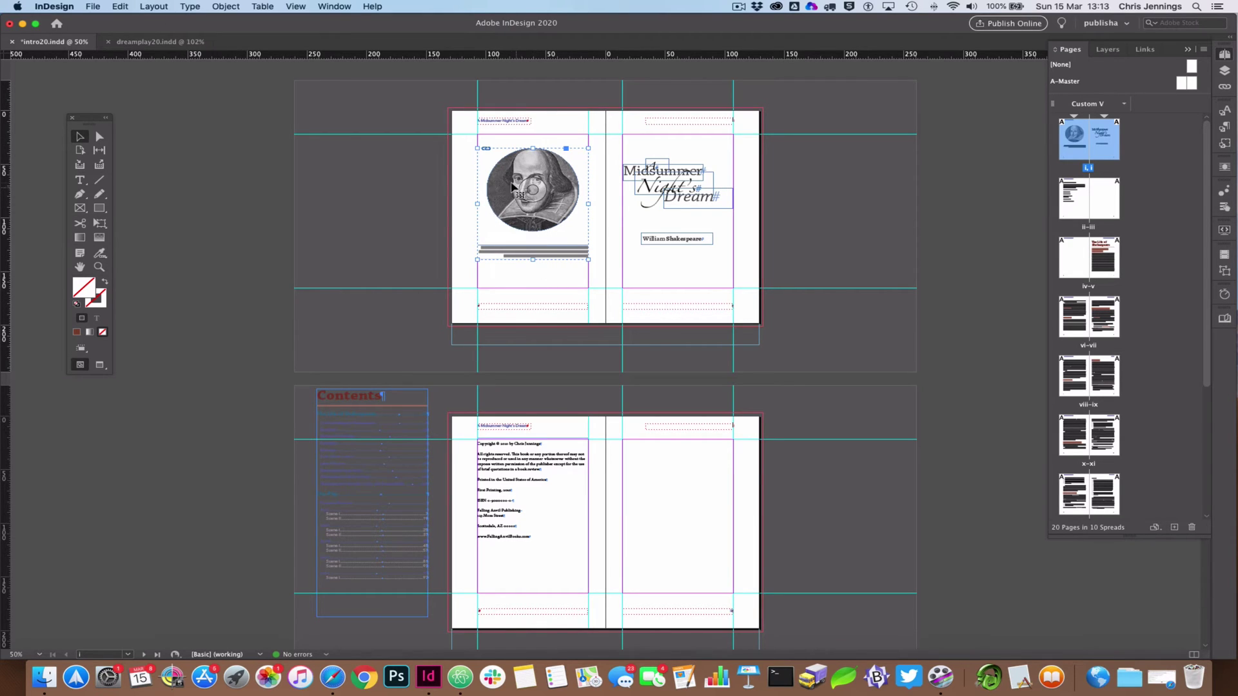
pyautogui.moveTo(507, 189); pyautogui.dragTo(661, 494)
pyautogui.click(413, 216)
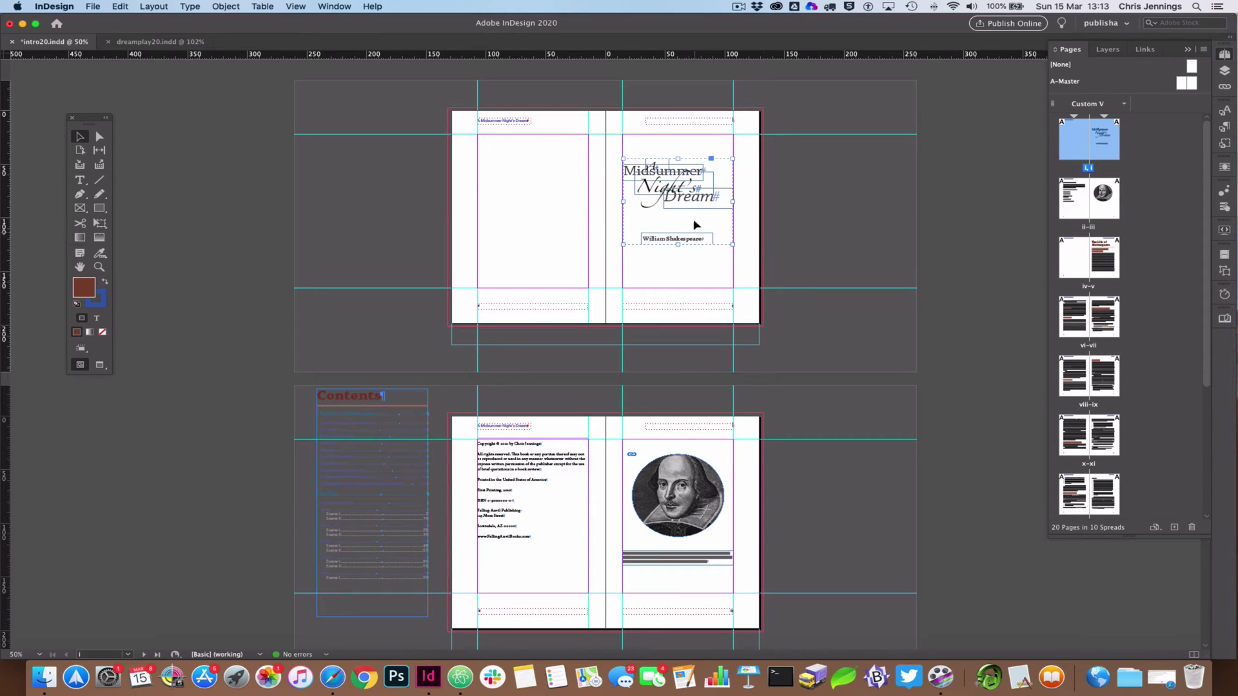
# Move the grouped title and author text off the title page onto the pasteboard beside the first spread
pyautogui.click(683, 197)
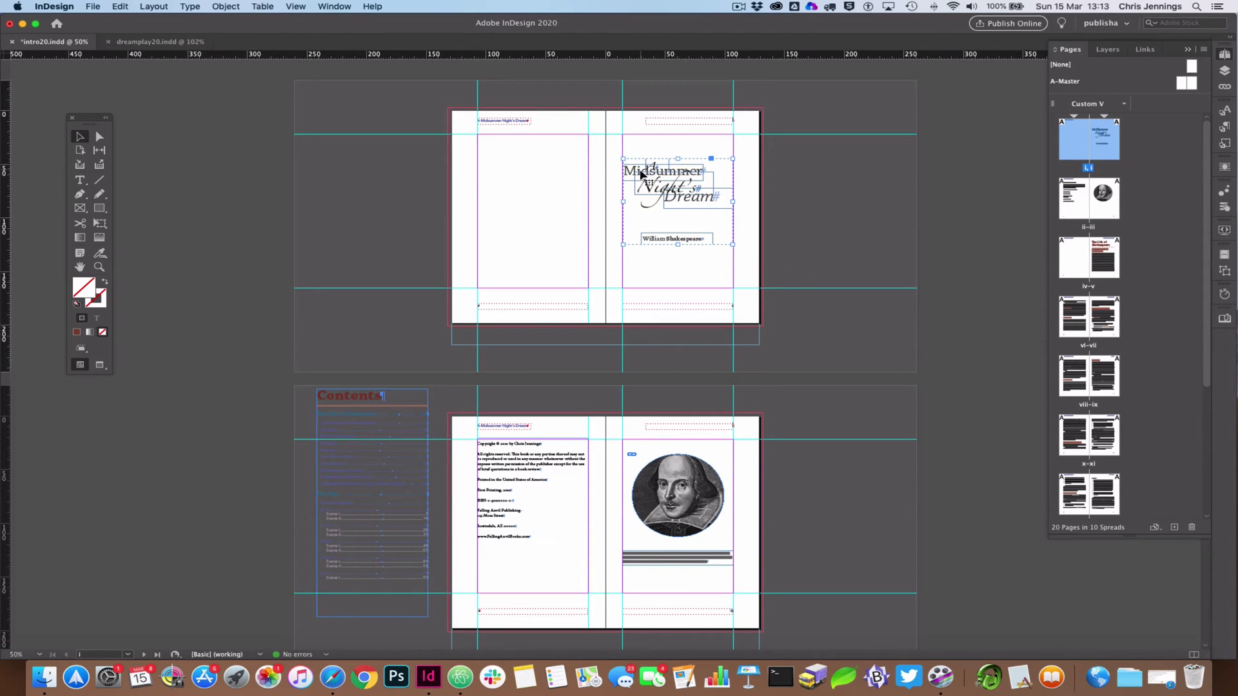
pyautogui.moveTo(644, 175); pyautogui.dragTo(798, 183)
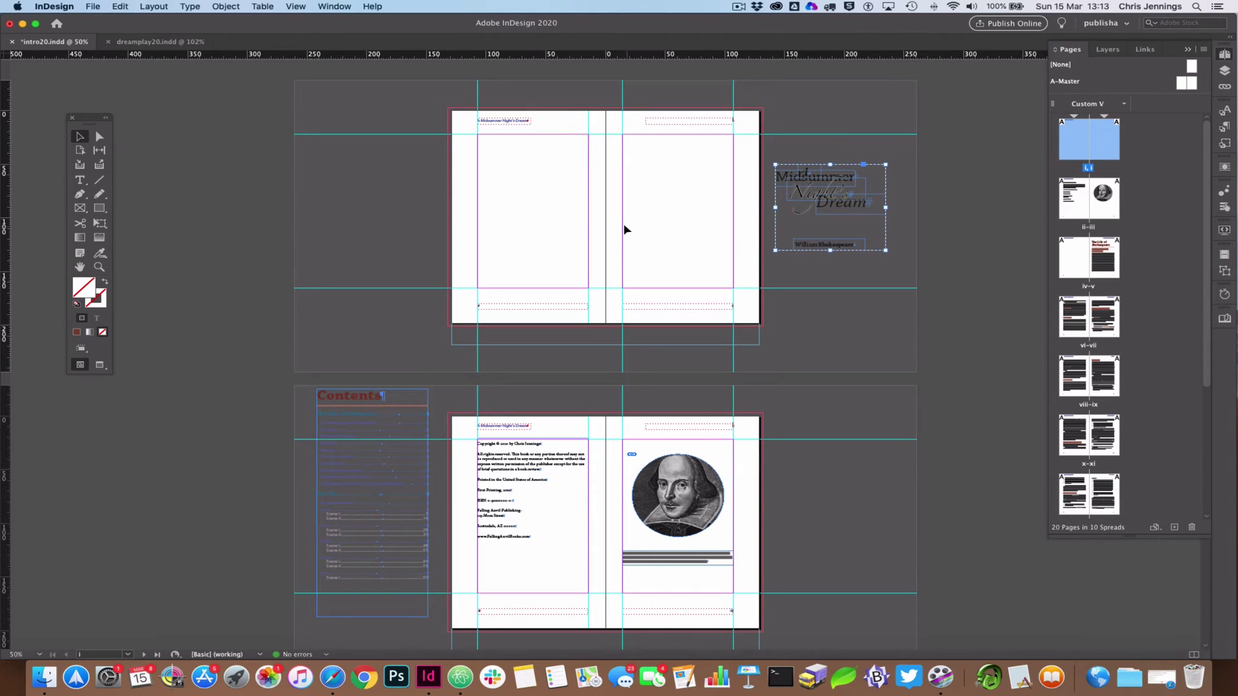
pyautogui.click(432, 170)
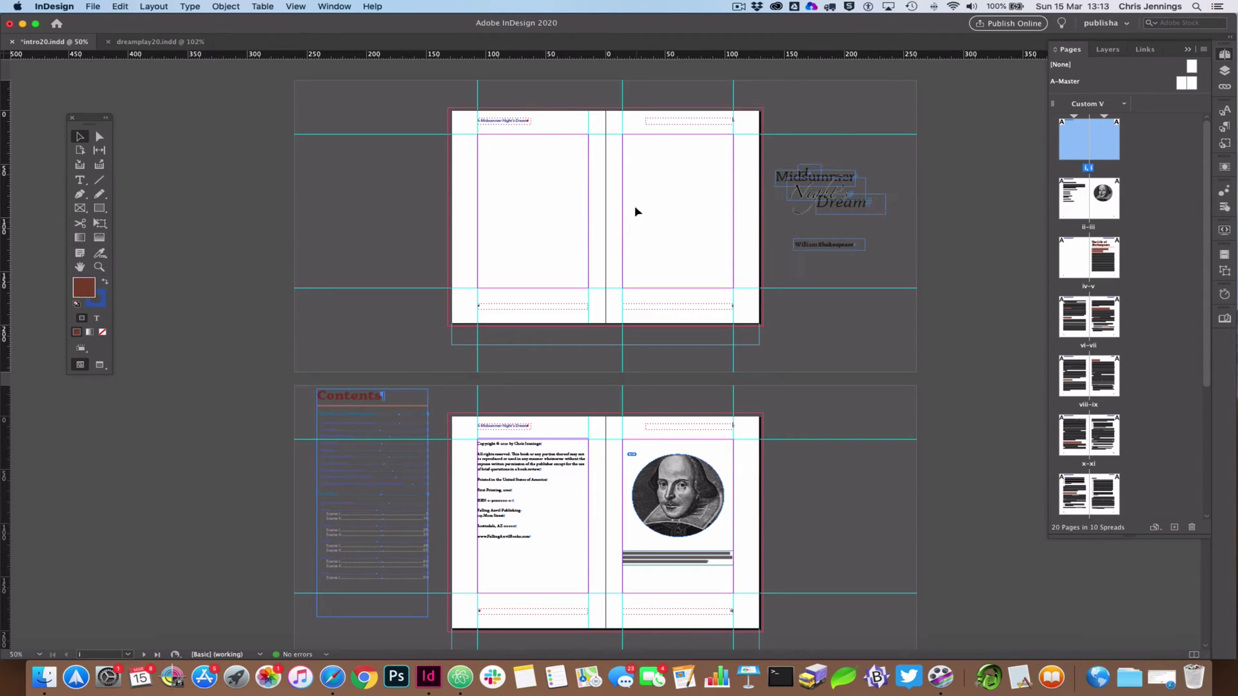
# Place the Edwin Landseer painting from the Links folder across both pages of the first spread, with Replace Selected Item turned off
pyautogui.click(95, 8)
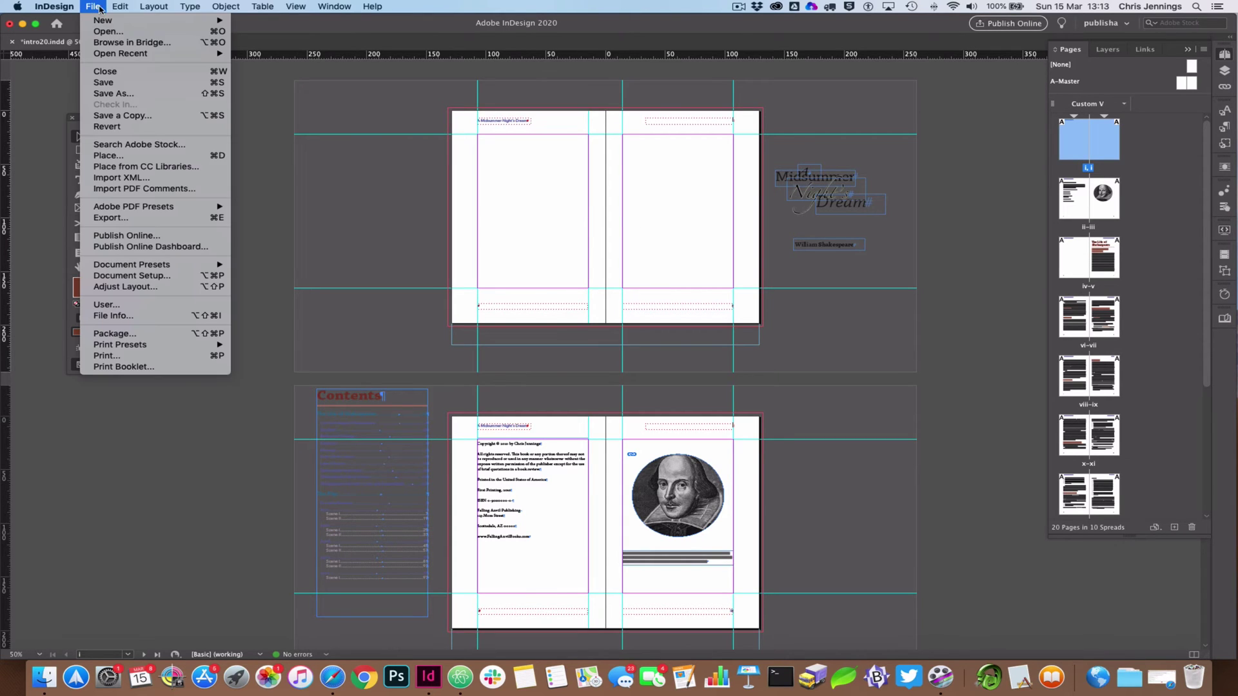
pyautogui.click(136, 155)
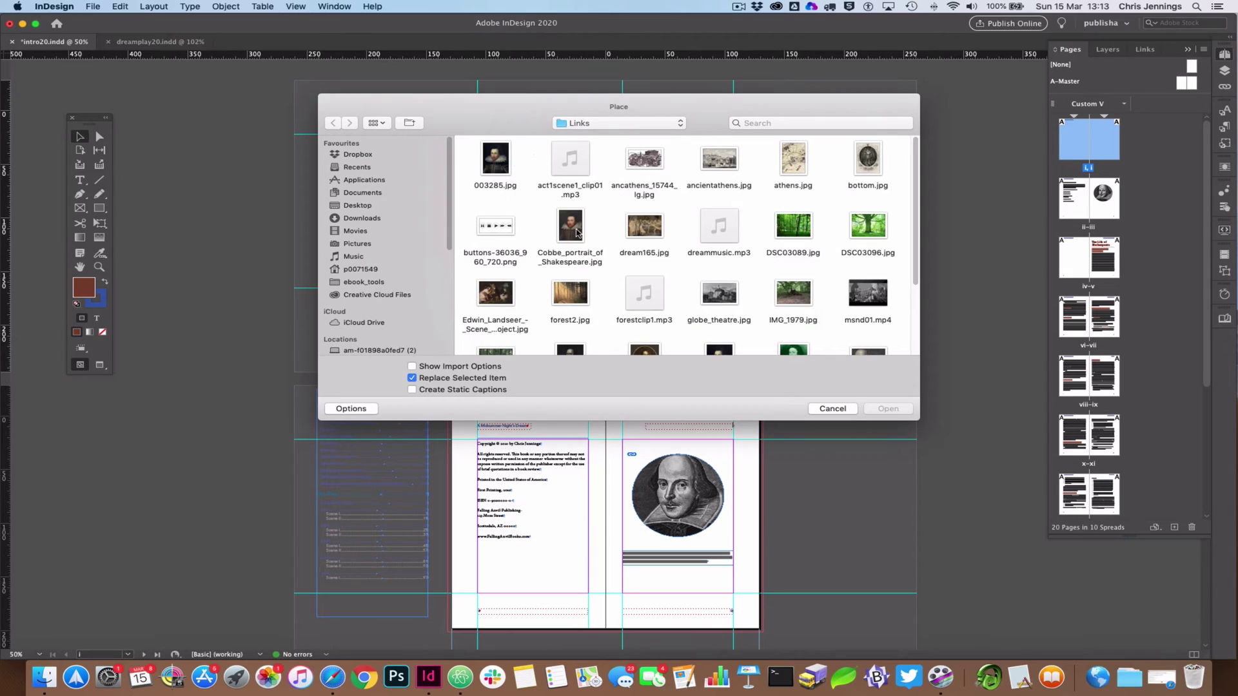
pyautogui.scroll(-2, 600, 277)
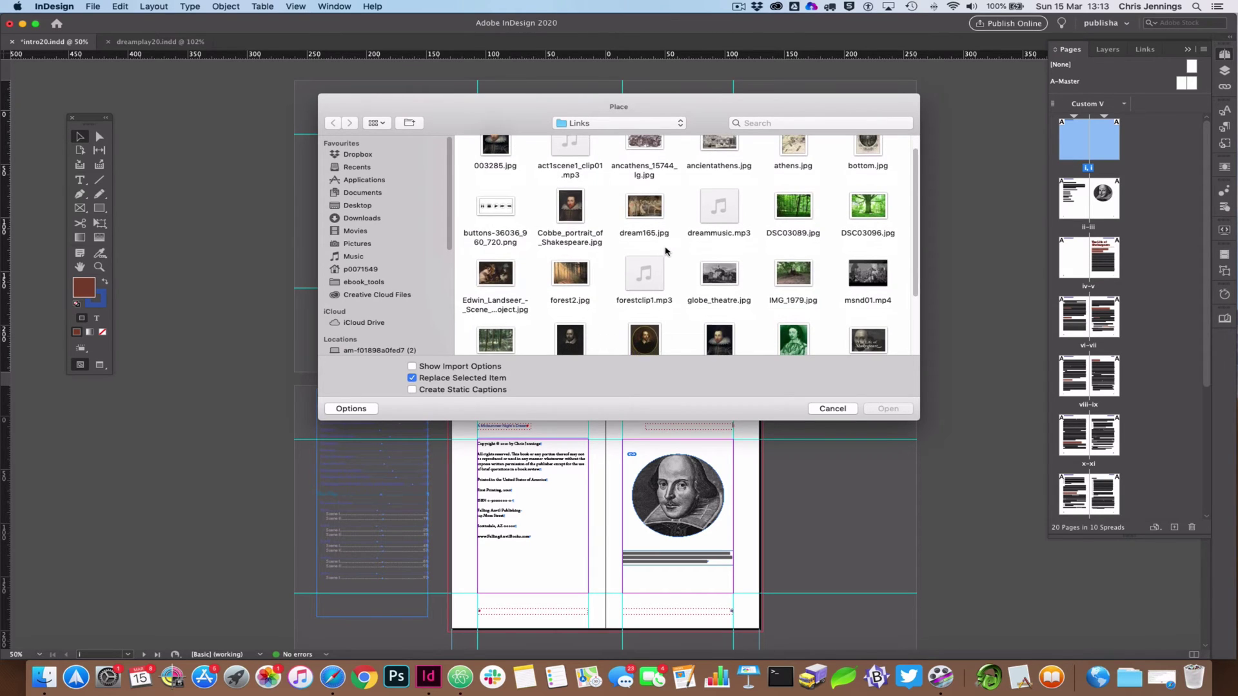
pyautogui.click(504, 273)
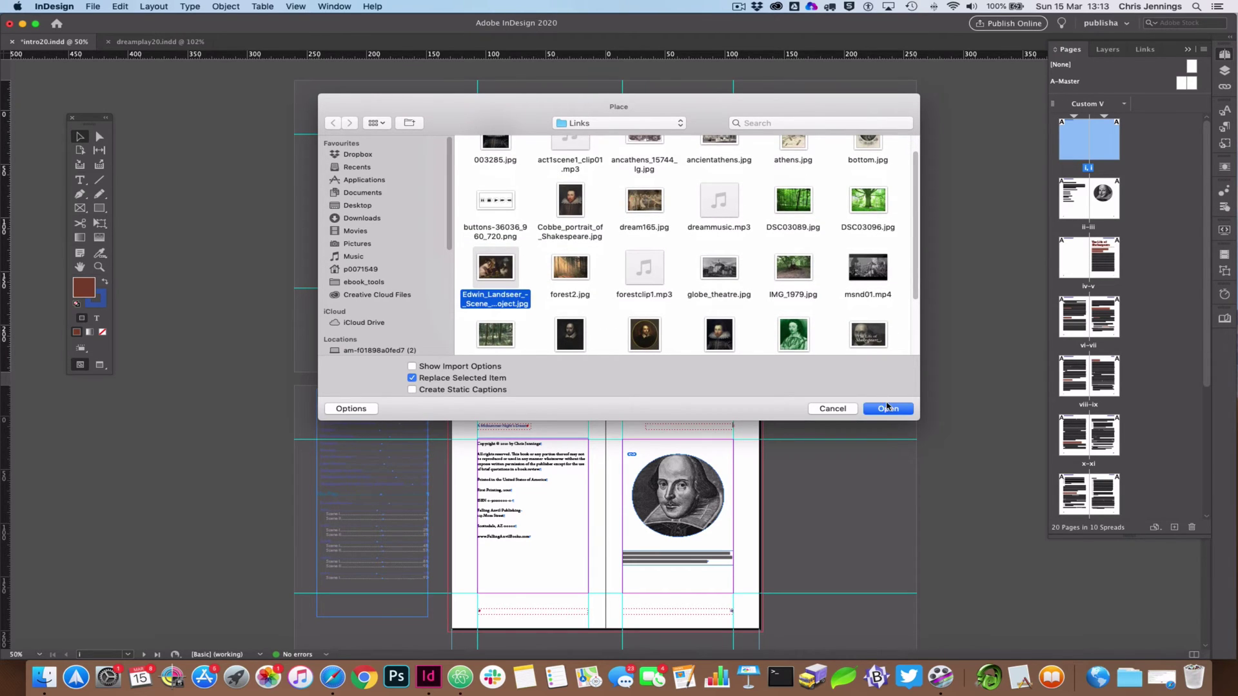
pyautogui.click(412, 379)
pyautogui.click(888, 409)
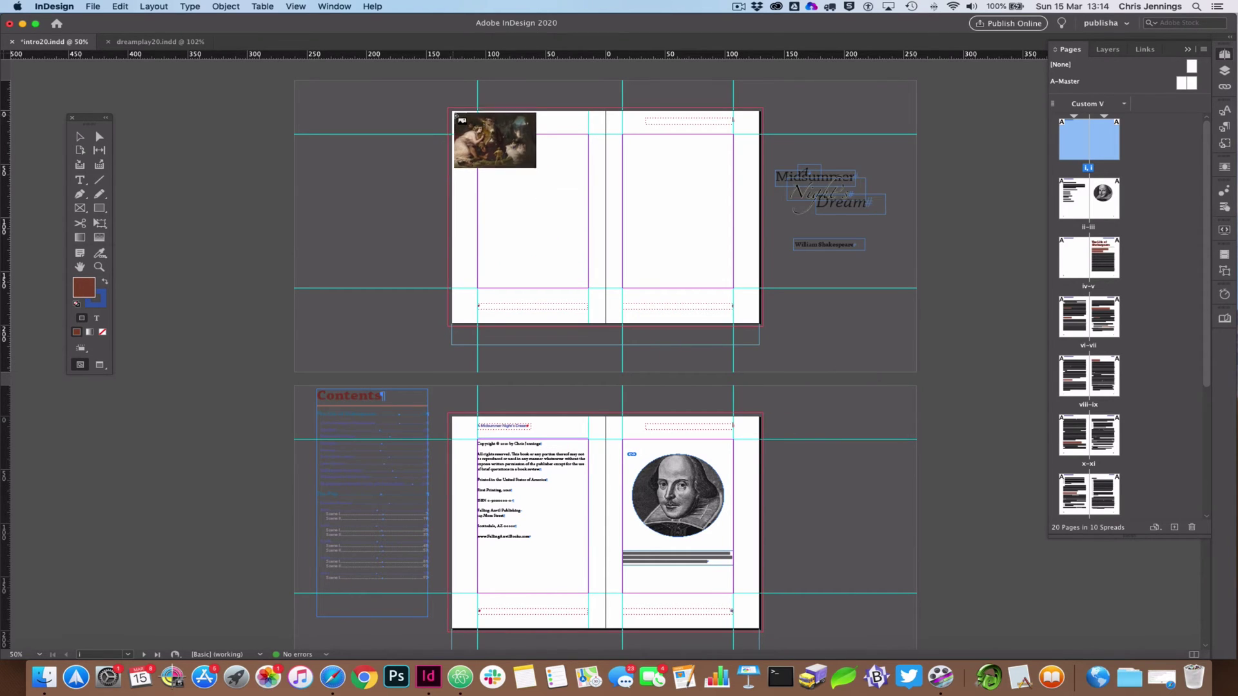
pyautogui.moveTo(454, 113)
pyautogui.mouseDown()
pyautogui.moveTo(741, 312)
pyautogui.moveTo(766, 354)
pyautogui.mouseUp()
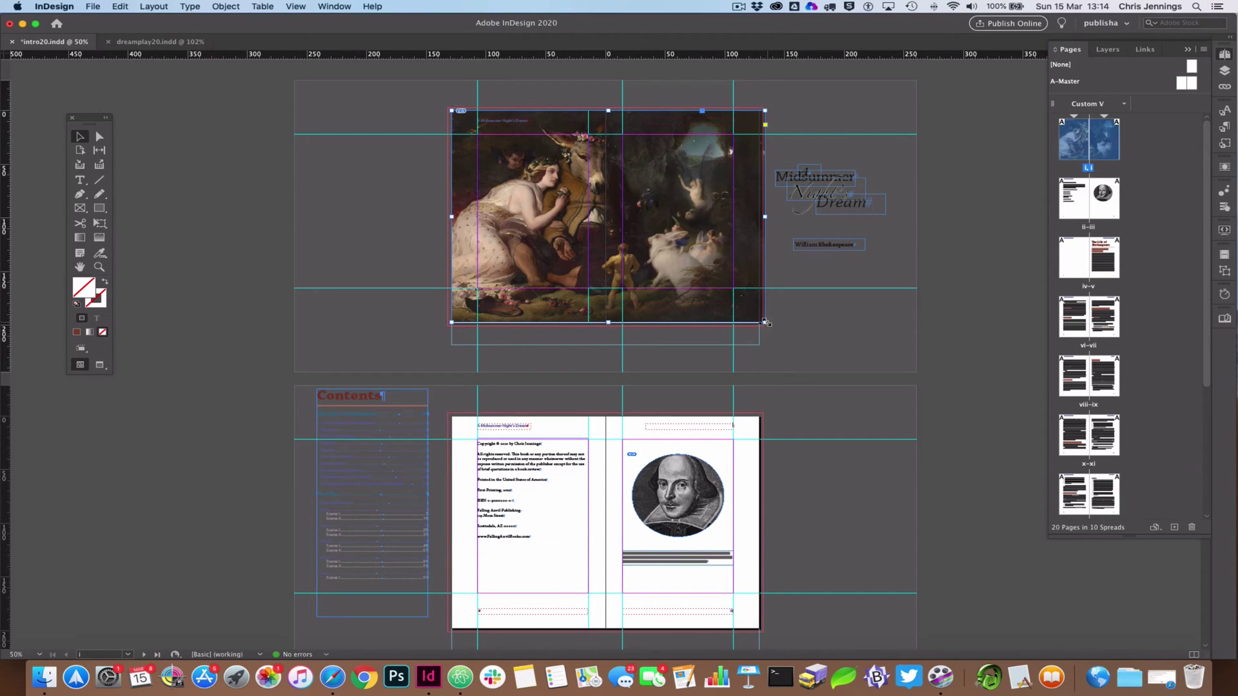
# Enlarge the painting's frame slightly, then fit its lower and outer edges to the page edges of the first spread
pyautogui.moveTo(766, 323); pyautogui.dragTo(769, 326)
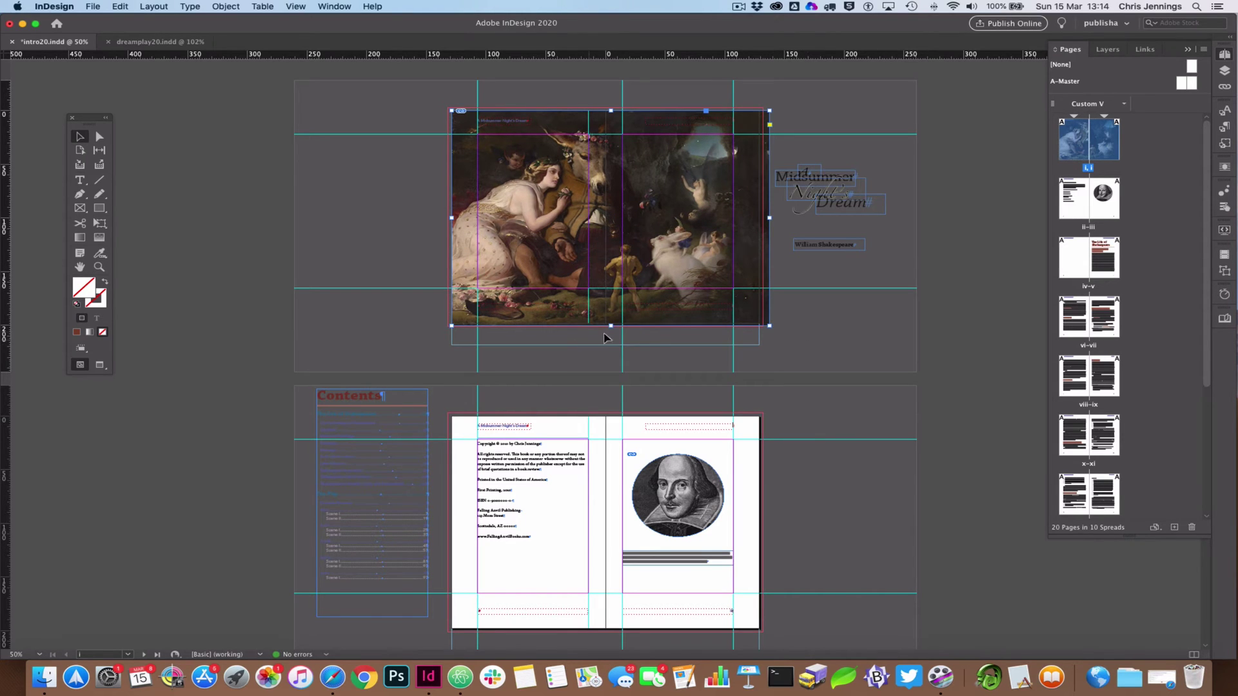
pyautogui.moveTo(610, 326); pyautogui.dragTo(611, 323)
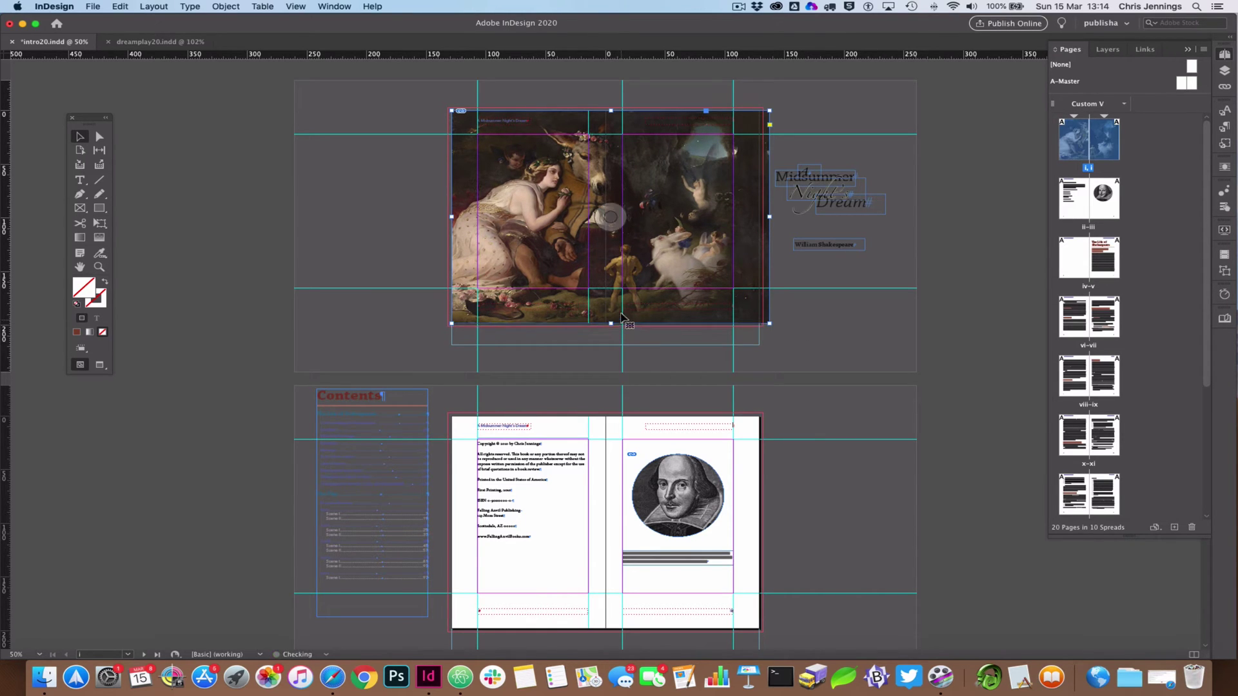
pyautogui.moveTo(769, 216); pyautogui.dragTo(761, 213)
pyautogui.click(803, 274)
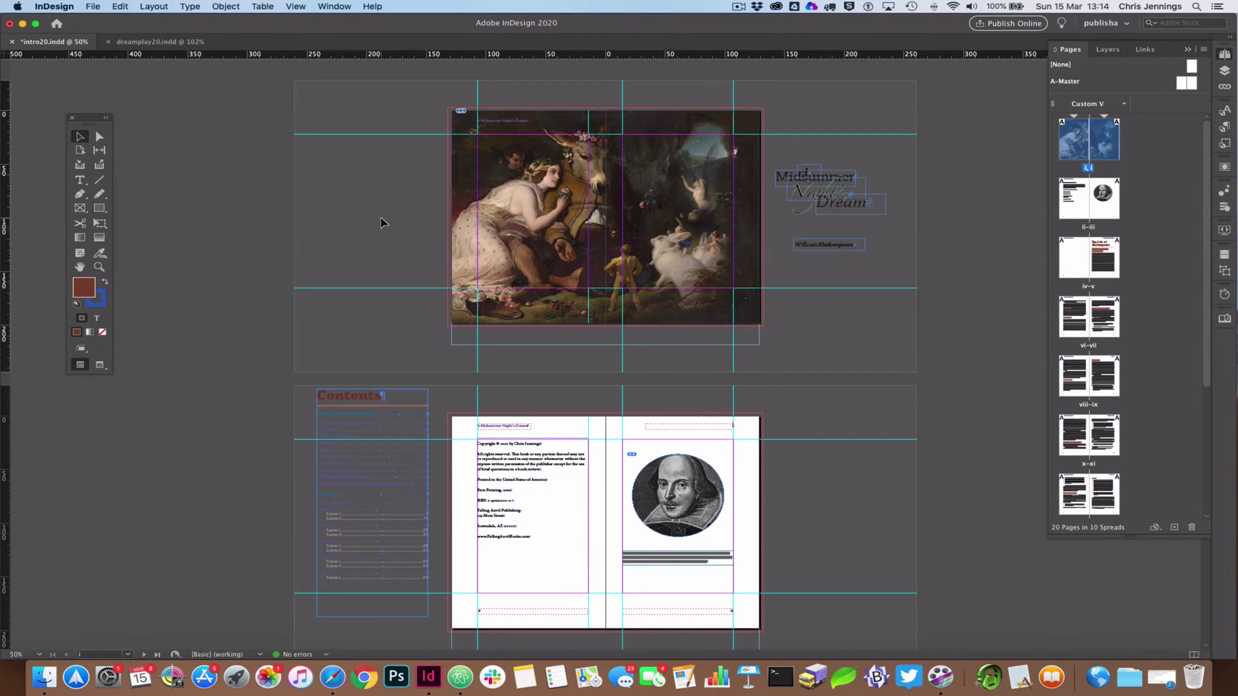
# Hide and reshow Layer 2 to check which header and footer items overlay the painting
pyautogui.click(469, 175)
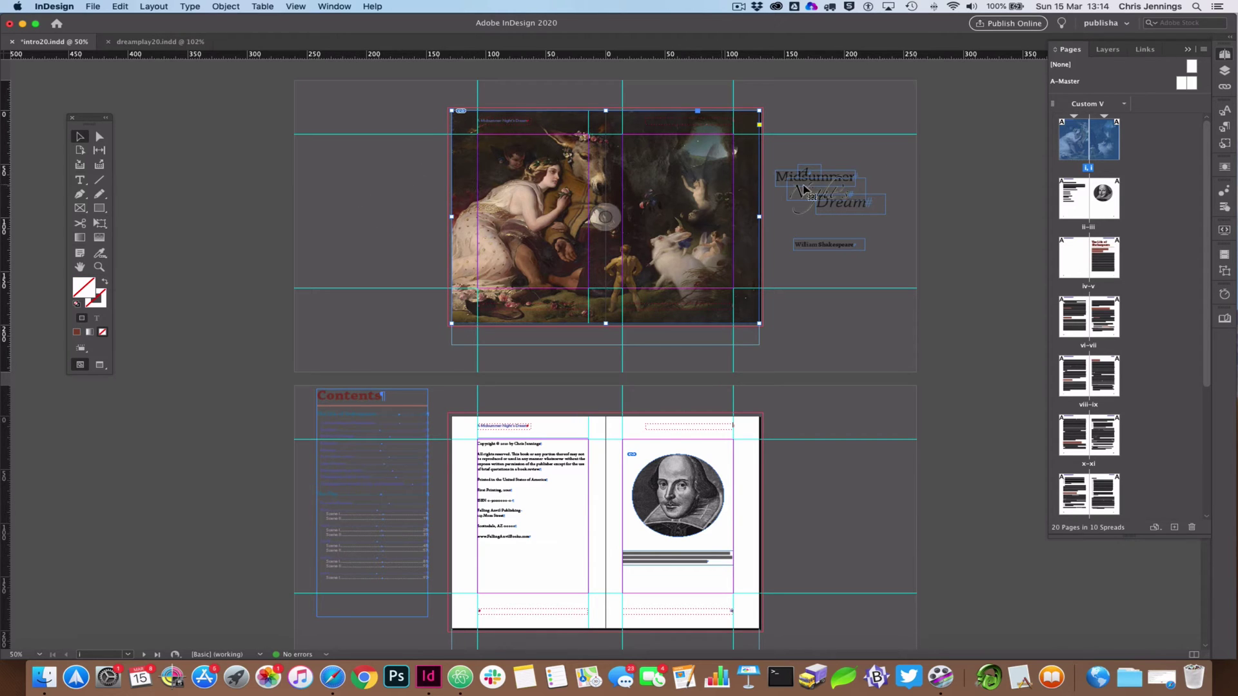
pyautogui.click(1225, 71)
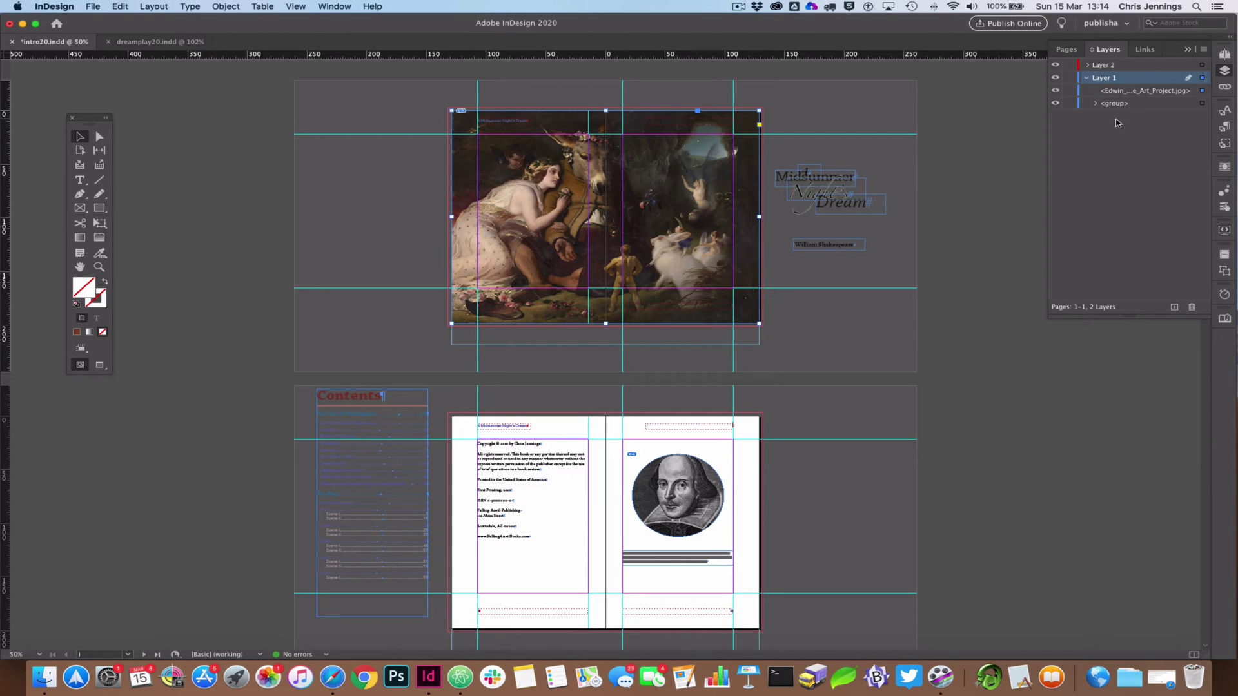
pyautogui.click(1056, 65)
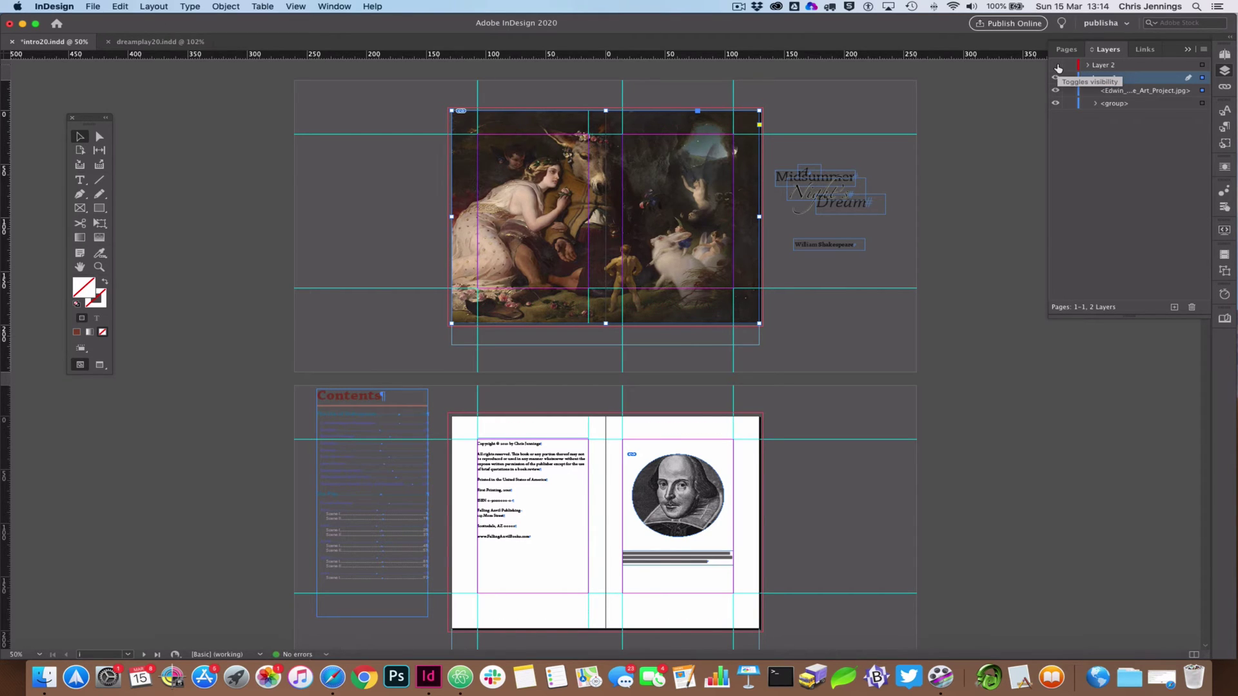
pyautogui.click(1056, 65)
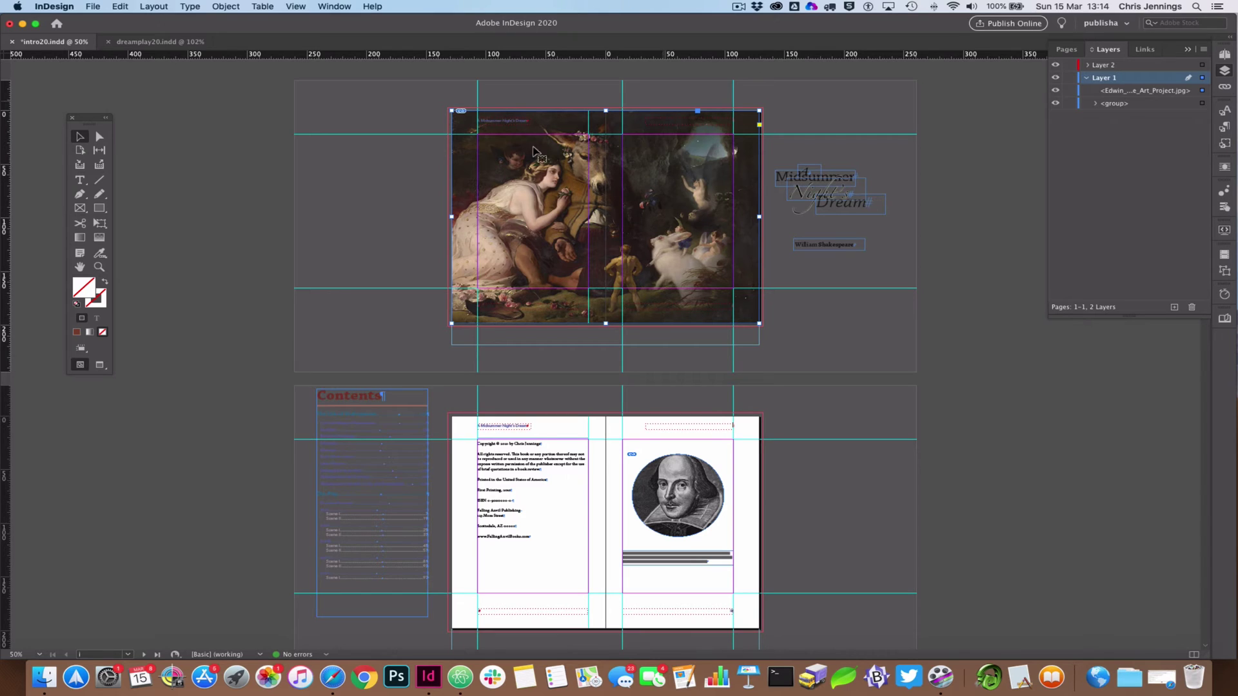
# Check the running header over the painting by toggling Layer 2, and move Layer 1 above Layer 2 in the layer order
pyautogui.click(99, 266)
pyautogui.click(608, 243)
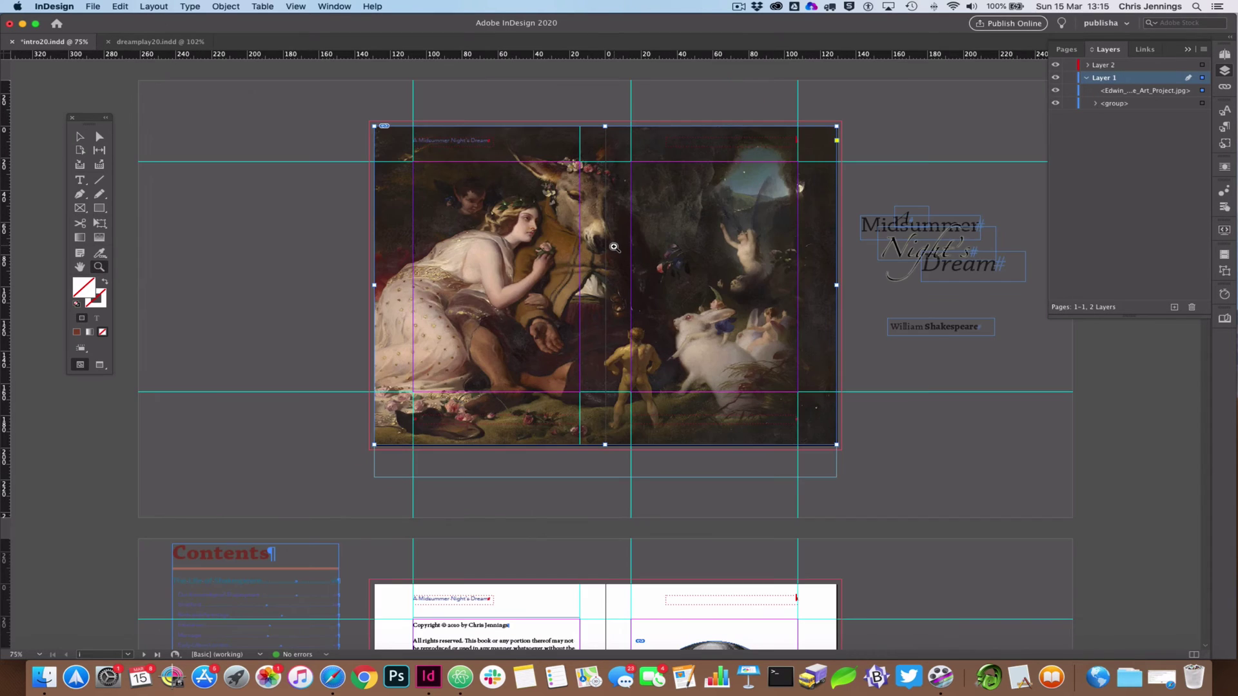
pyautogui.click(613, 247)
pyautogui.scroll(-1, 630, 287)
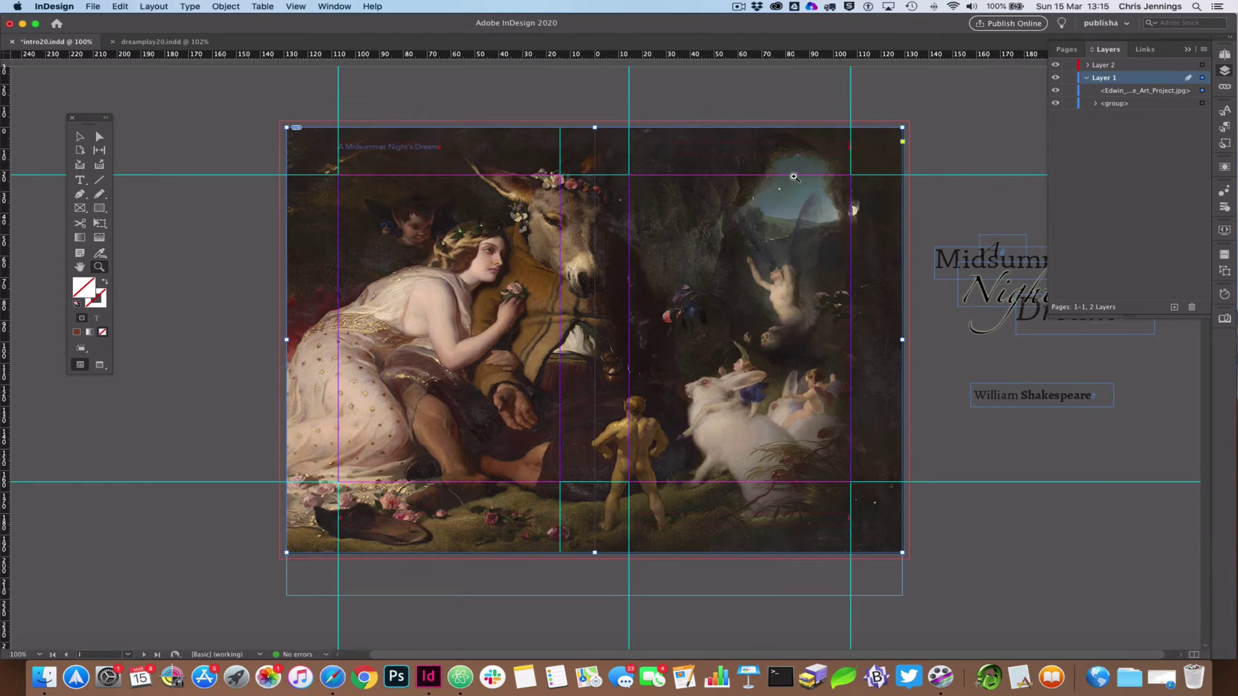
pyautogui.click(1056, 65)
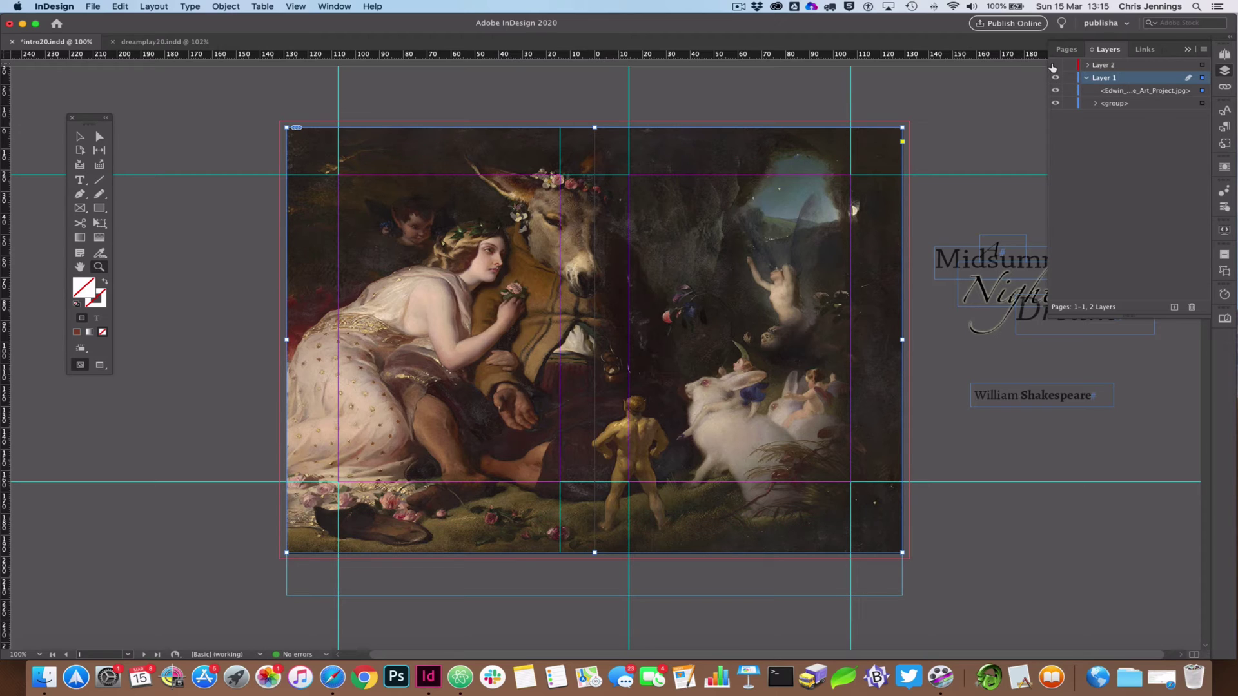
pyautogui.click(1056, 65)
pyautogui.moveTo(1096, 62); pyautogui.dragTo(1100, 61)
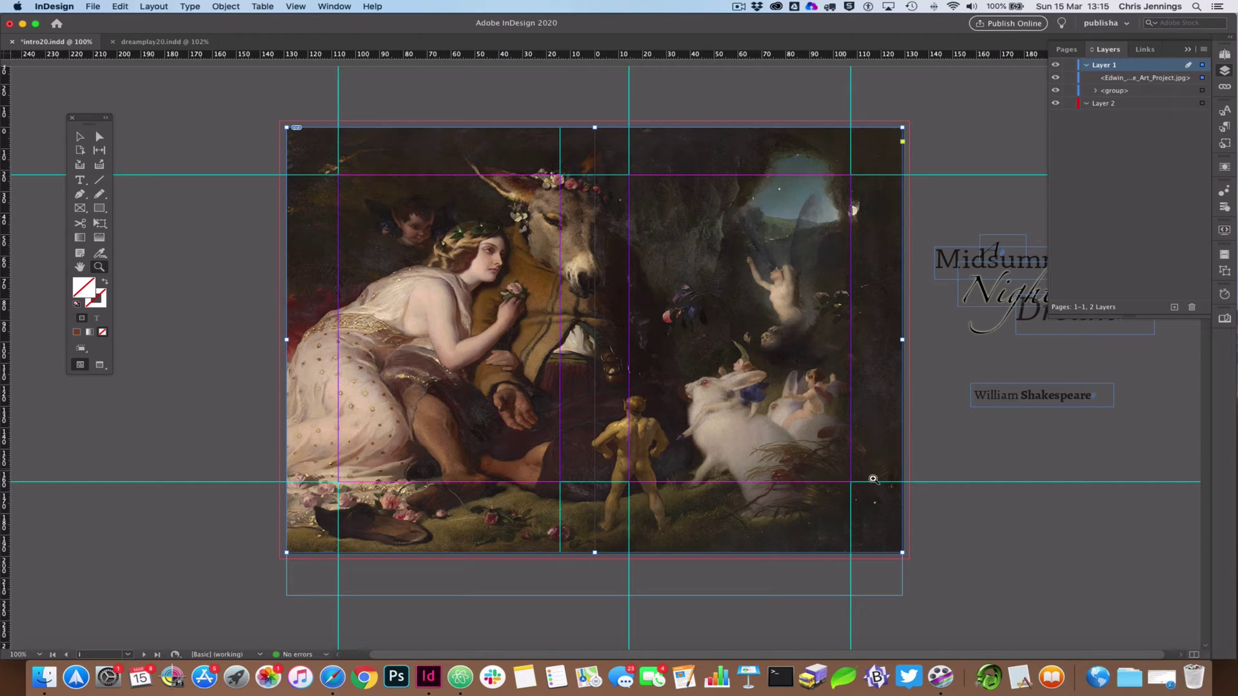
# Move the title and author group above the Landseer painting in Layer 1's stacking order
pyautogui.click(993, 261)
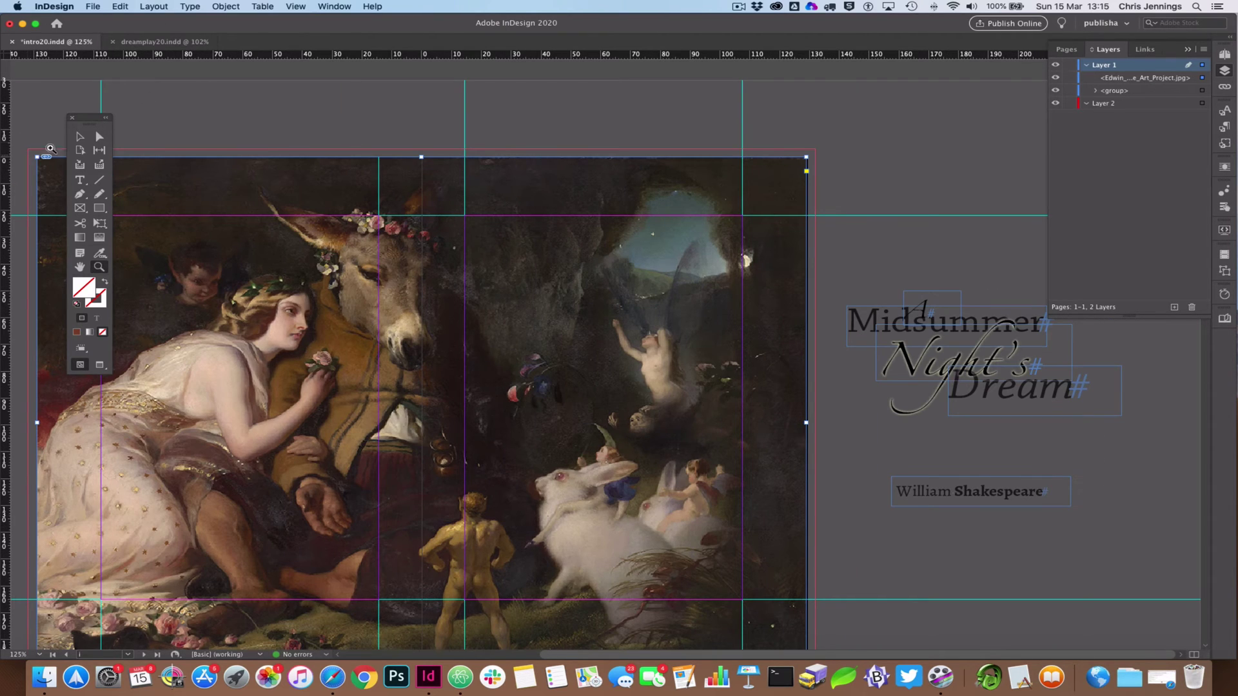
pyautogui.press('v')
pyautogui.click(862, 303)
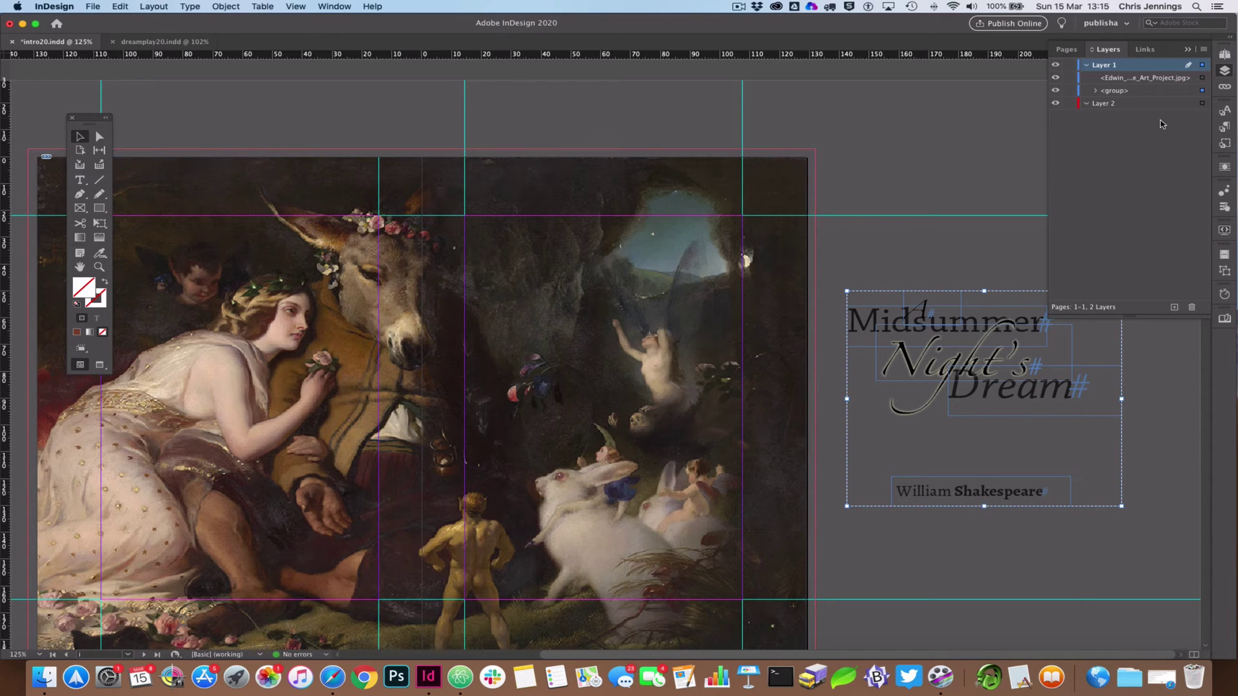
pyautogui.click(1114, 92)
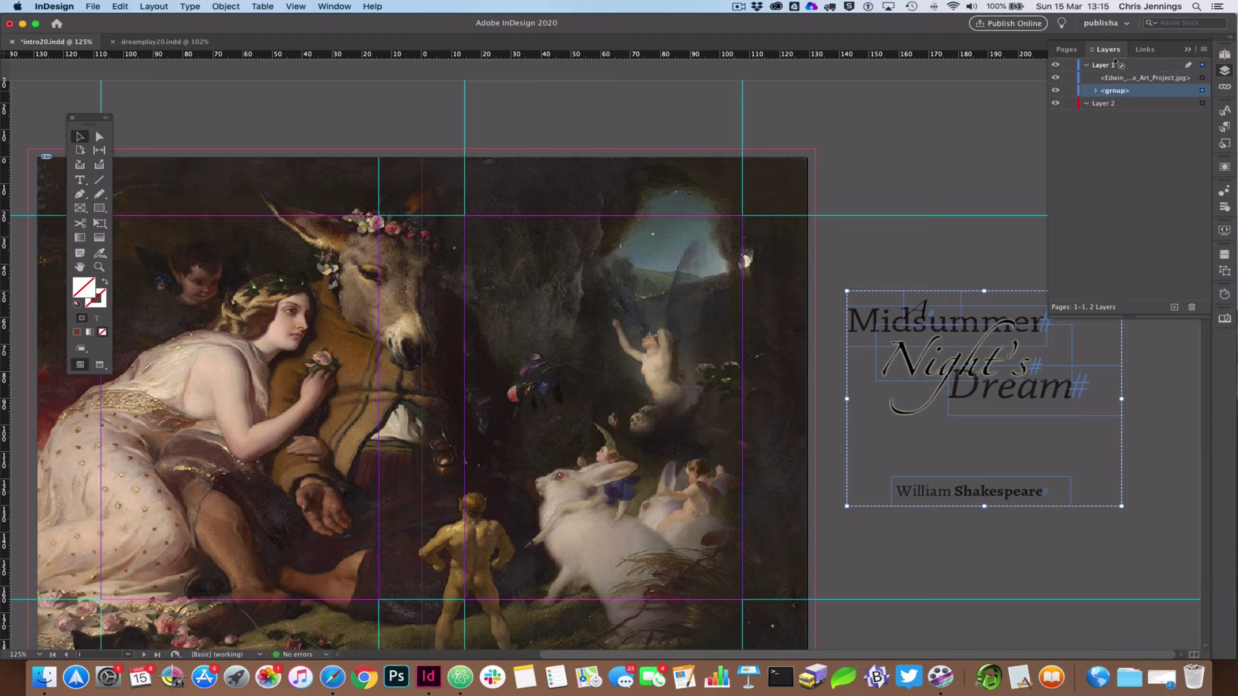
pyautogui.moveTo(1115, 61); pyautogui.dragTo(1112, 72)
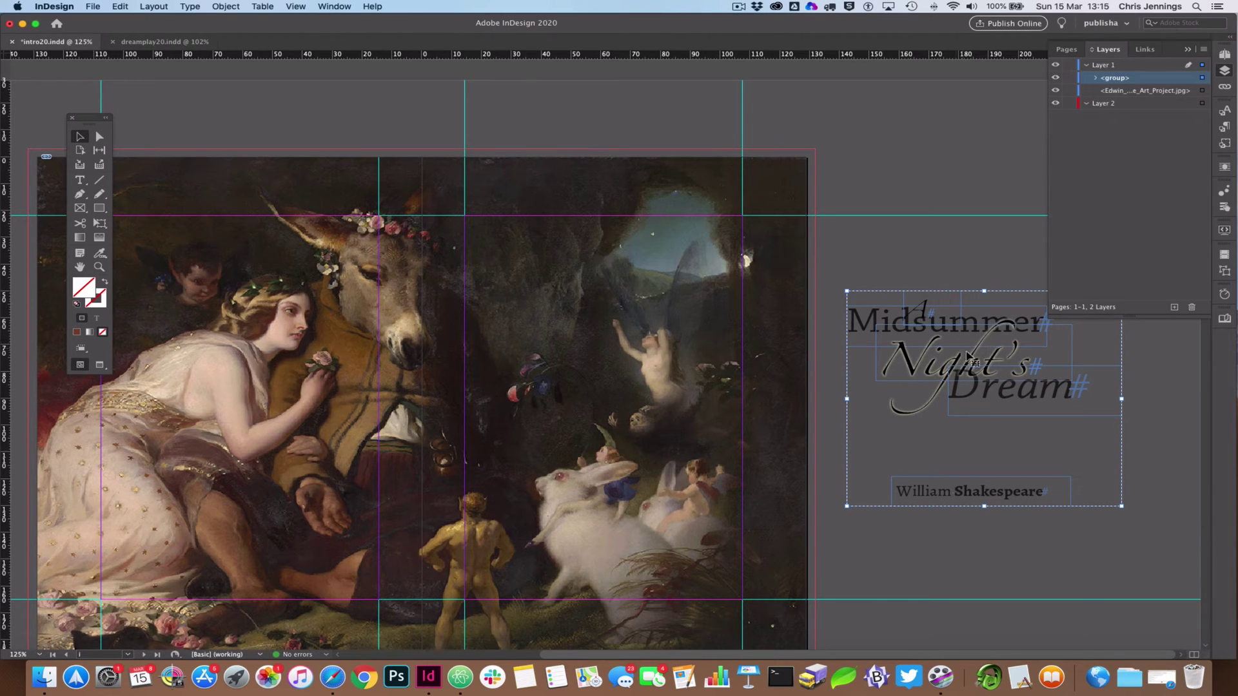
# Colour the title word "Dream" with the [Paper] swatch
pyautogui.doubleClick(1032, 395)
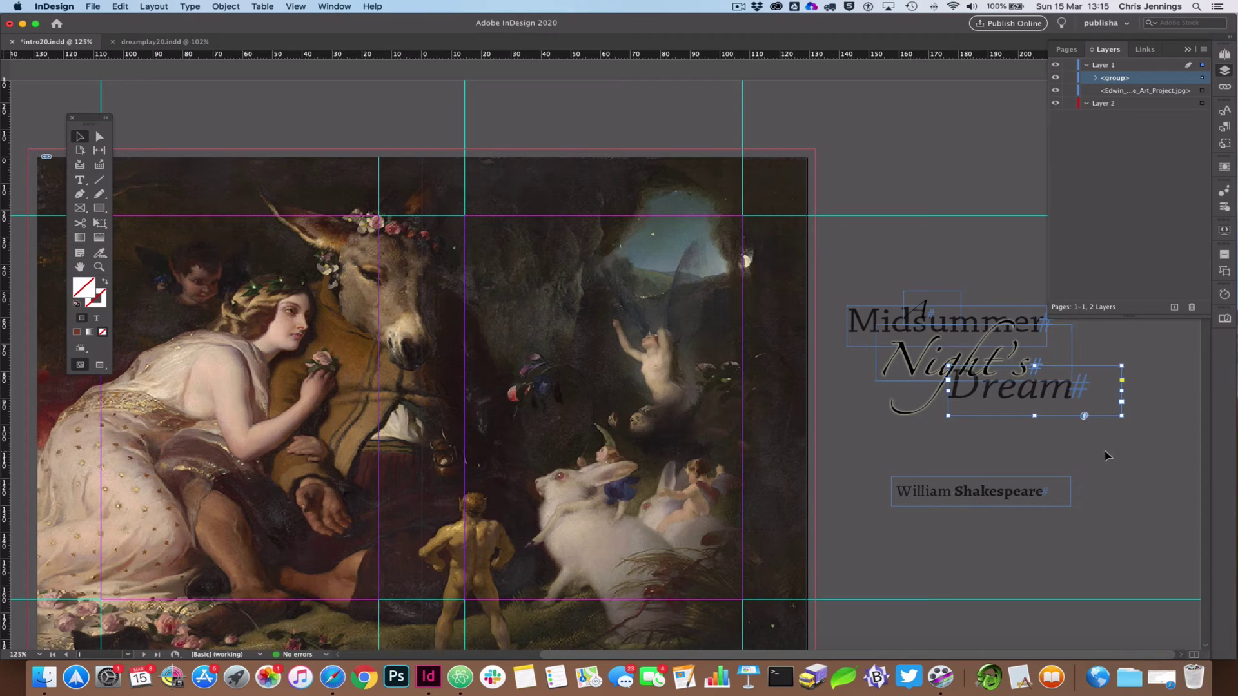
pyautogui.doubleClick(1072, 391)
pyautogui.moveTo(1071, 391); pyautogui.dragTo(948, 391)
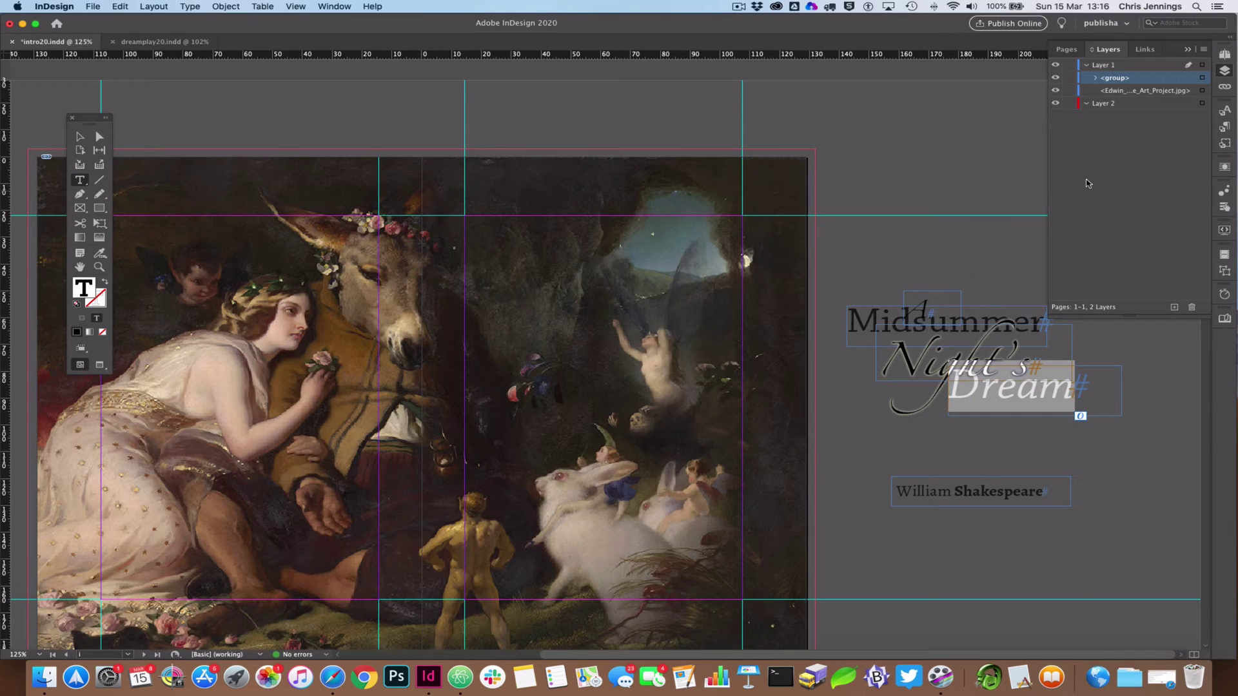
pyautogui.click(341, 8)
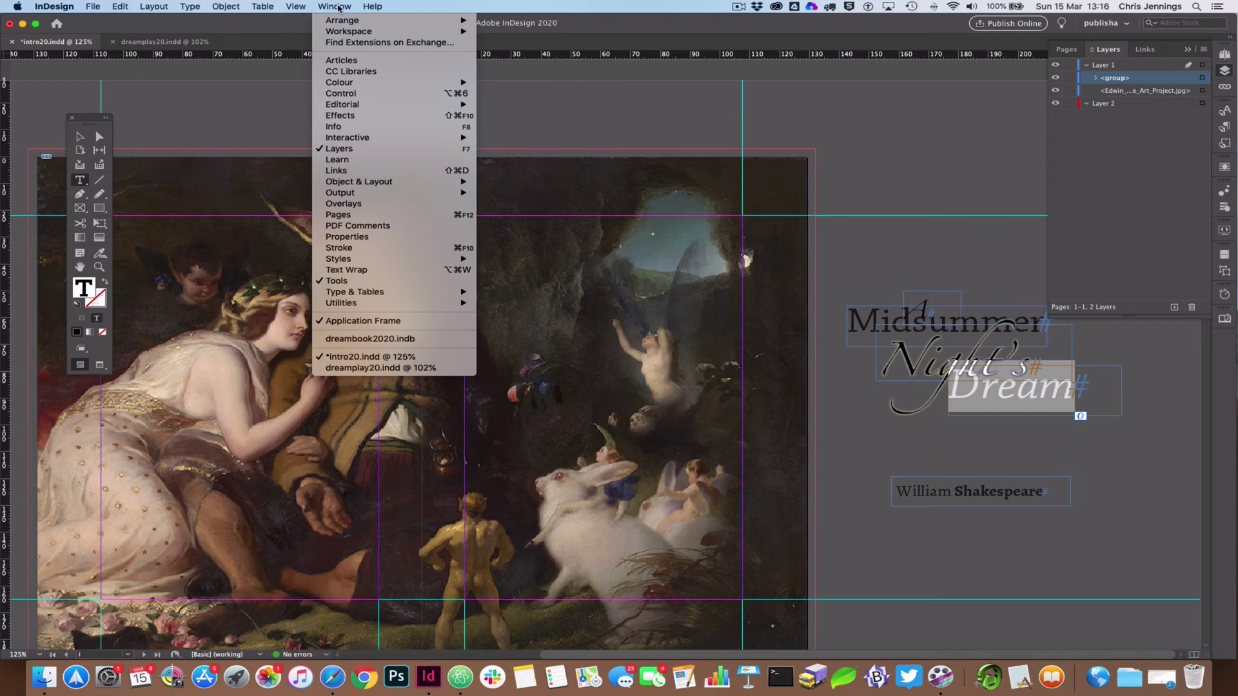
pyautogui.moveTo(371, 110)
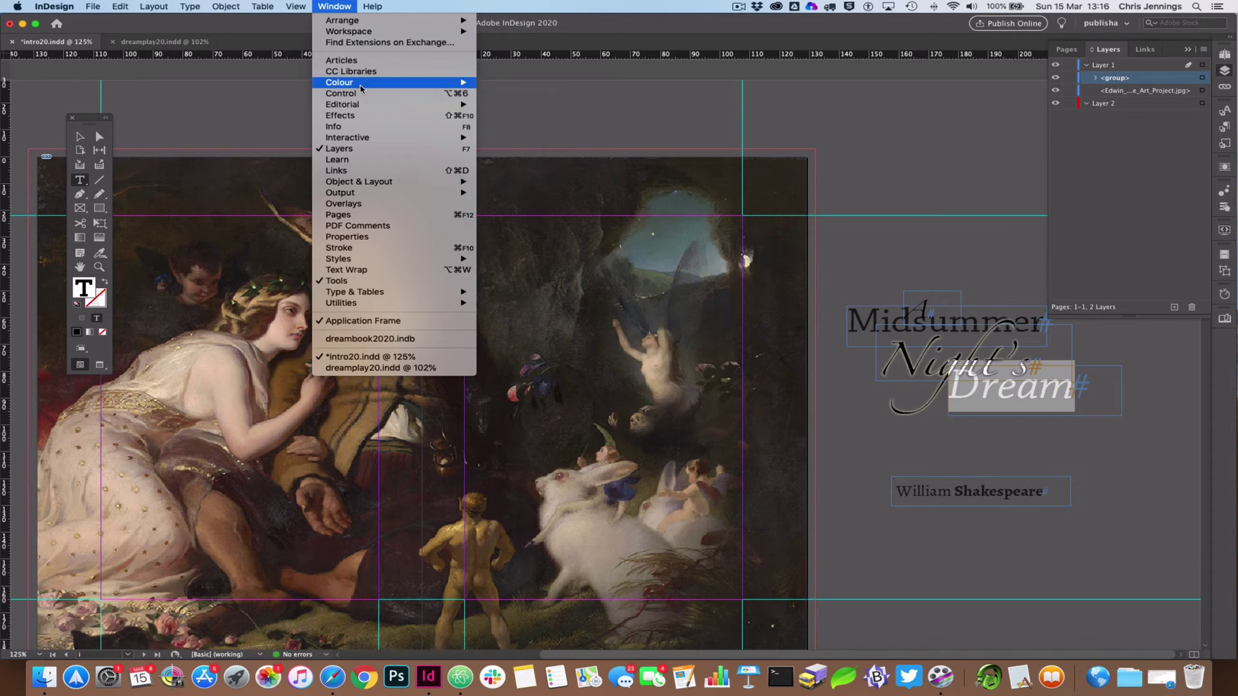
pyautogui.moveTo(462, 84)
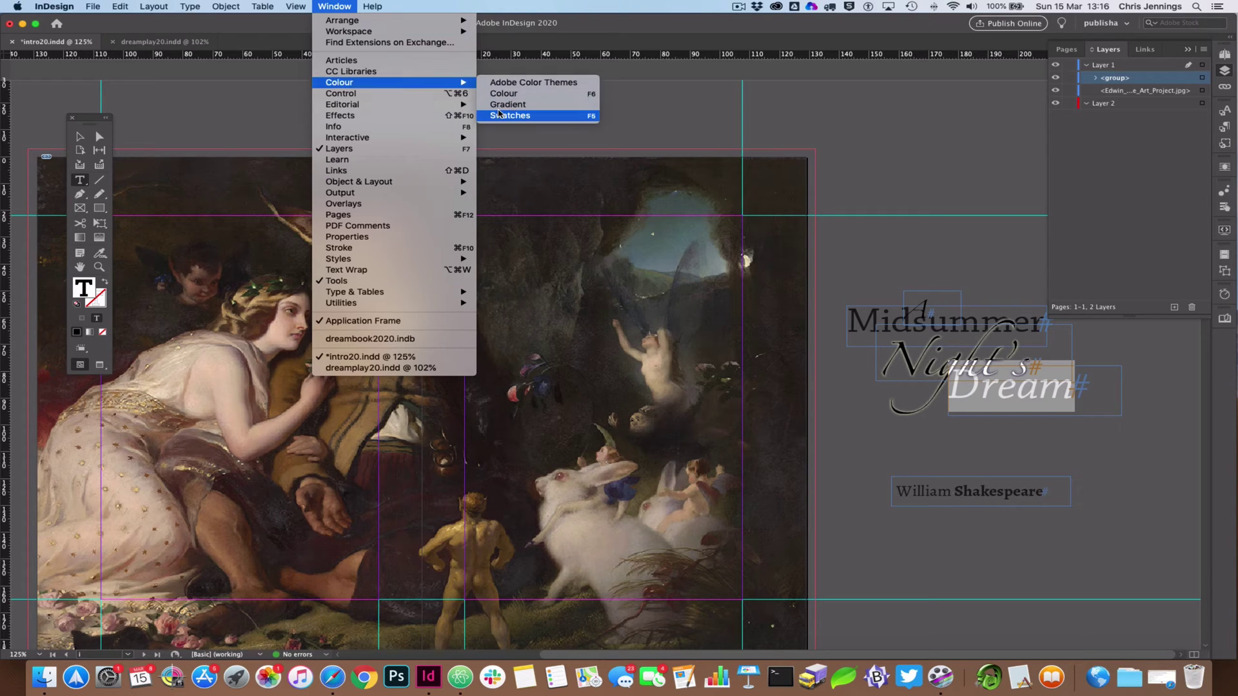
pyautogui.click(516, 115)
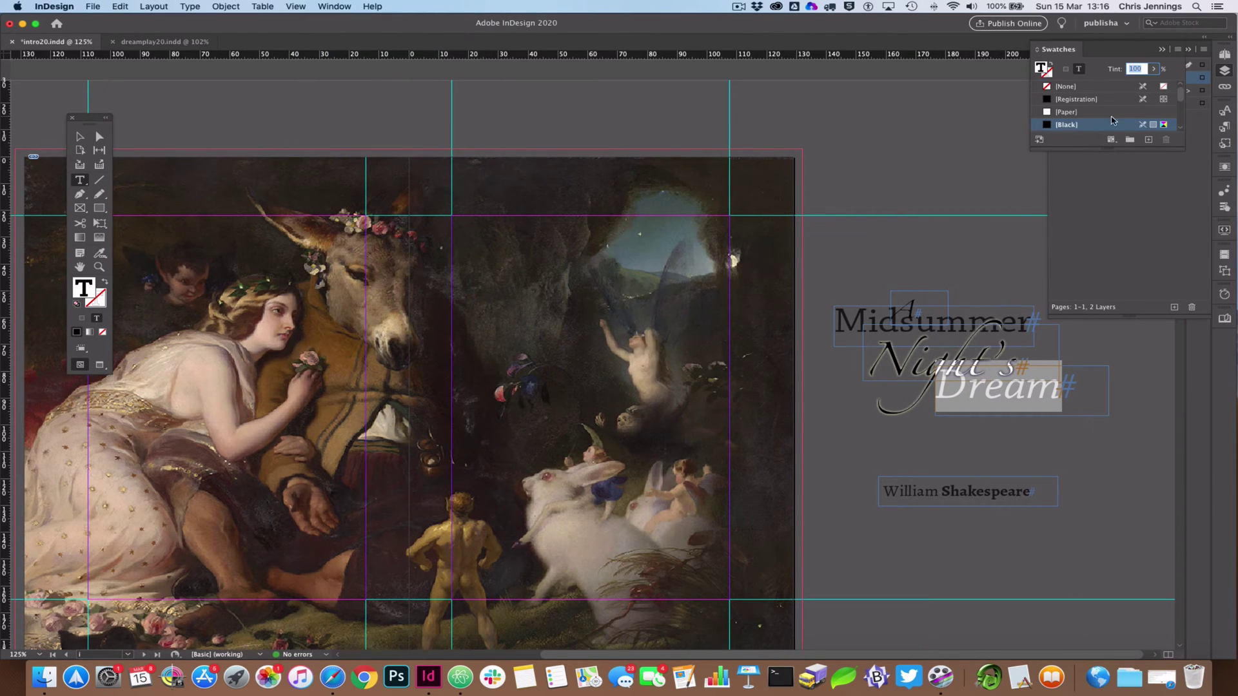
pyautogui.click(1064, 112)
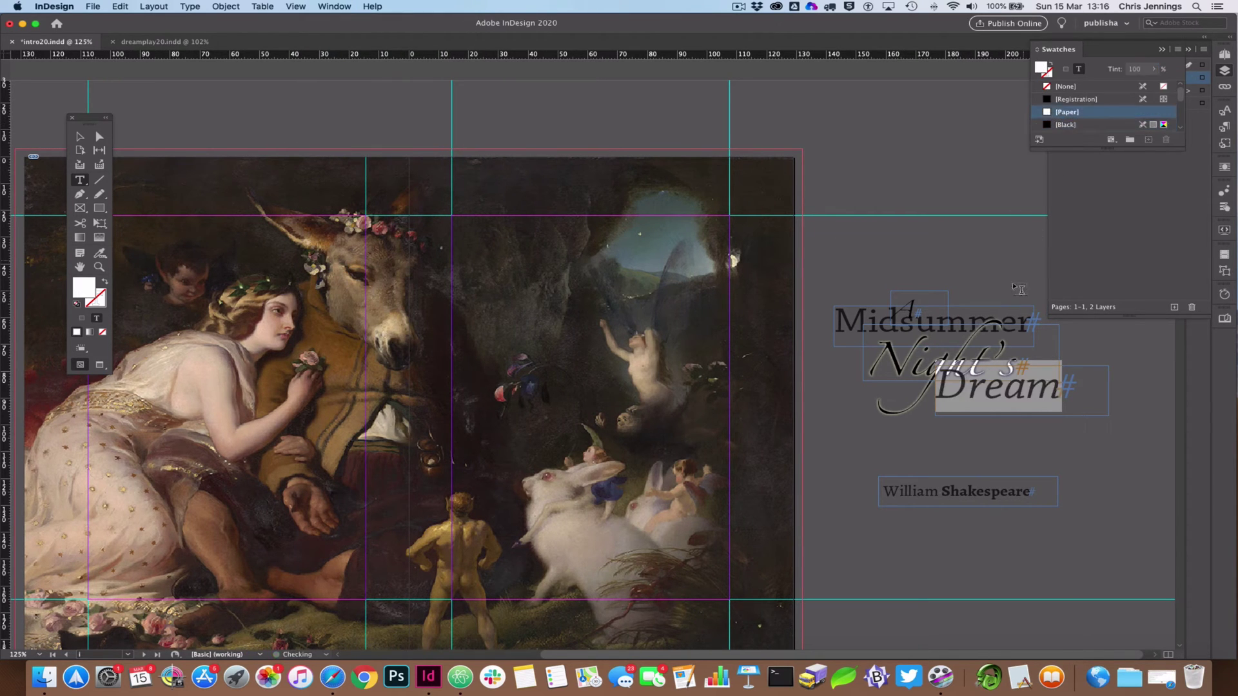
# Apply the [Paper] swatch to the title words "Night's" and "Midsummer"
pyautogui.moveTo(884, 353); pyautogui.dragTo(1015, 361)
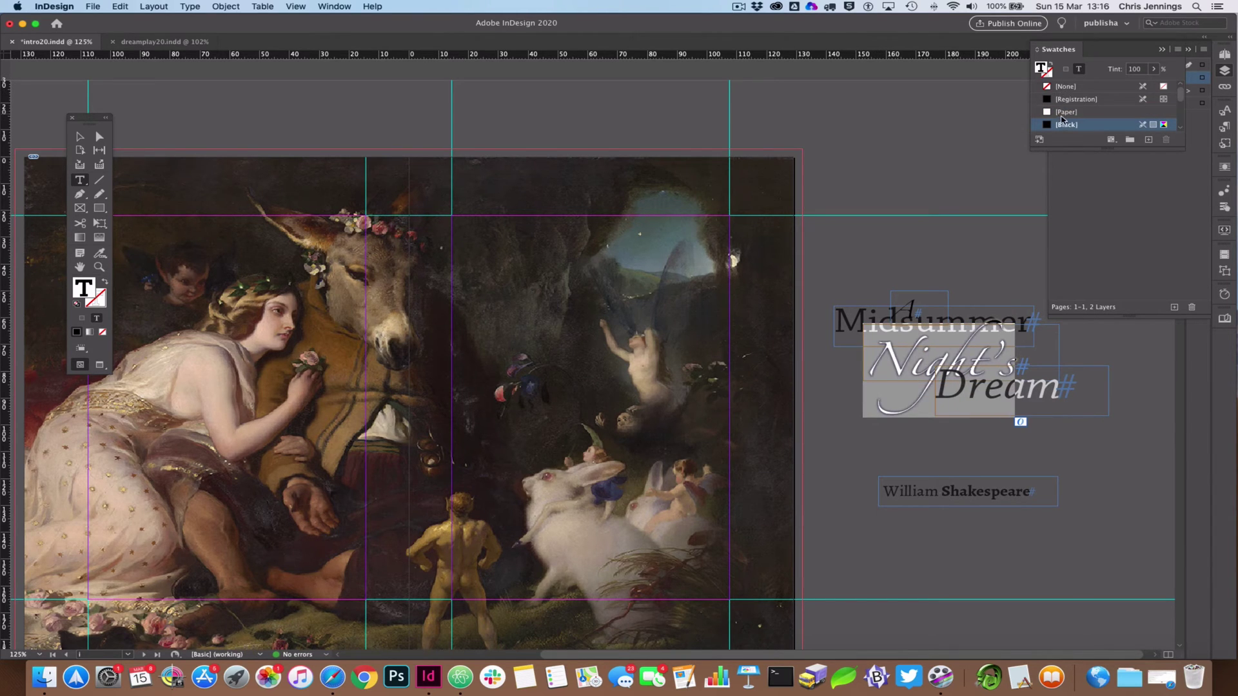
pyautogui.click(1064, 112)
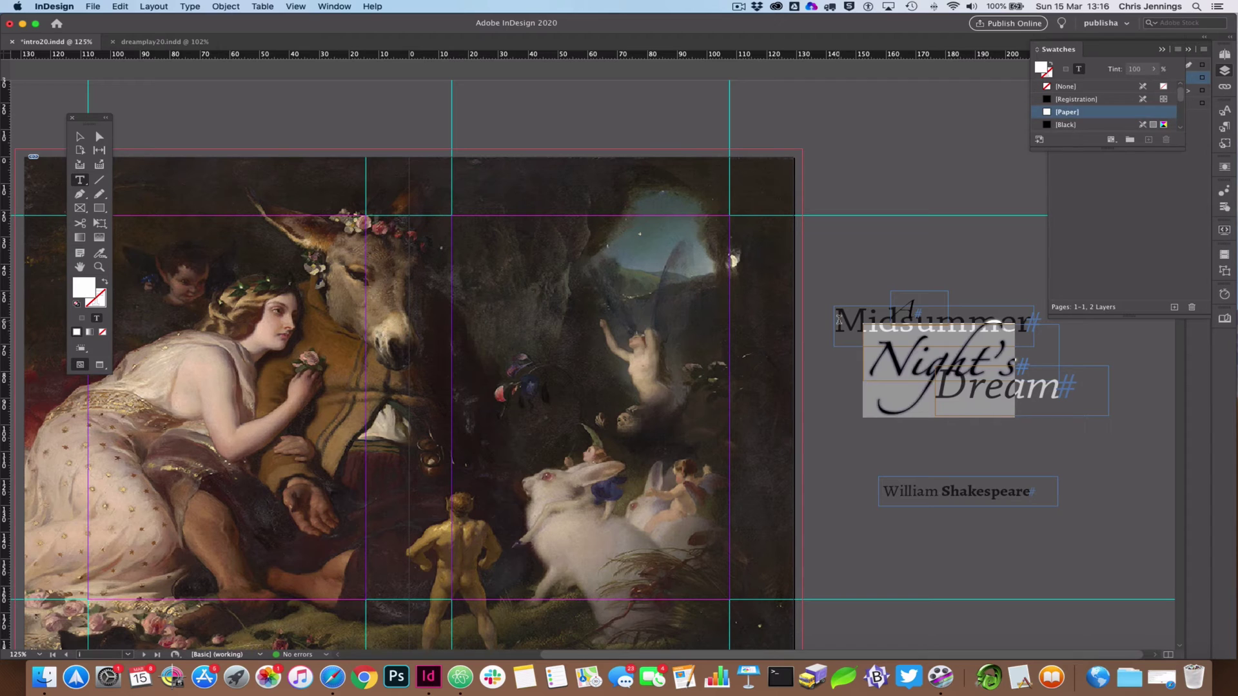
pyautogui.moveTo(839, 319); pyautogui.dragTo(1032, 322)
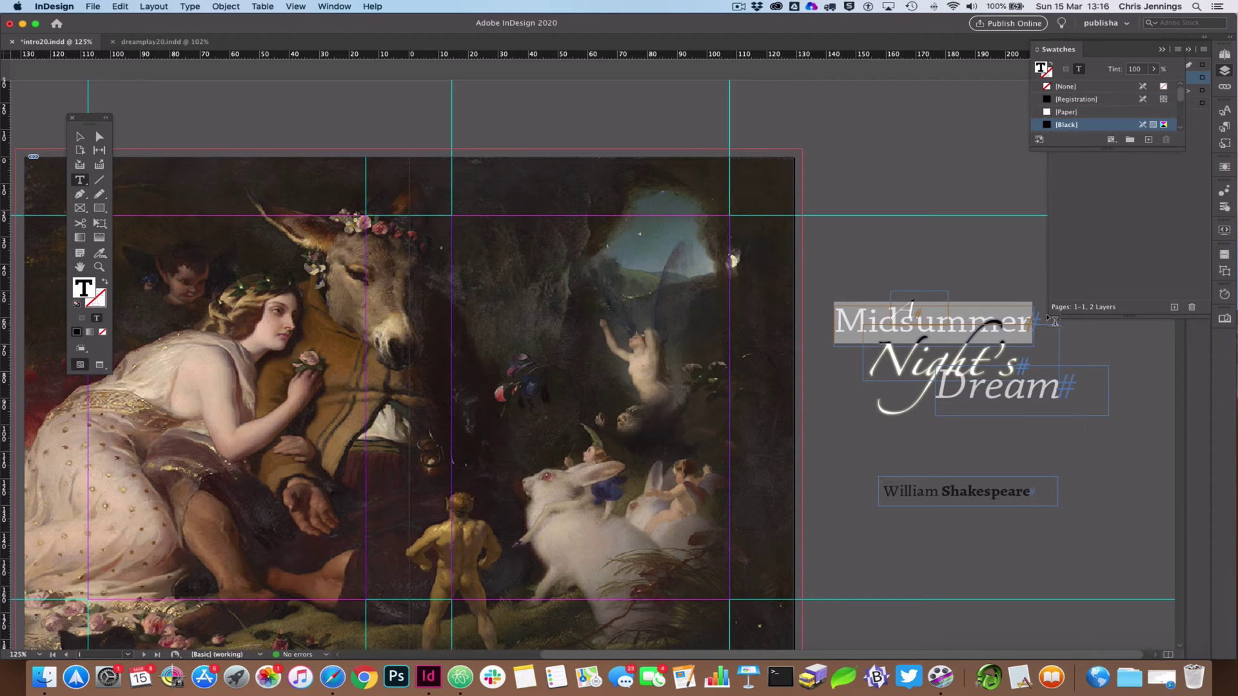
pyautogui.click(1063, 113)
# Try filling the frame around the title's letter "A" with the [Paper] swatch, and undo the fill
pyautogui.moveTo(900, 307); pyautogui.dragTo(839, 303)
pyautogui.click(915, 300)
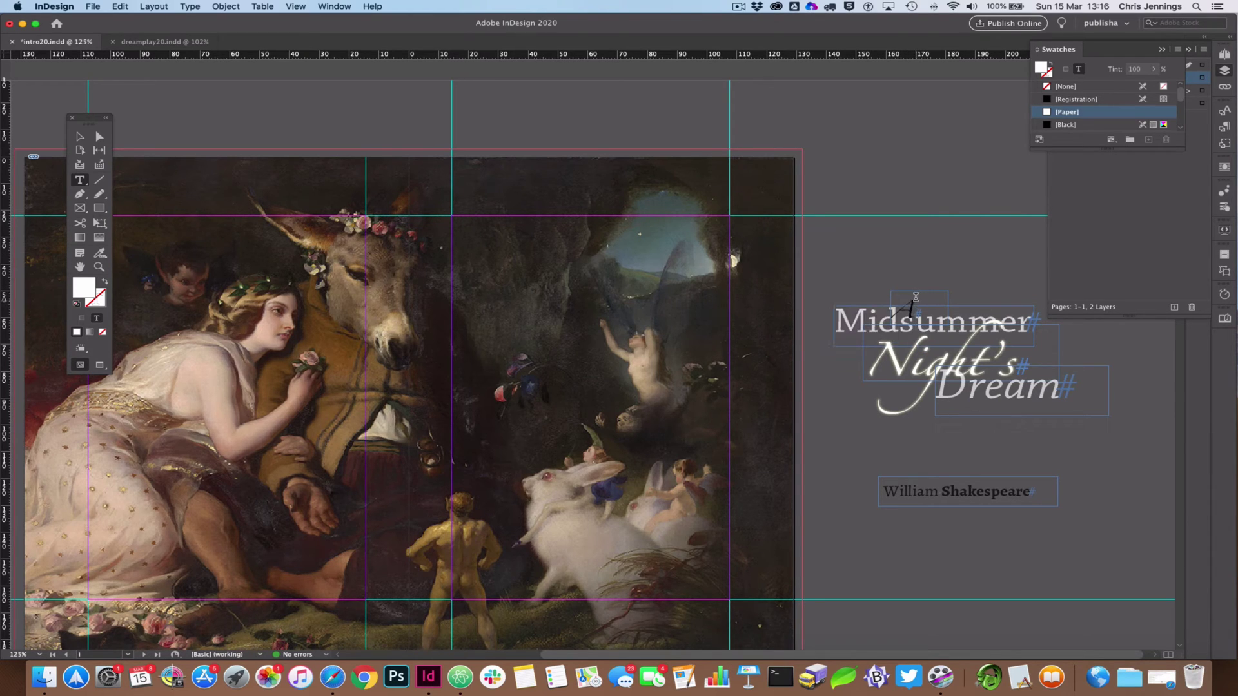
pyautogui.click(915, 294)
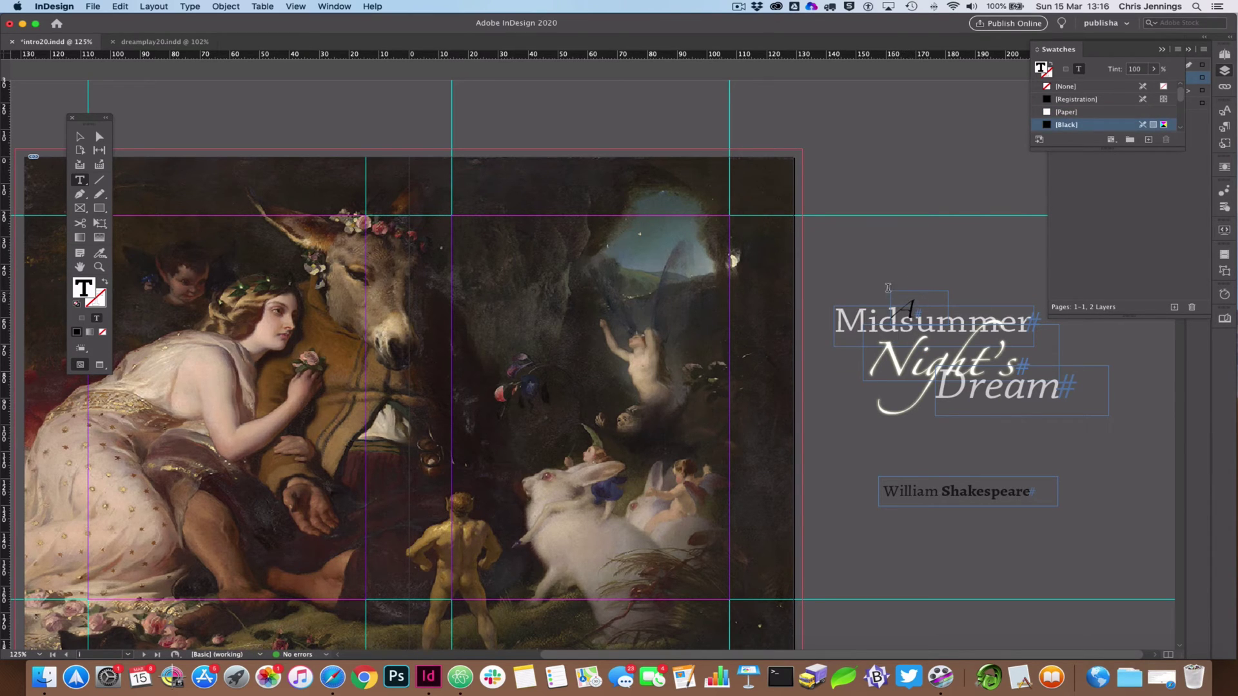
pyautogui.click(79, 136)
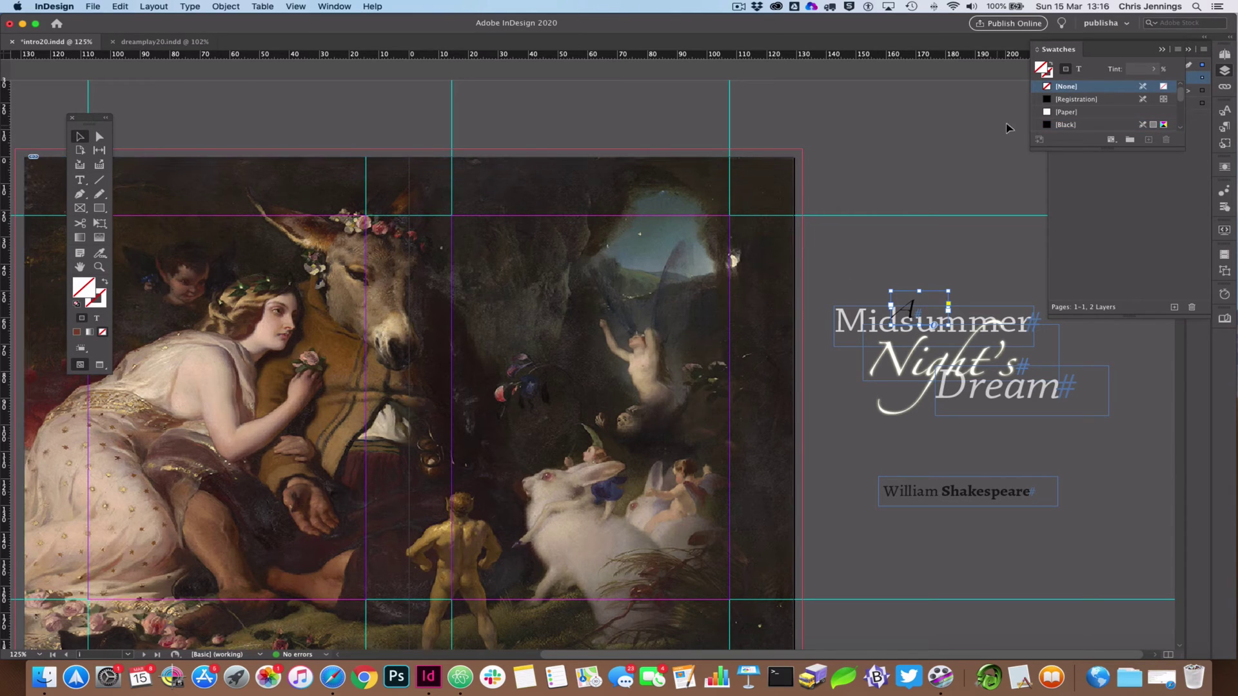
pyautogui.click(1061, 112)
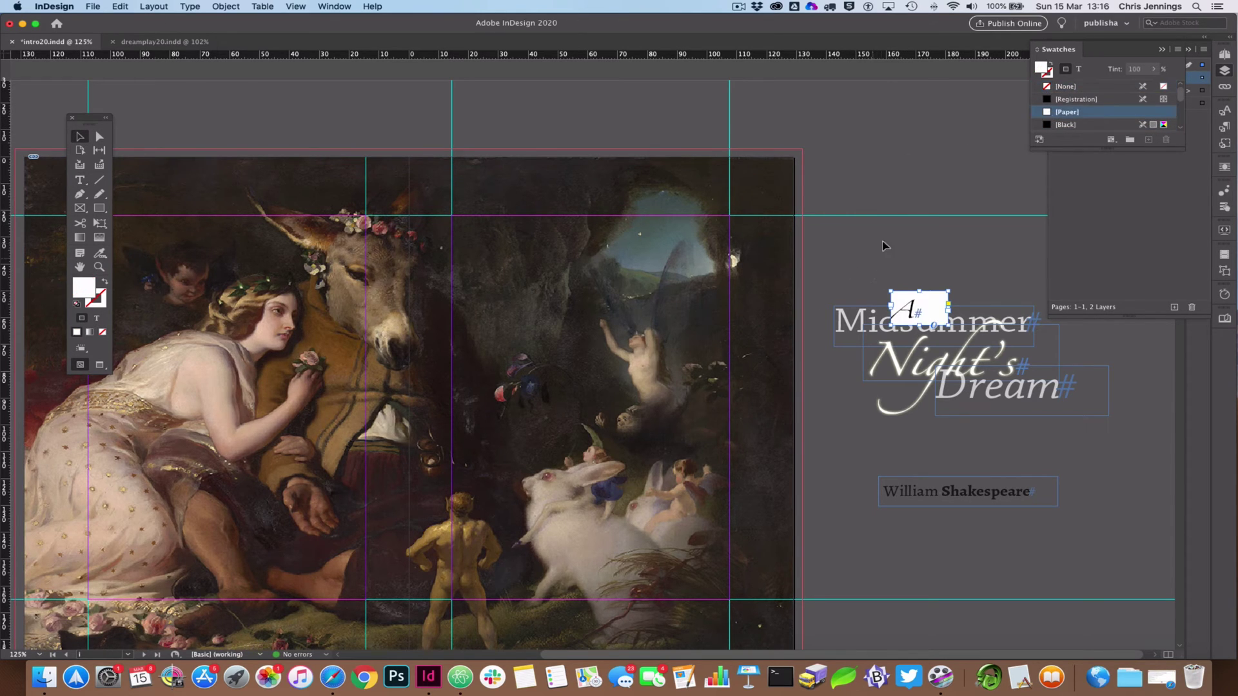
pyautogui.press('super+z')
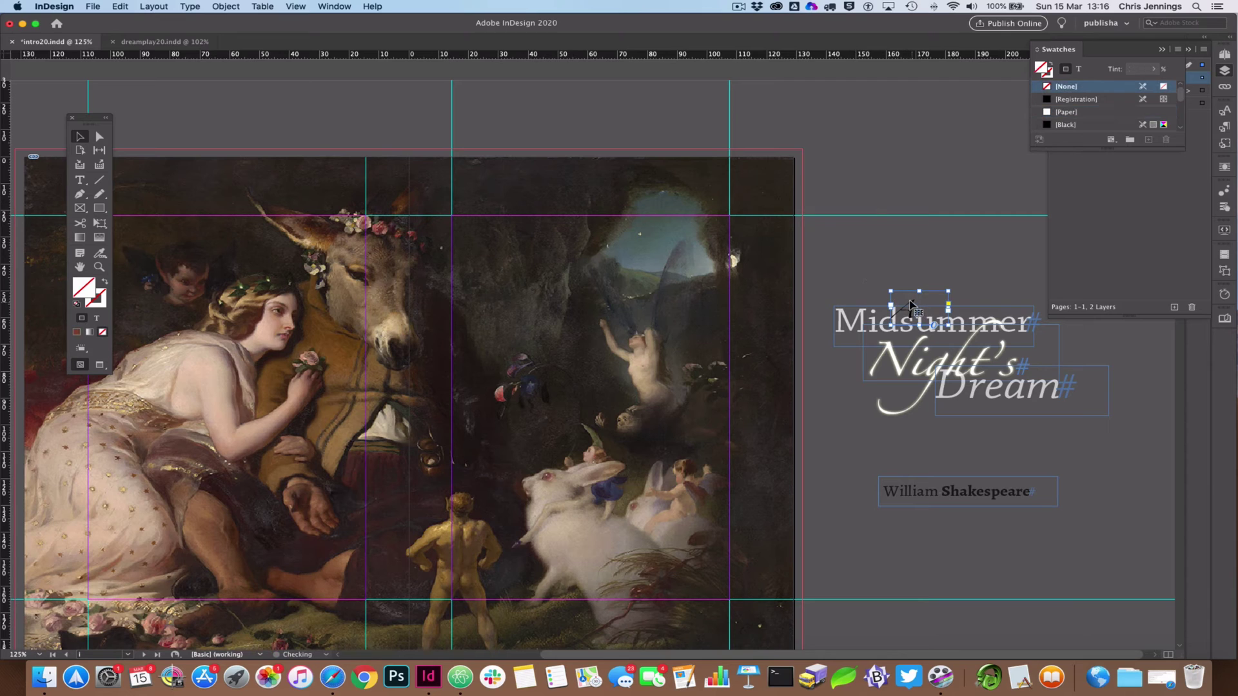
# Colour the title's letter "A" and the "William Shakespeare" line with the [Paper] swatch
pyautogui.doubleClick(912, 302)
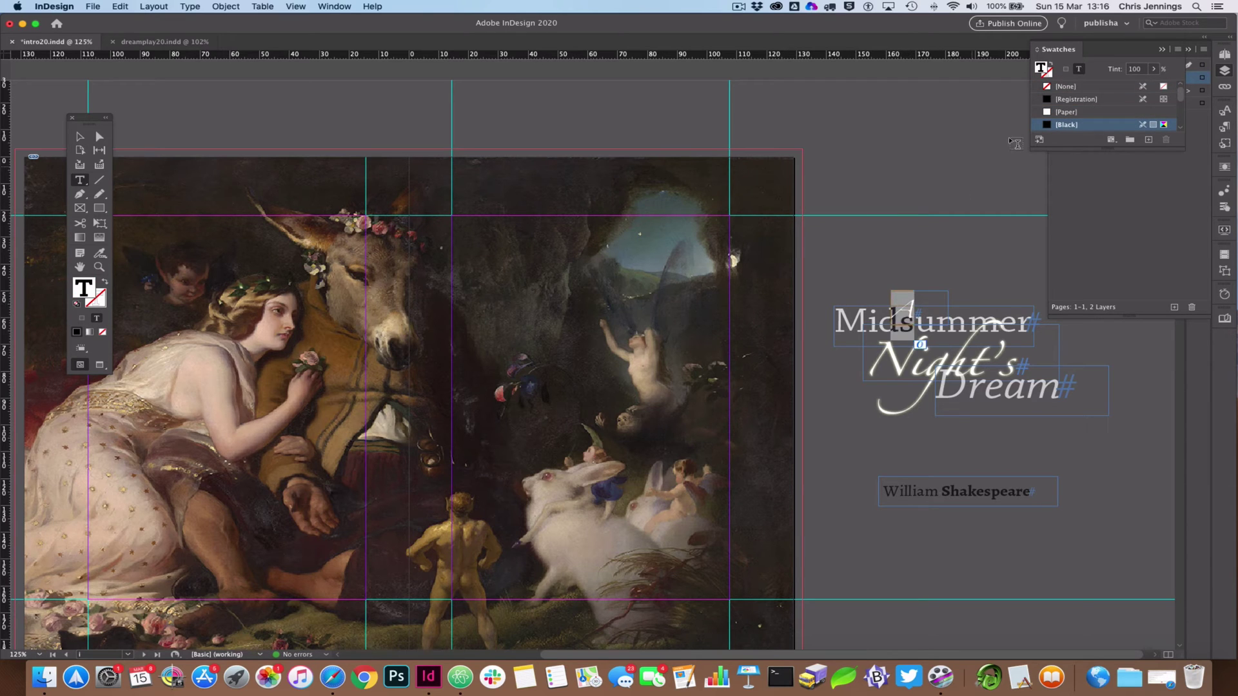
pyautogui.click(1052, 114)
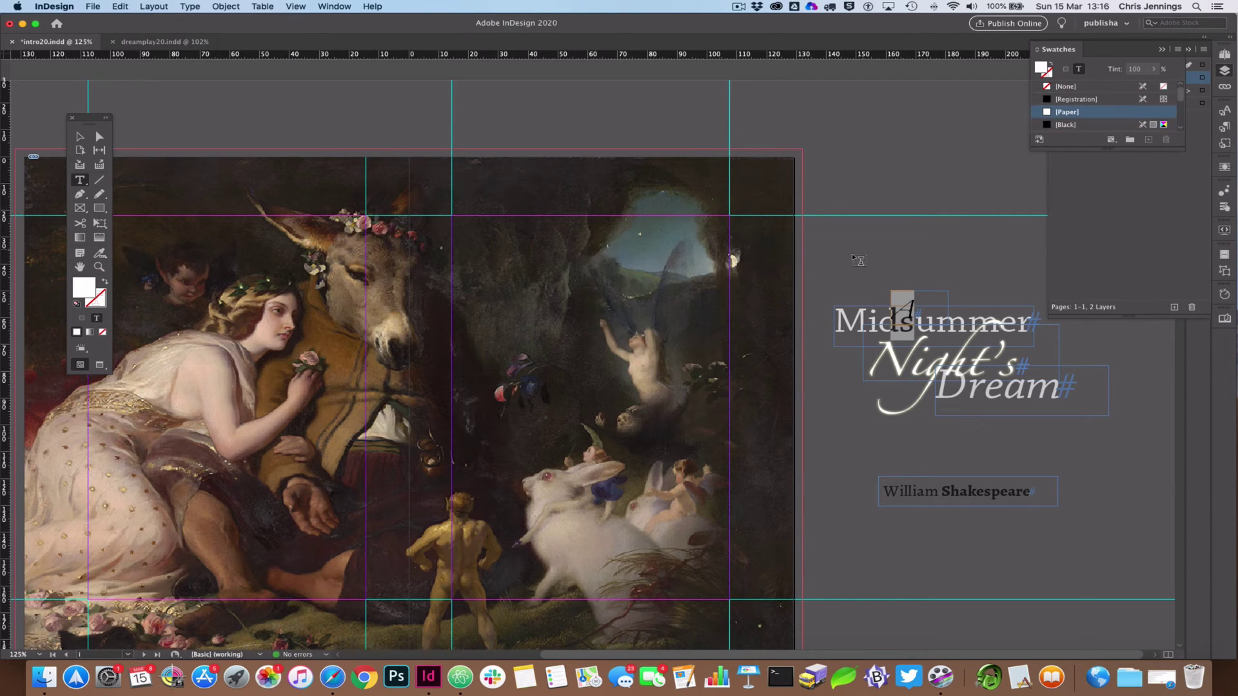
pyautogui.moveTo(888, 492); pyautogui.dragTo(1043, 484)
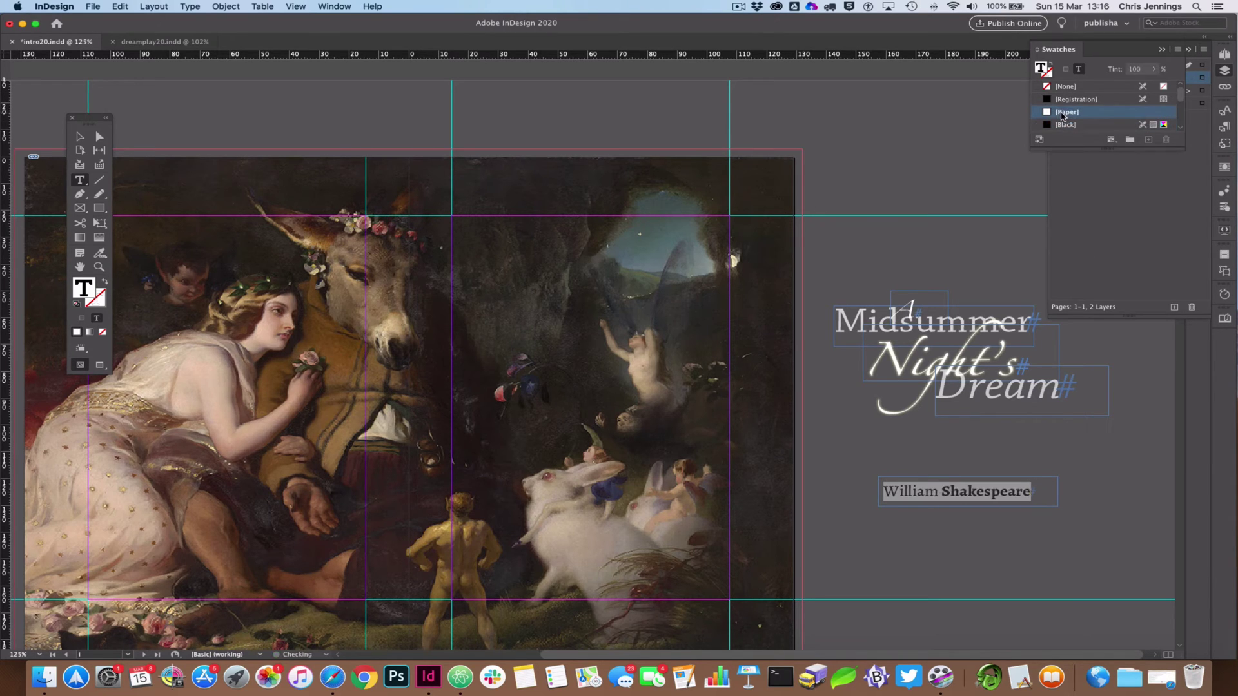
pyautogui.click(1063, 113)
# Move the title group from the pasteboard onto the painting and scale it up, text included, so it straddles both pages
pyautogui.click(70, 138)
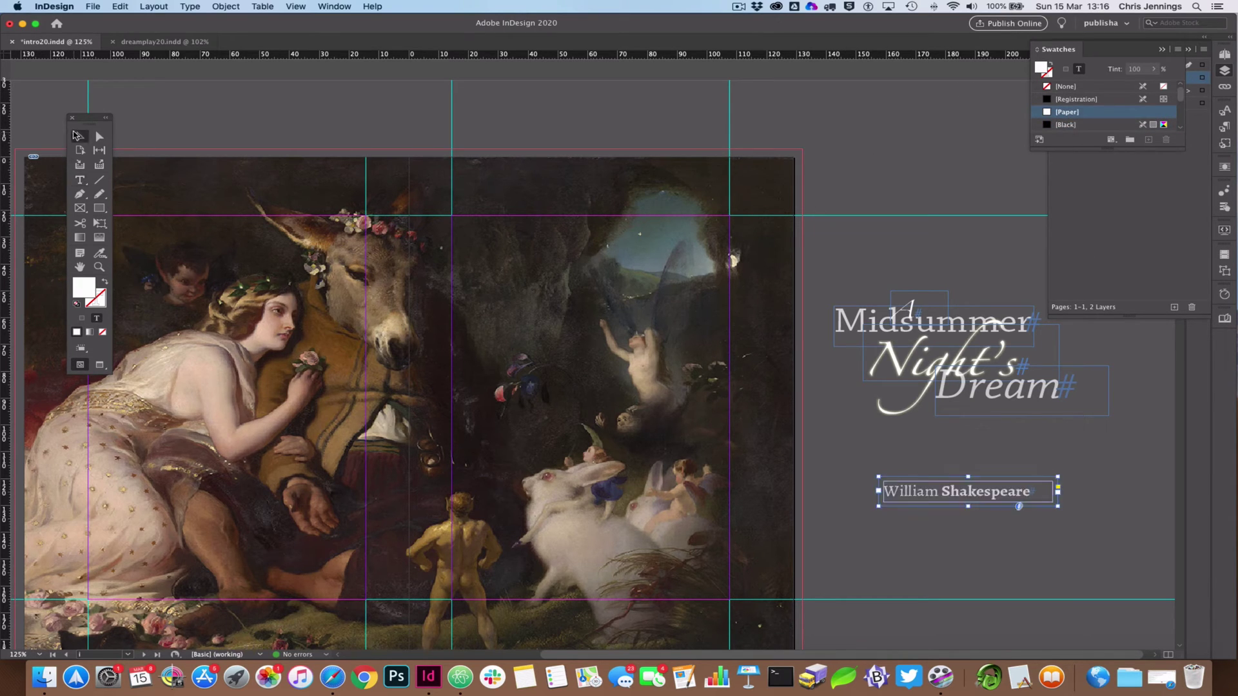
pyautogui.moveTo(934, 213)
pyautogui.mouseDown()
pyautogui.moveTo(944, 414)
pyautogui.moveTo(932, 387)
pyautogui.moveTo(608, 366)
pyautogui.moveTo(539, 347)
pyautogui.mouseUp()
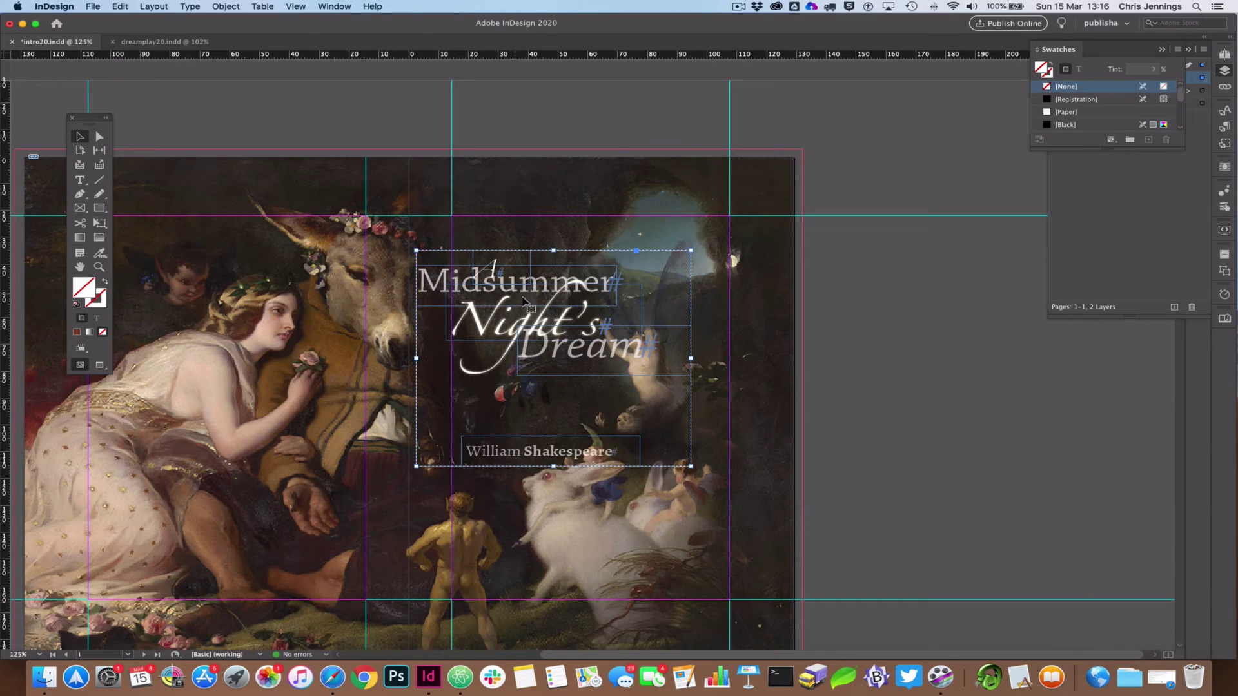
pyautogui.moveTo(538, 303); pyautogui.dragTo(552, 303)
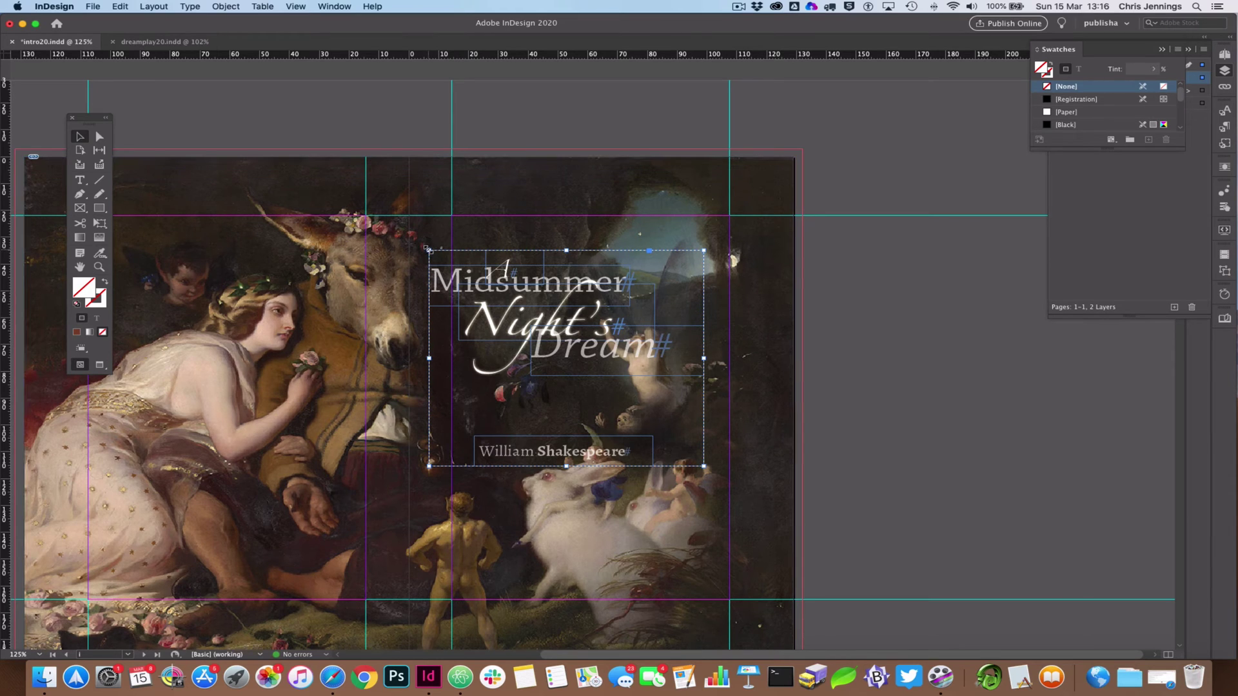
pyautogui.moveTo(428, 250); pyautogui.dragTo(323, 167)
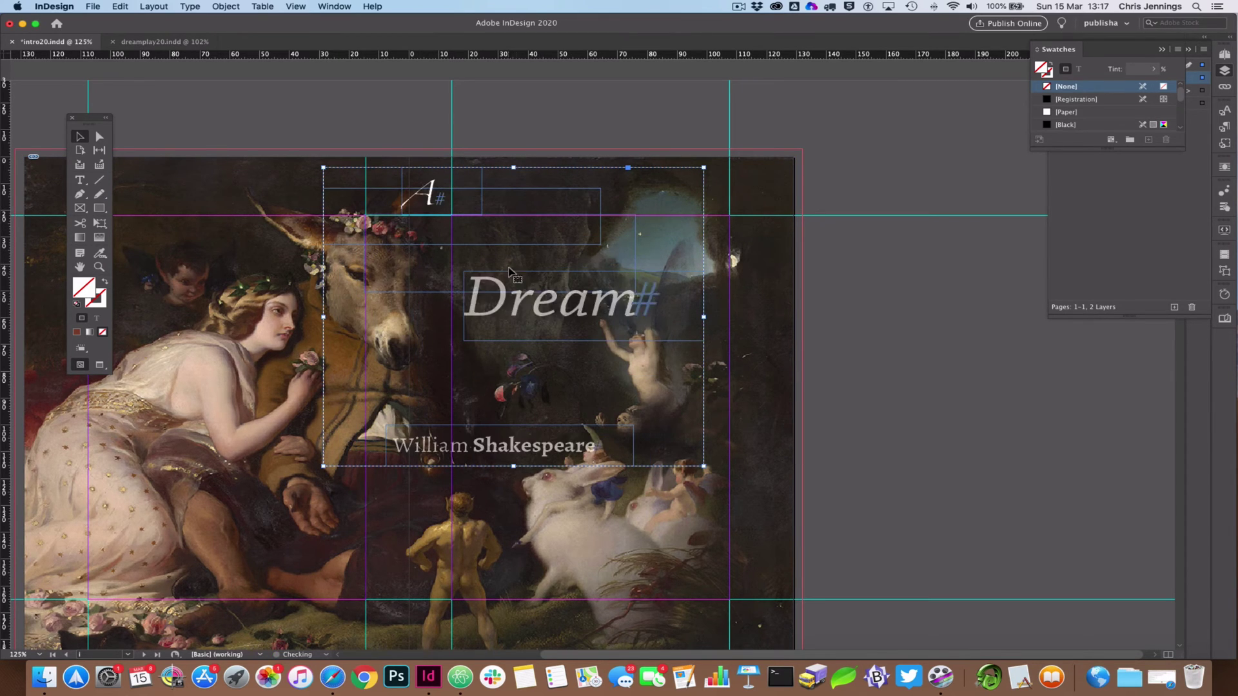
pyautogui.moveTo(517, 296); pyautogui.dragTo(516, 382)
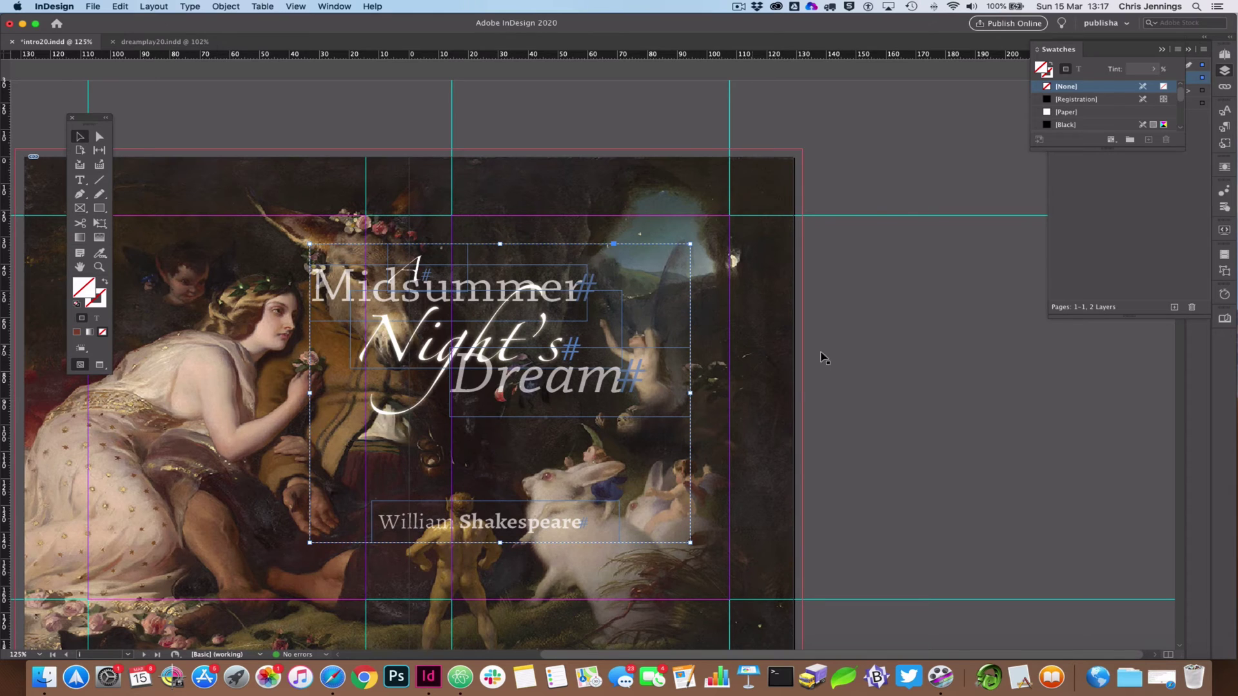
# Move the "William Shakespeare" line to the foot of the right-hand page, below the bottom margin and starting at the inner margin guide
pyautogui.click(243, 274)
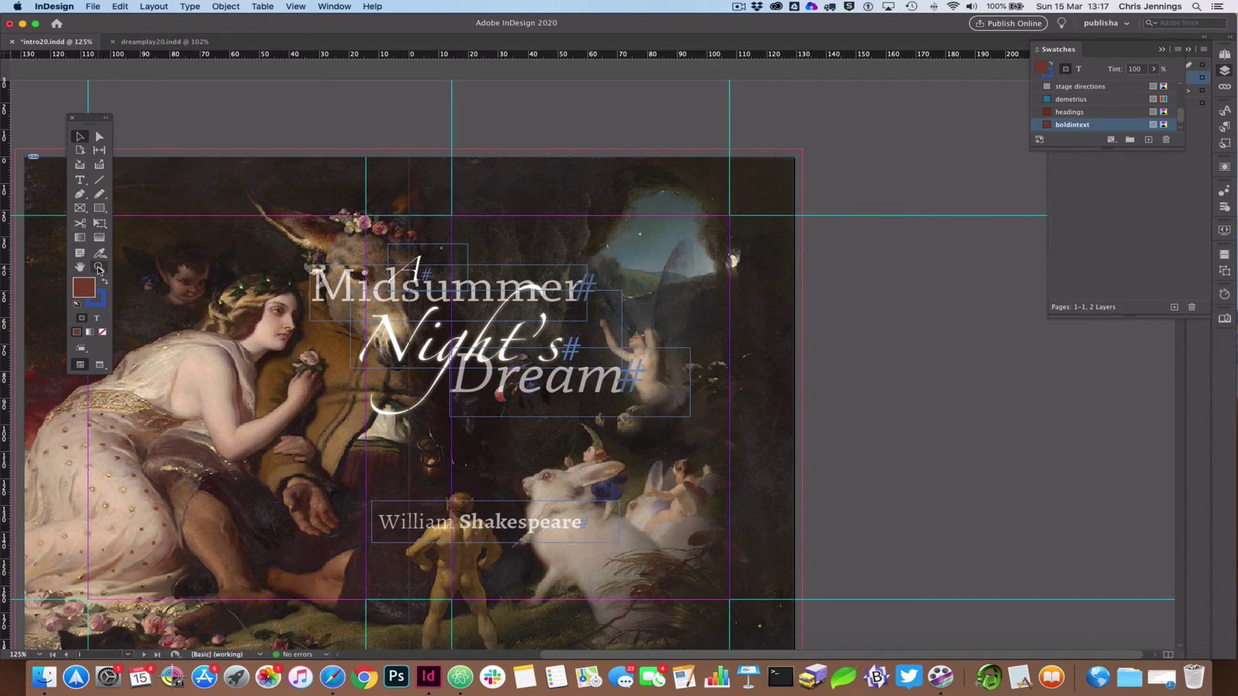
pyautogui.keyDown('alt'); pyautogui.click(391, 321); pyautogui.keyUp('alt')
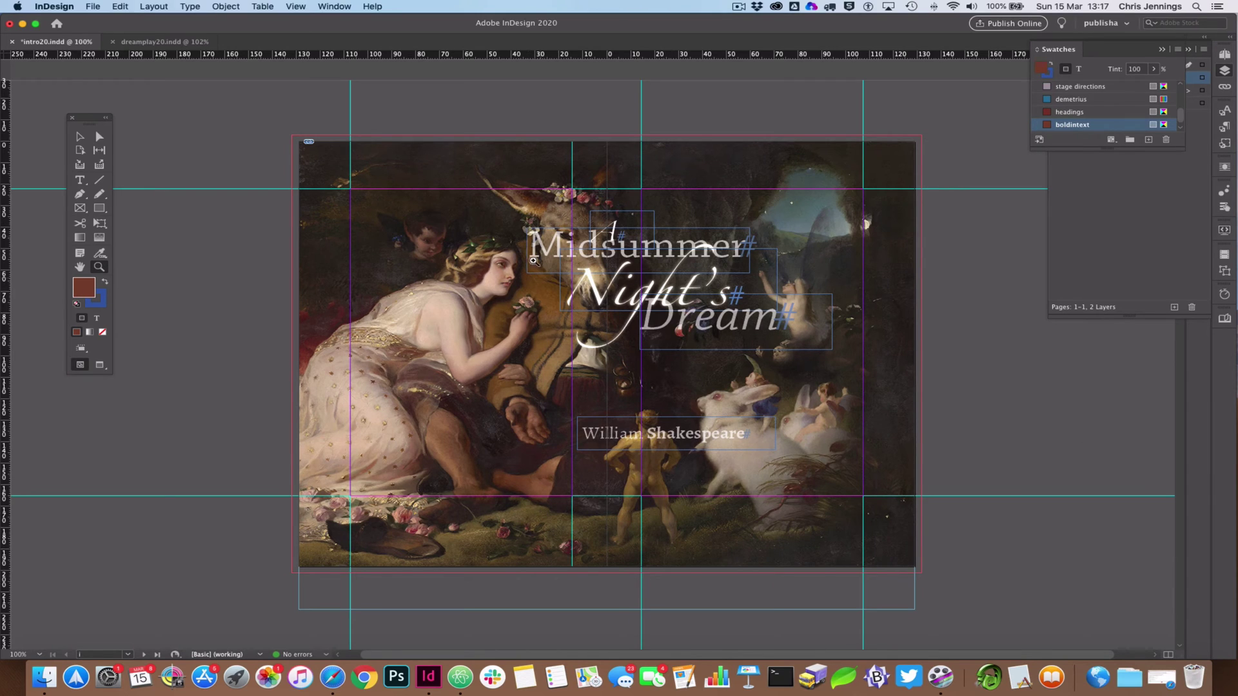
pyautogui.click(80, 137)
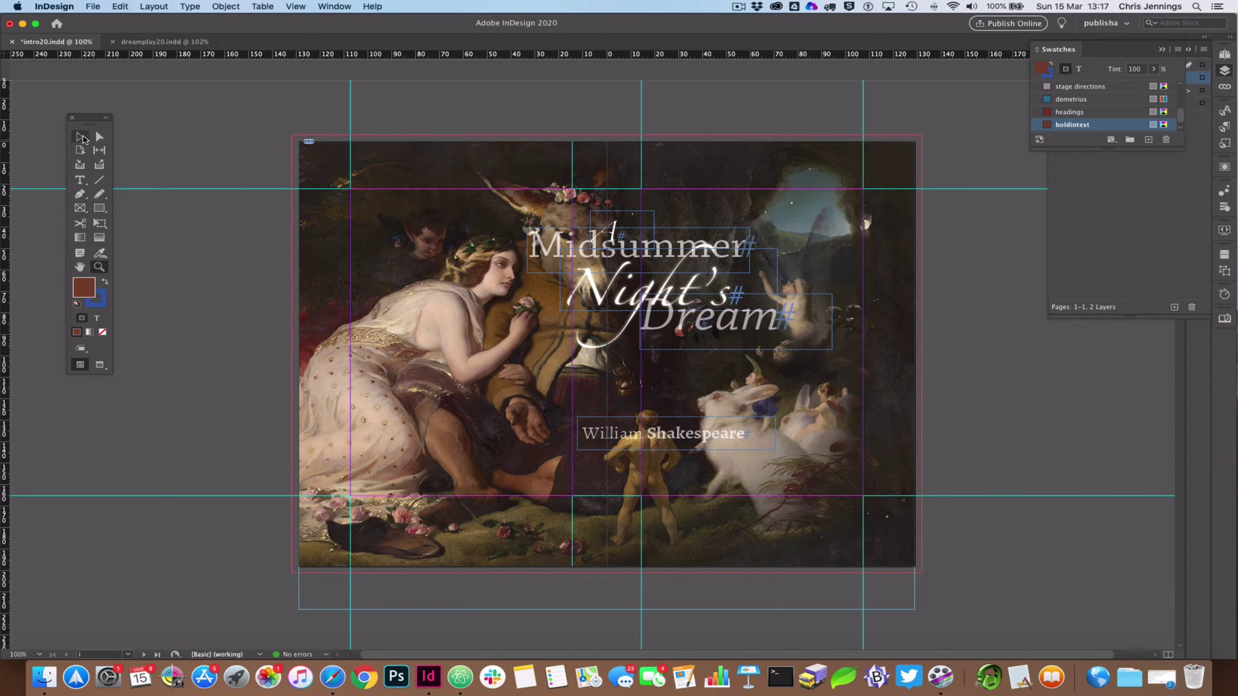
pyautogui.click(654, 433)
pyautogui.moveTo(654, 434); pyautogui.dragTo(710, 543)
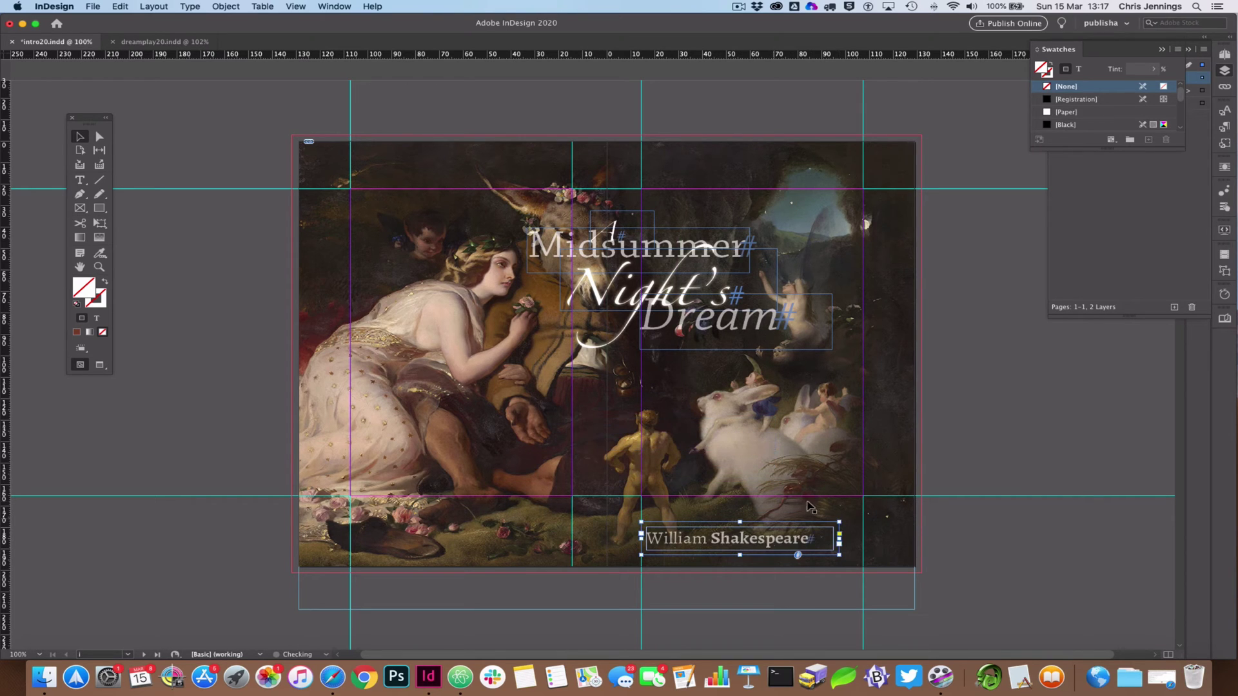
pyautogui.click(973, 430)
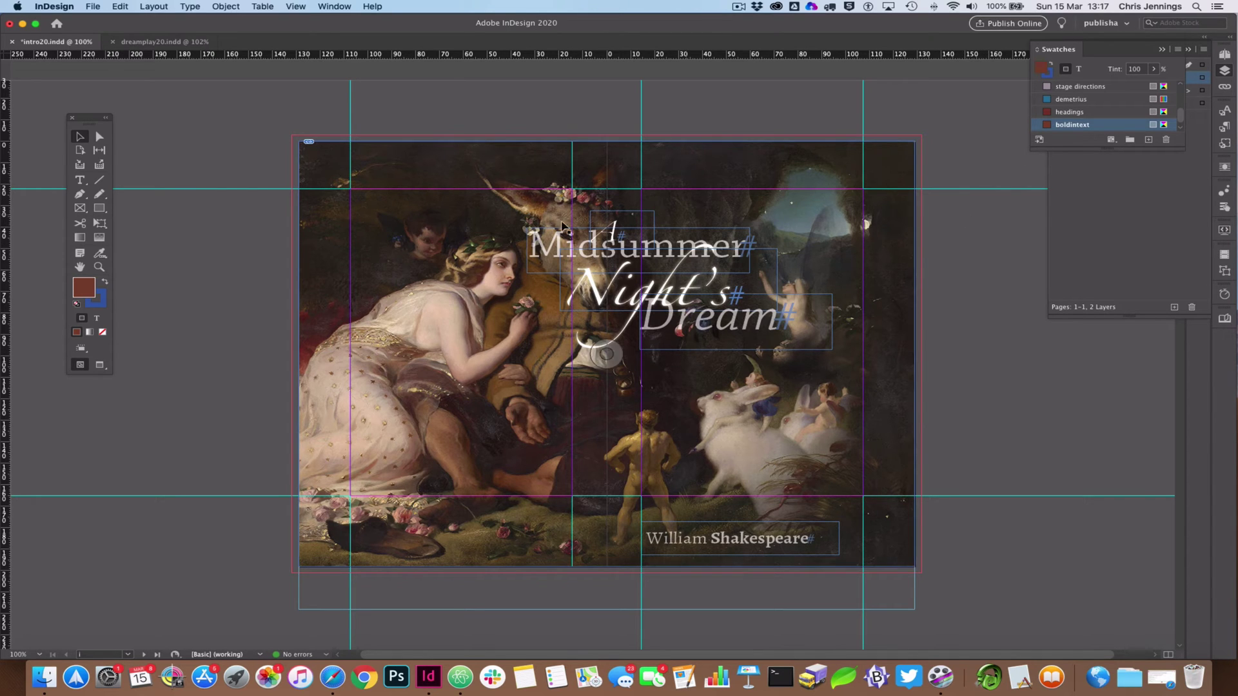
# Review the copyright and portrait pages on the second spread, including their header and footer items
pyautogui.scroll(-5, 545, 216)
pyautogui.scroll(-15, 540, 210)
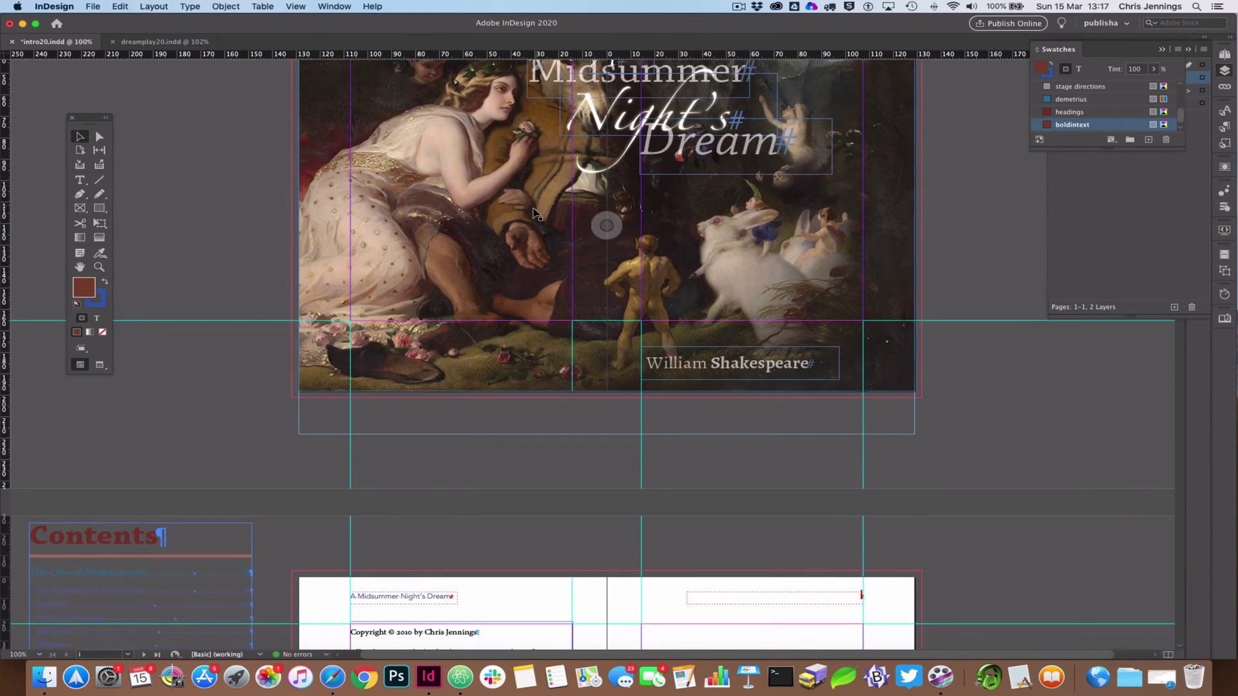
pyautogui.scroll(-1, 530, 211)
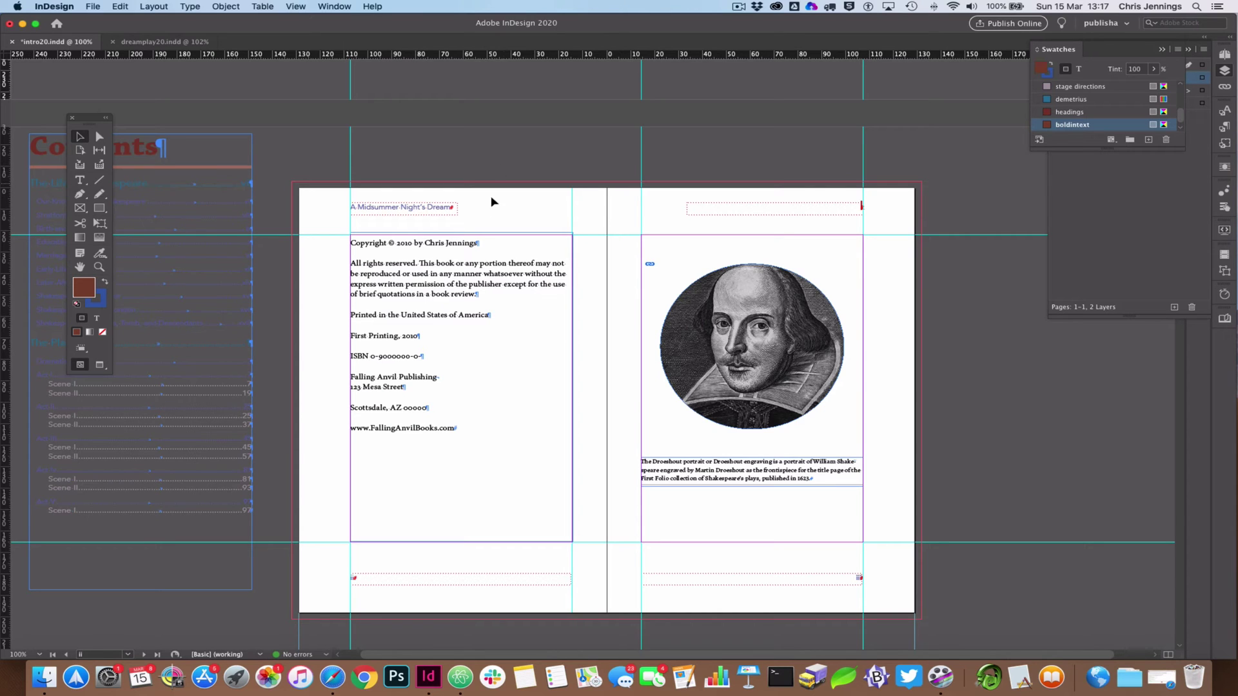
pyautogui.scroll(-2, 465, 303)
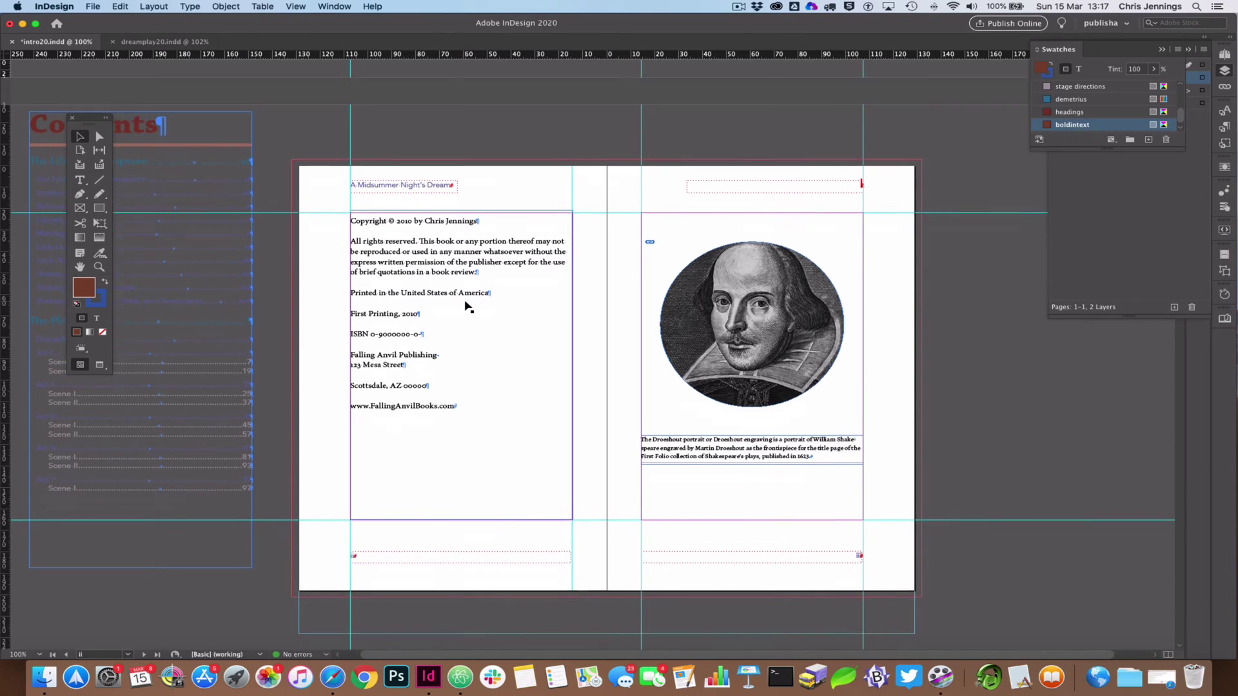
# Examine the spread where "The Life of Shakespeare" begins and how its text continues onto the following spread
pyautogui.scroll(-10, 465, 303)
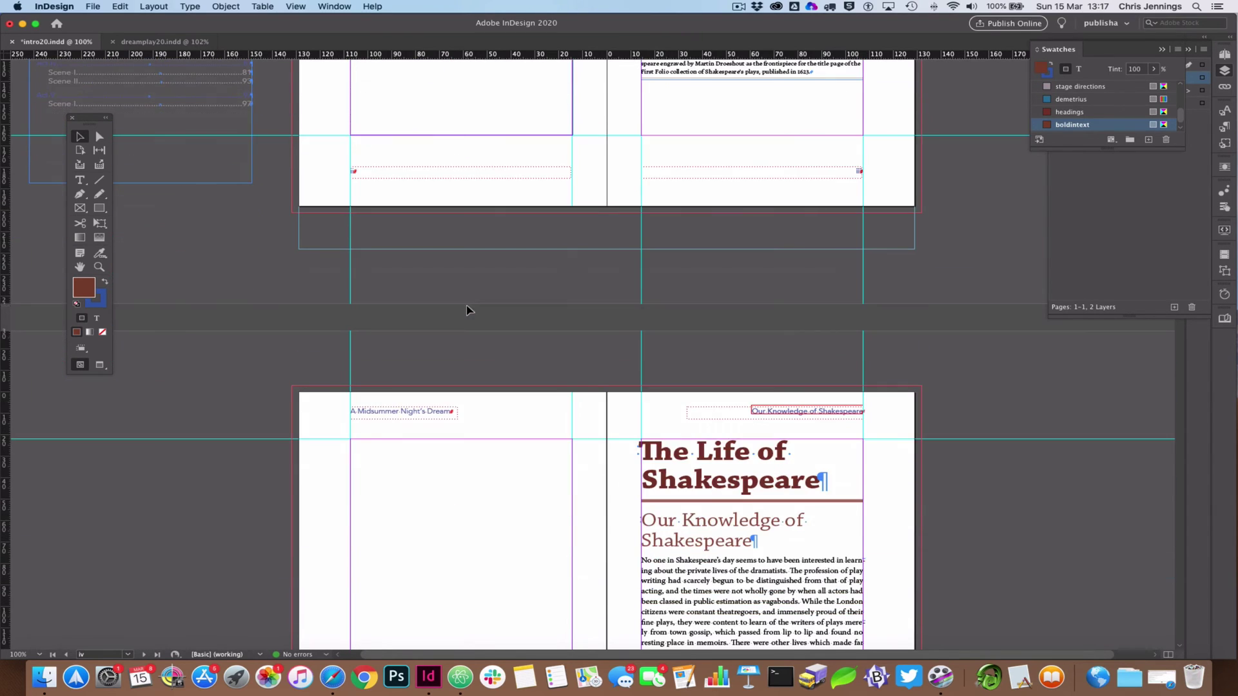
pyautogui.scroll(-5, 469, 311)
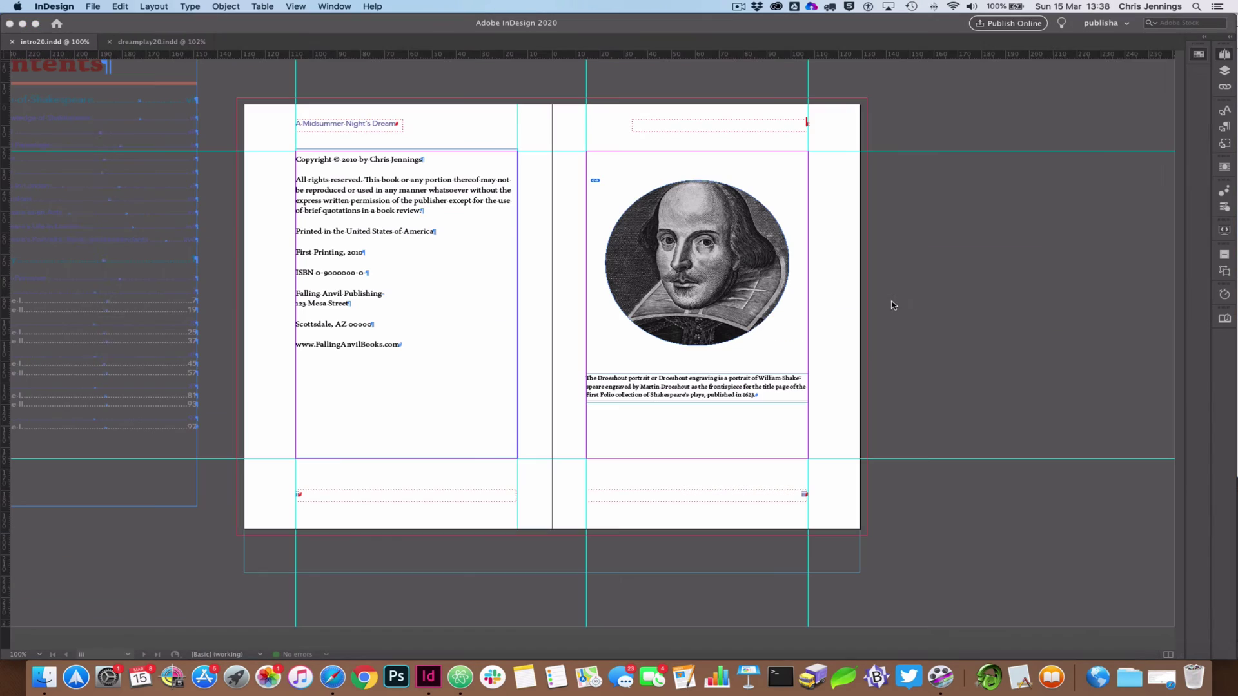
pyautogui.click(893, 305)
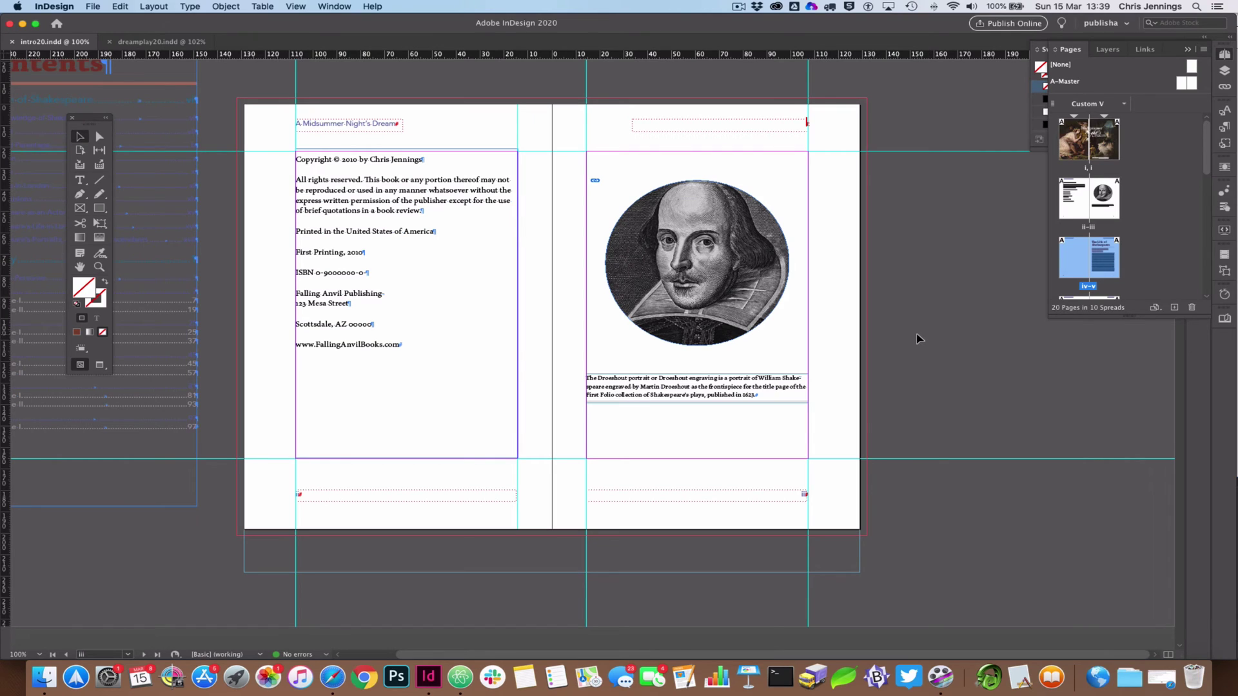
pyautogui.scroll(-10, 919, 335)
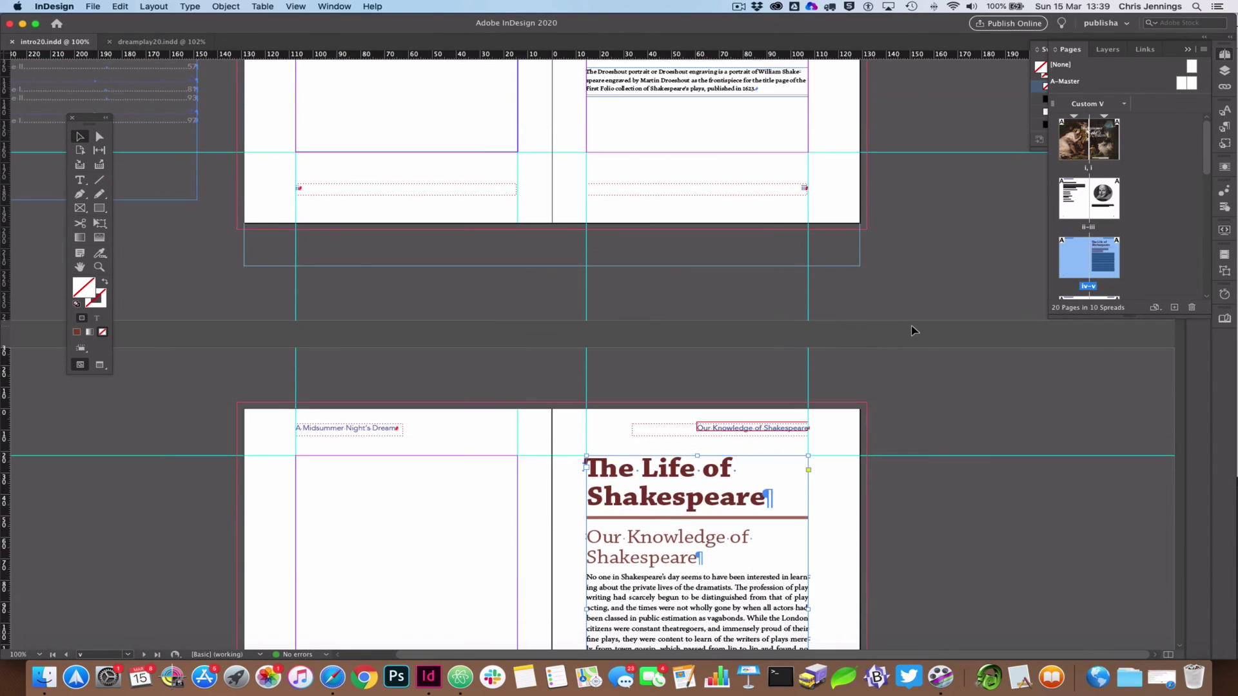
pyautogui.scroll(-5, 915, 332)
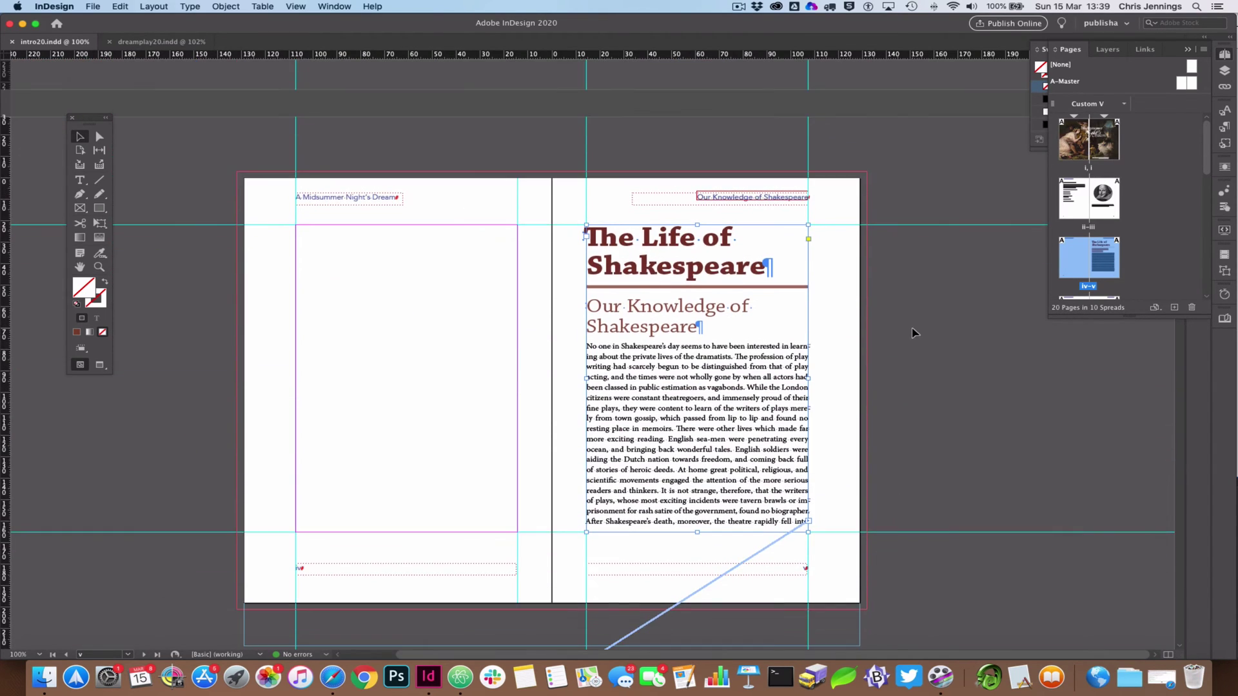
pyautogui.scroll(-1, 917, 336)
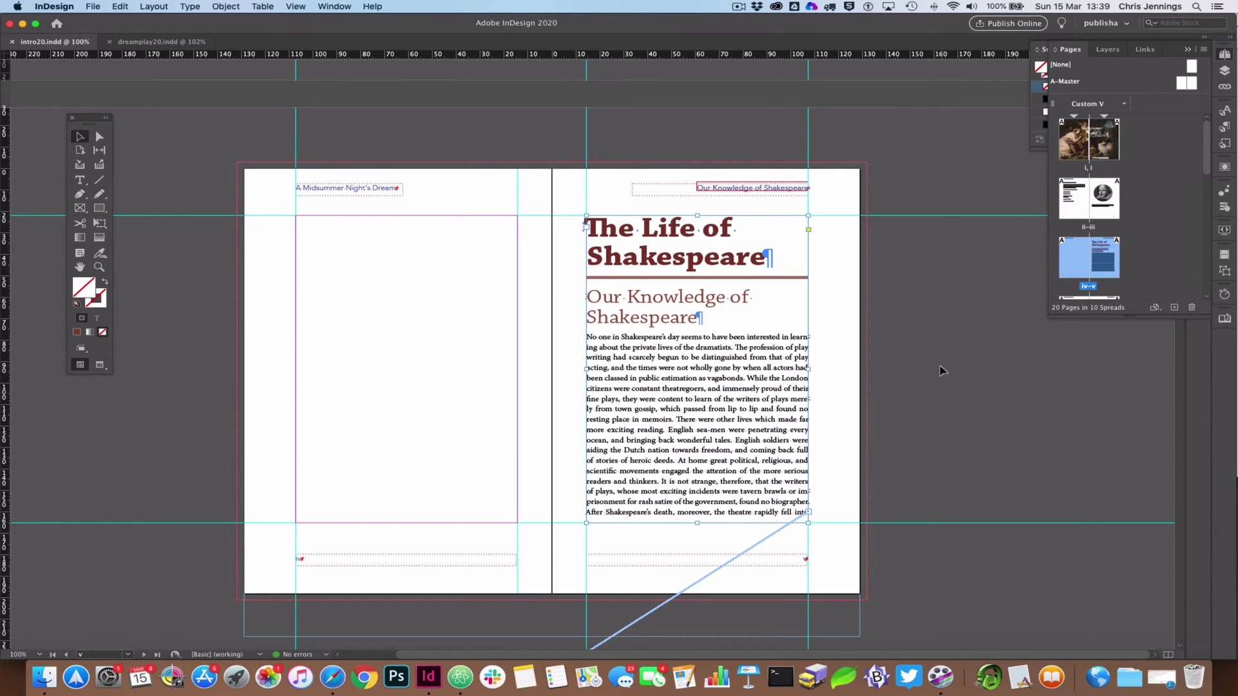
pyautogui.scroll(-1, 962, 388)
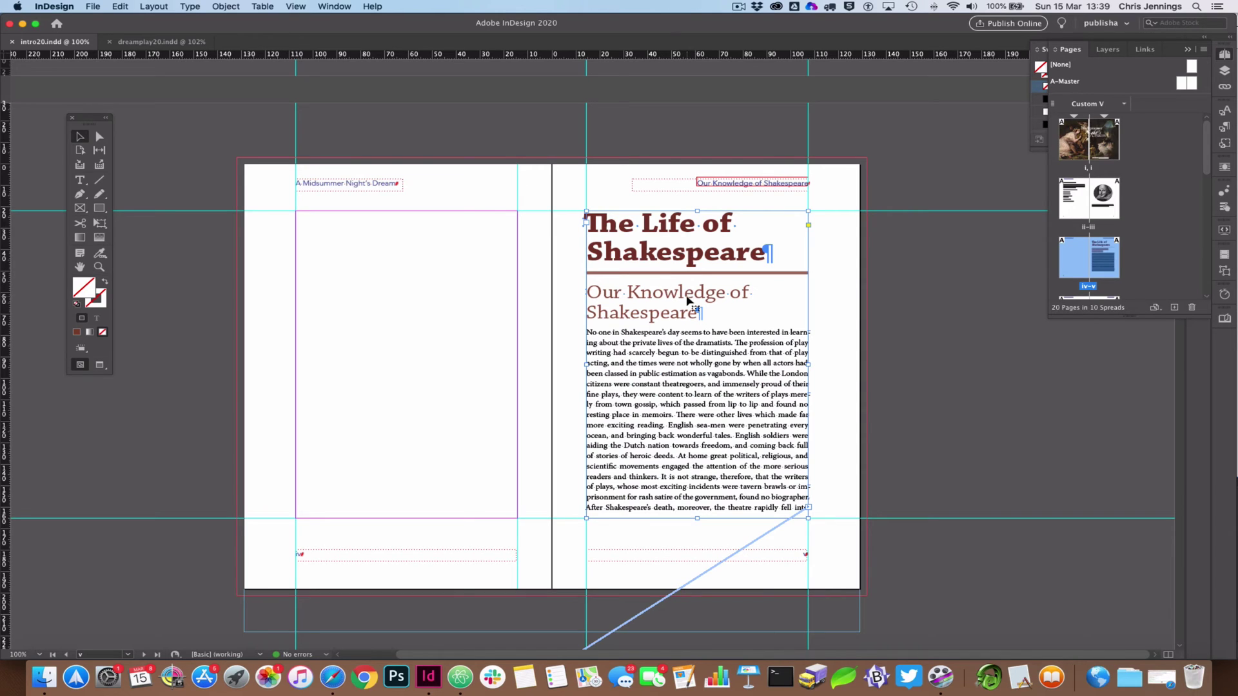
pyautogui.scroll(-1, 734, 374)
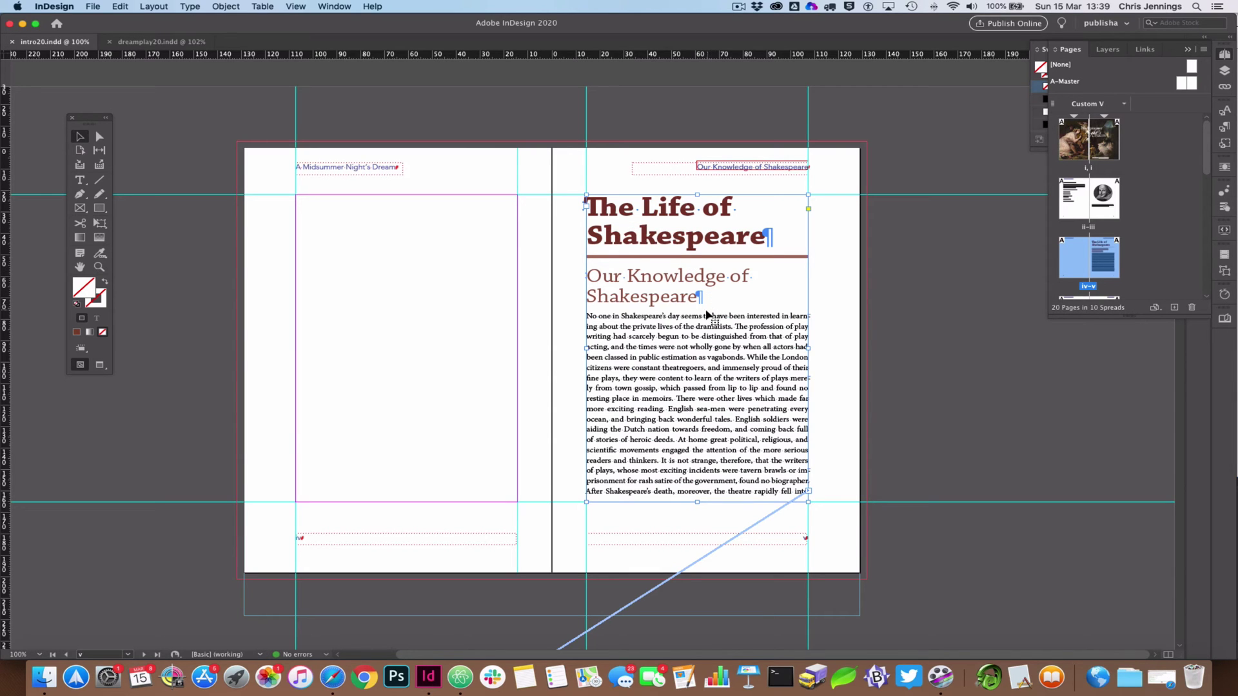
pyautogui.scroll(-9, 708, 316)
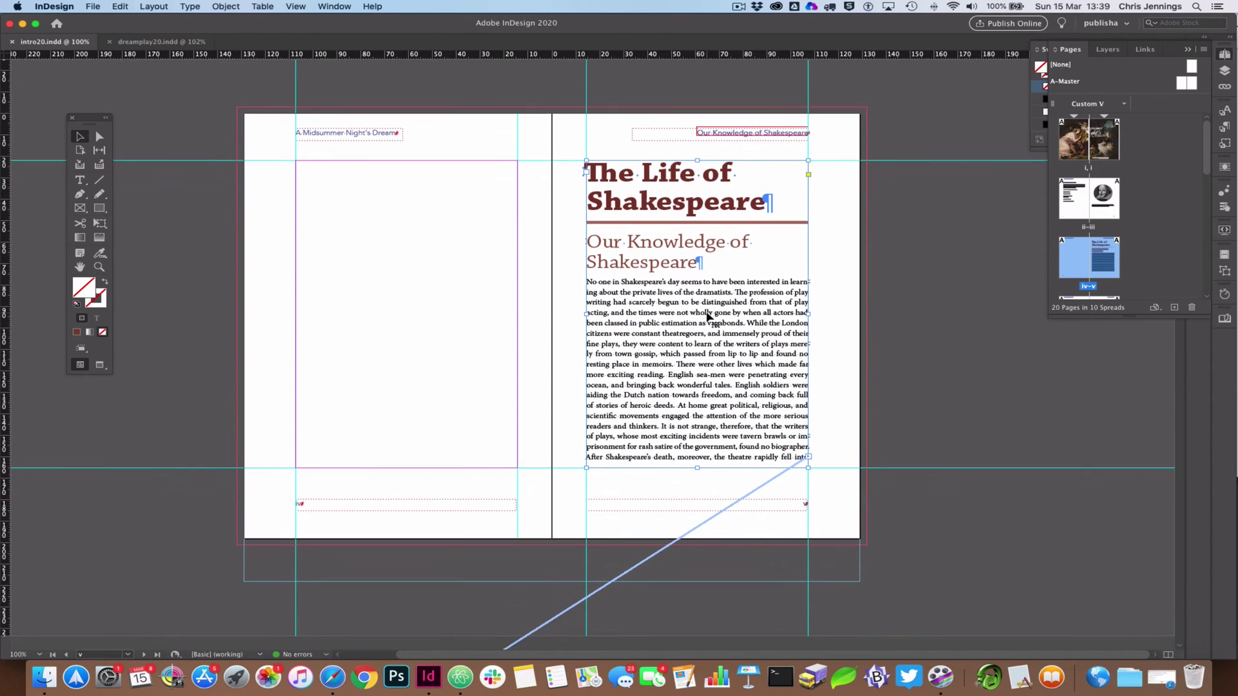
pyautogui.scroll(-15, 710, 314)
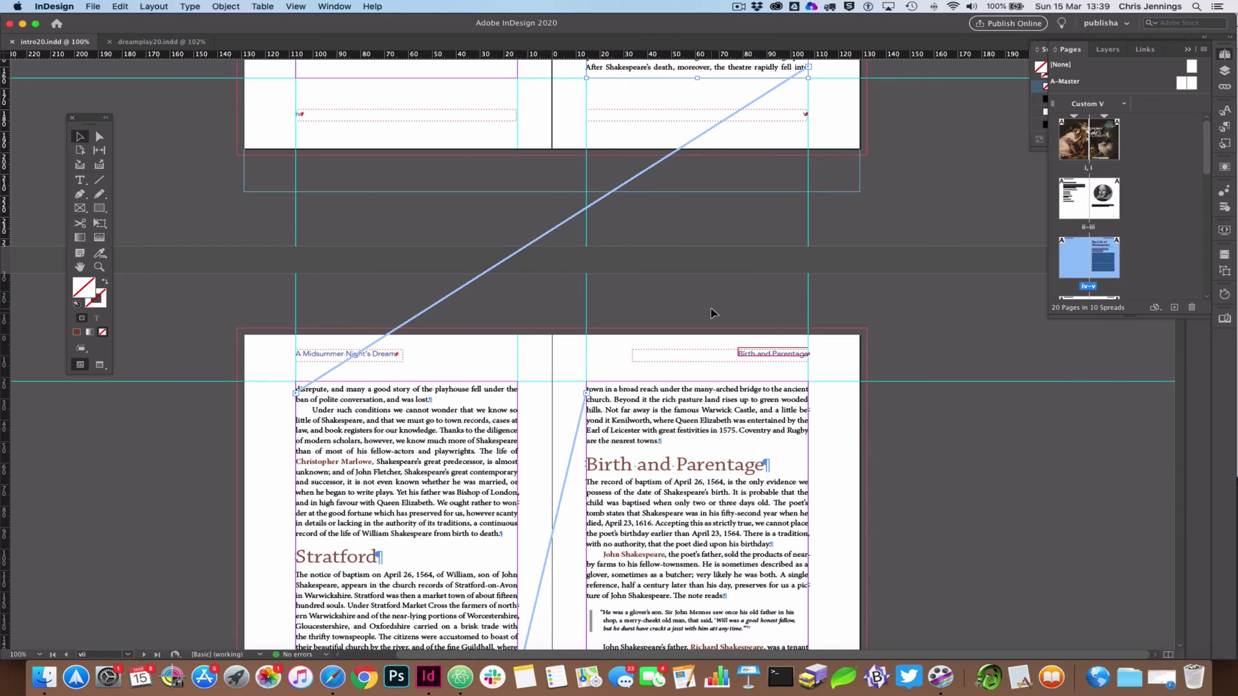
# Delete the opening "The Life of Shakespeare" text frame from the iv–v spread and check the text flow on the following spread
pyautogui.scroll(16, 714, 312)
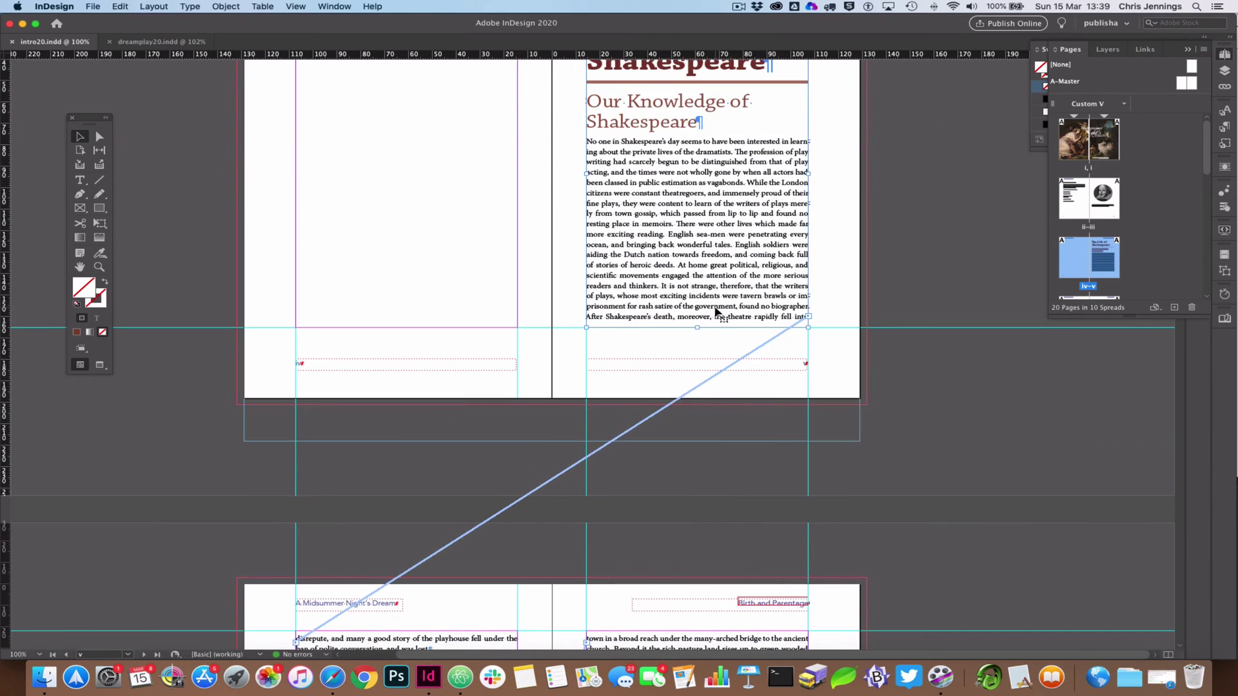
pyautogui.scroll(6, 716, 312)
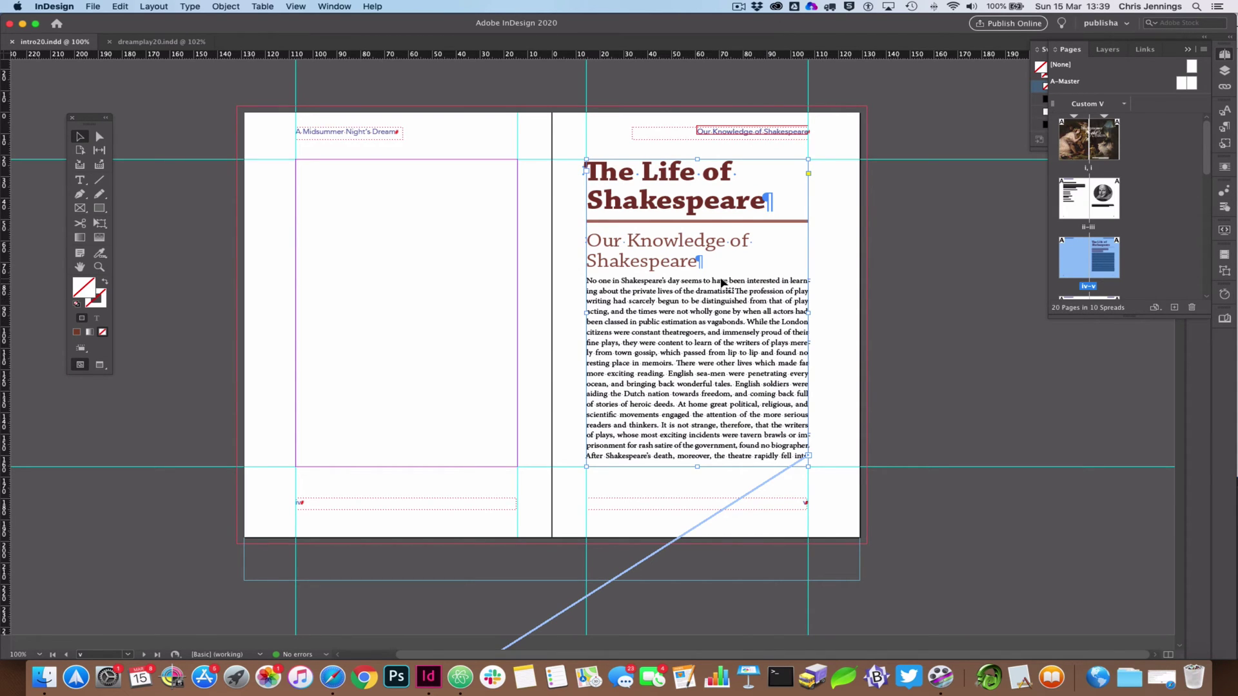
pyautogui.press('Delete')
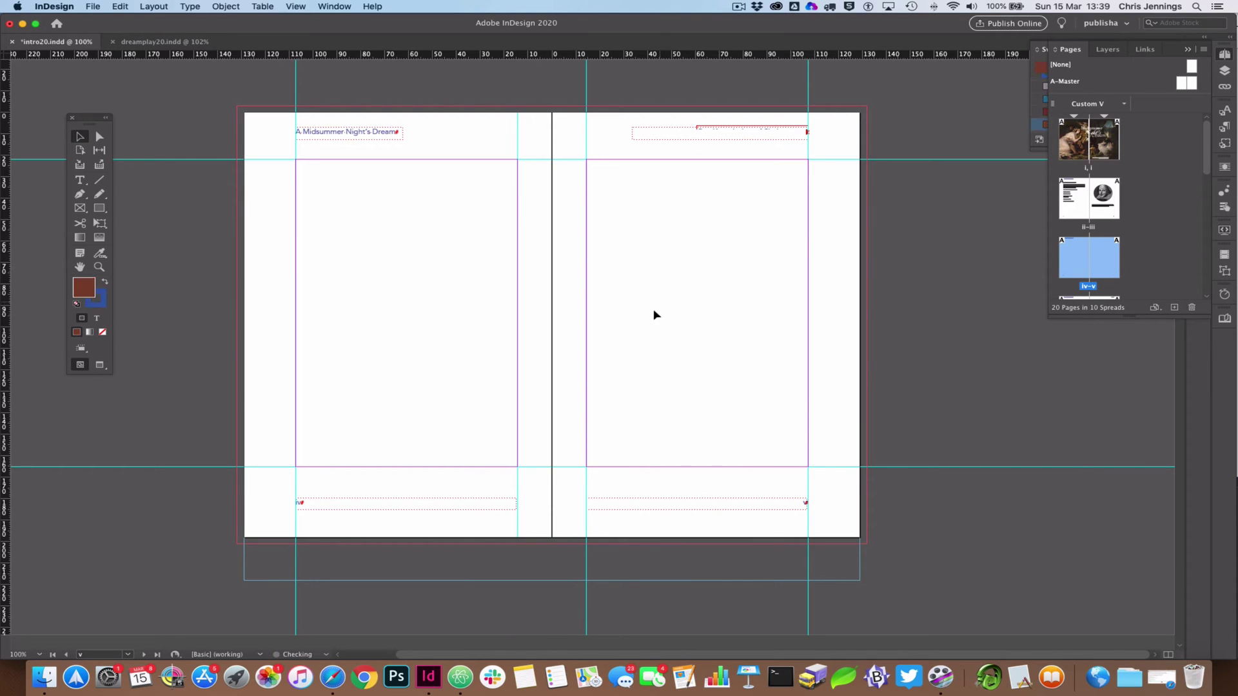
pyautogui.scroll(-10, 653, 321)
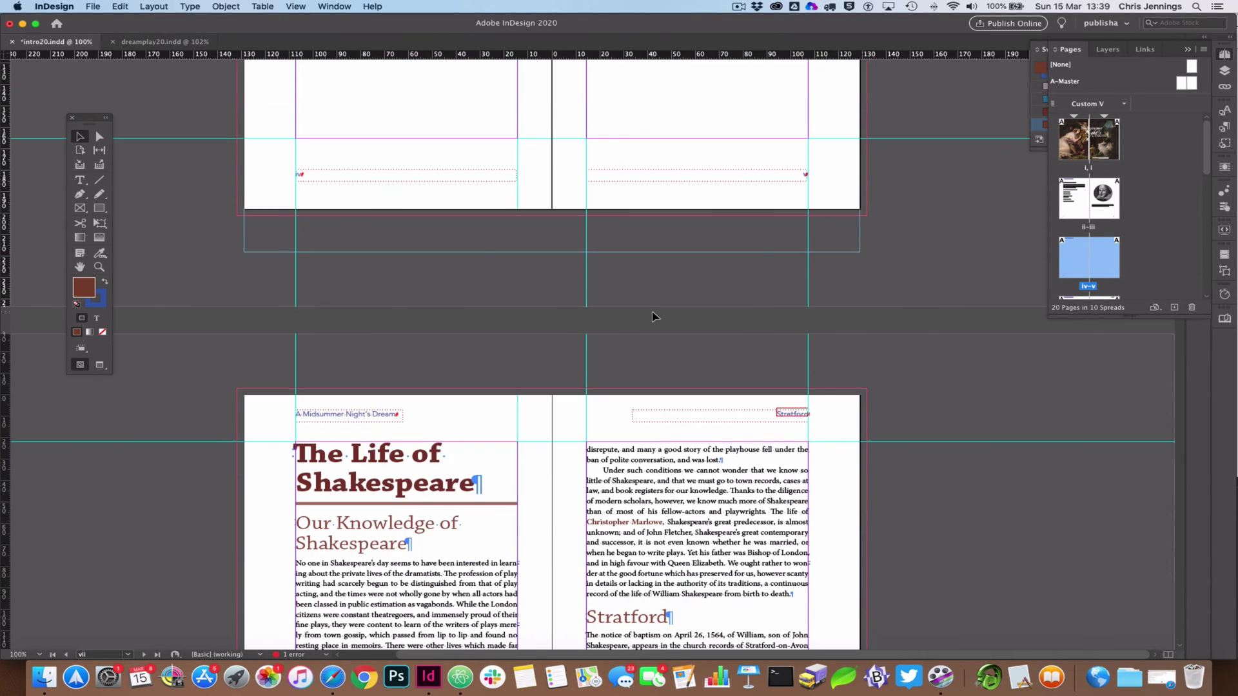
pyautogui.scroll(-3, 653, 316)
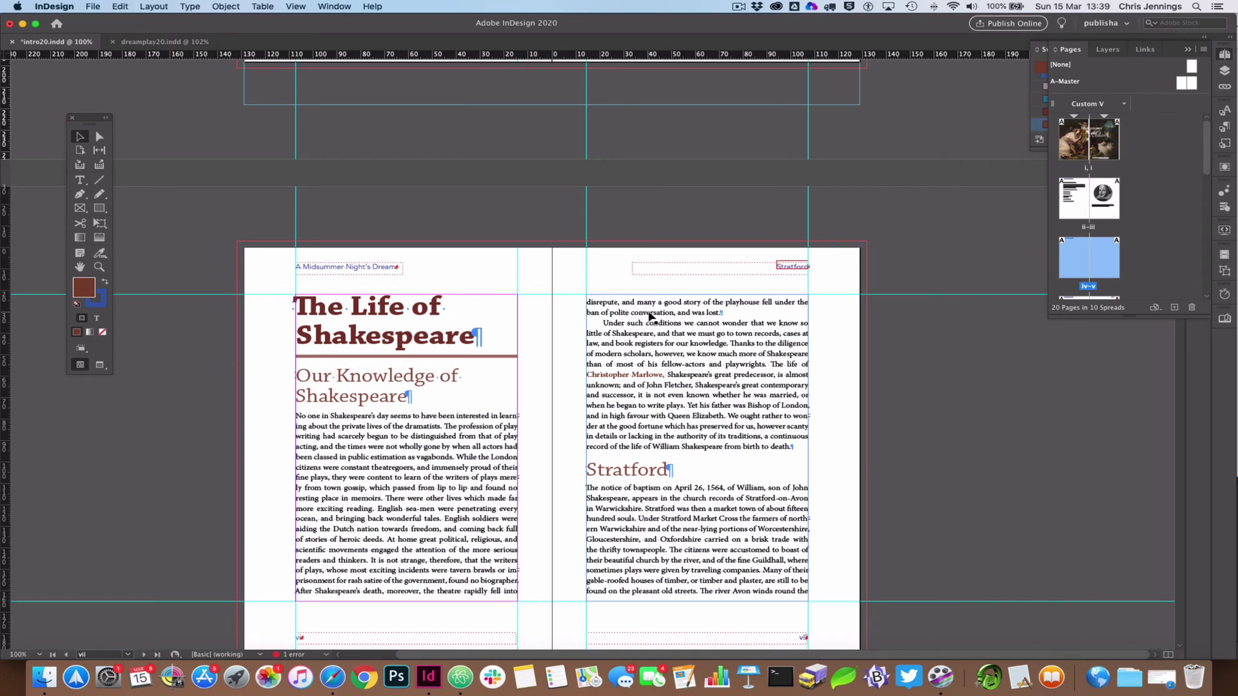
pyautogui.scroll(11, 647, 314)
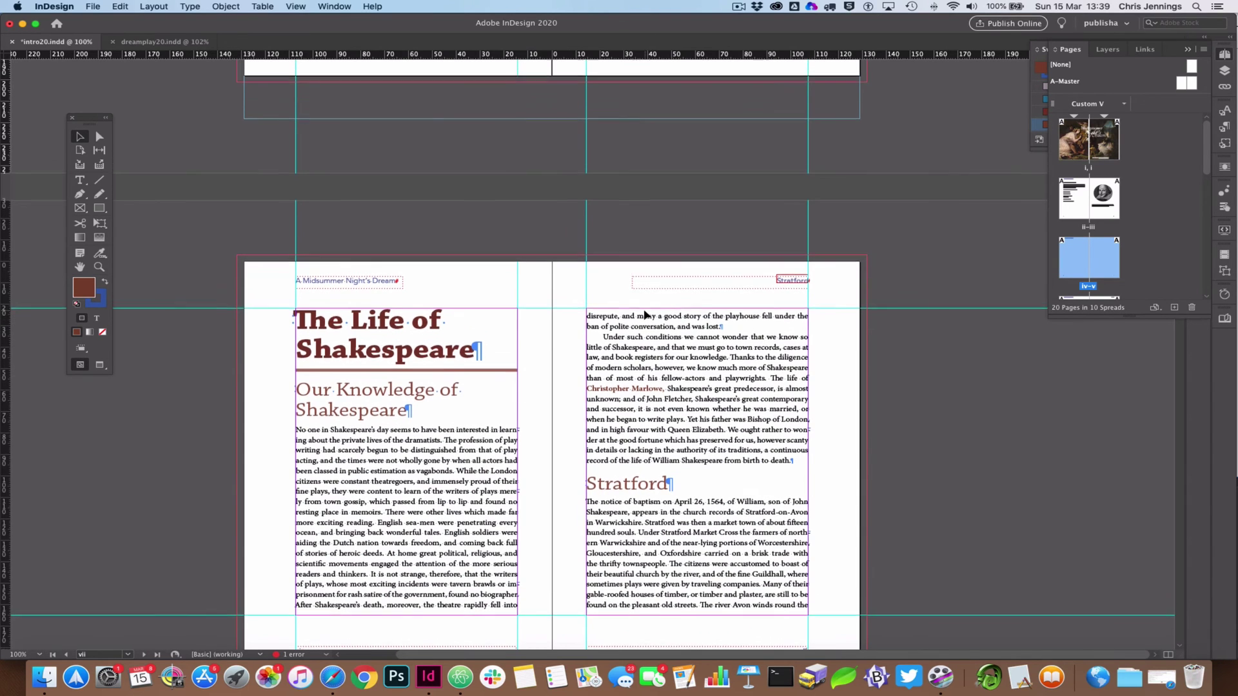
pyautogui.scroll(3, 647, 310)
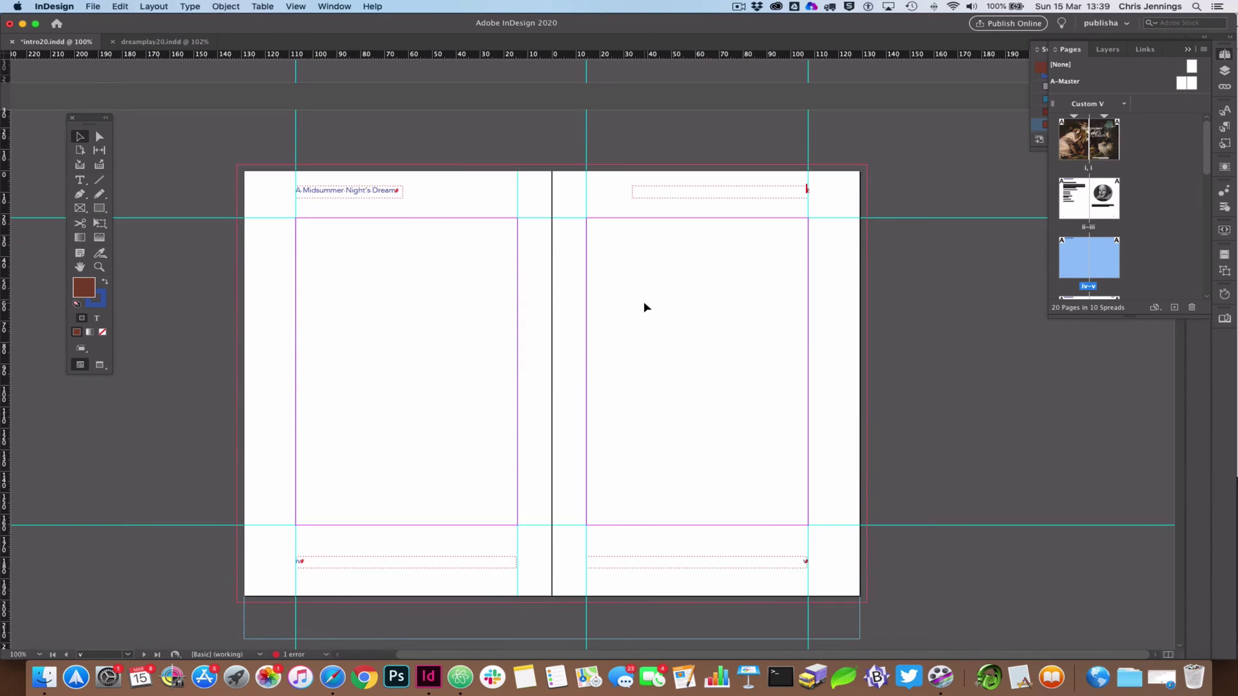
# Choose shakespearehome.psd from the Links folder to place on the empty iv–v spread, with its import options shown
pyautogui.scroll(-1, 575, 284)
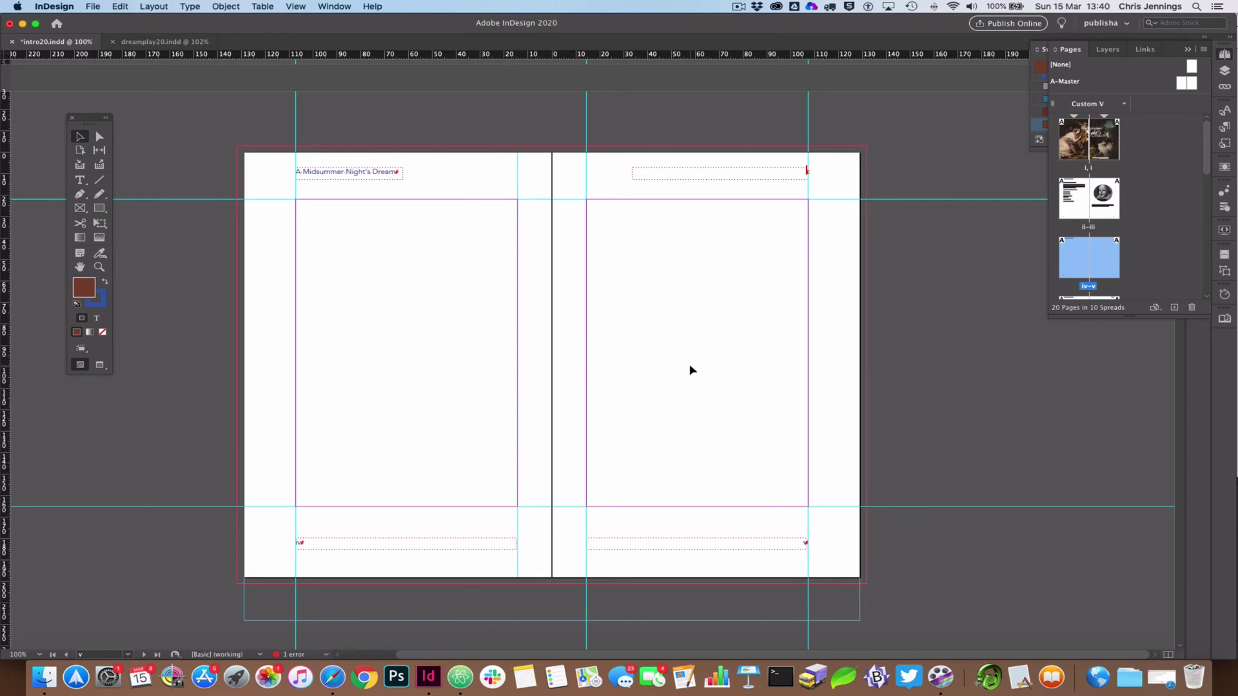
pyautogui.scroll(-7, 691, 370)
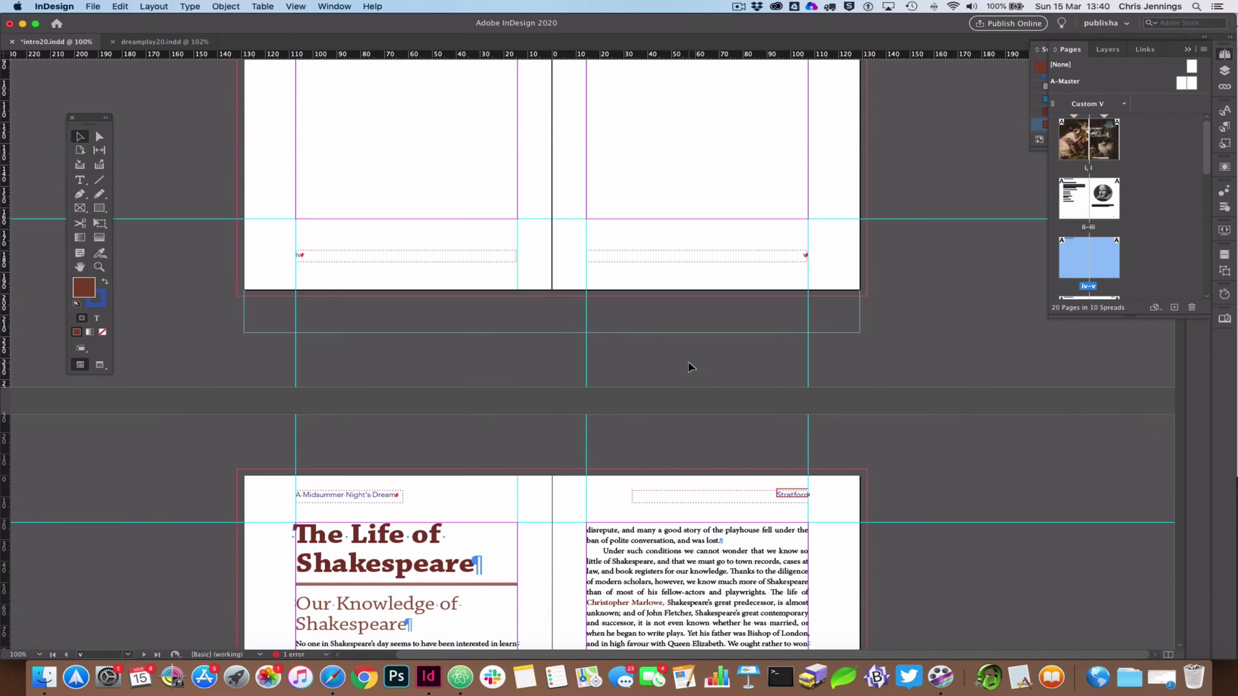
pyautogui.scroll(6, 689, 367)
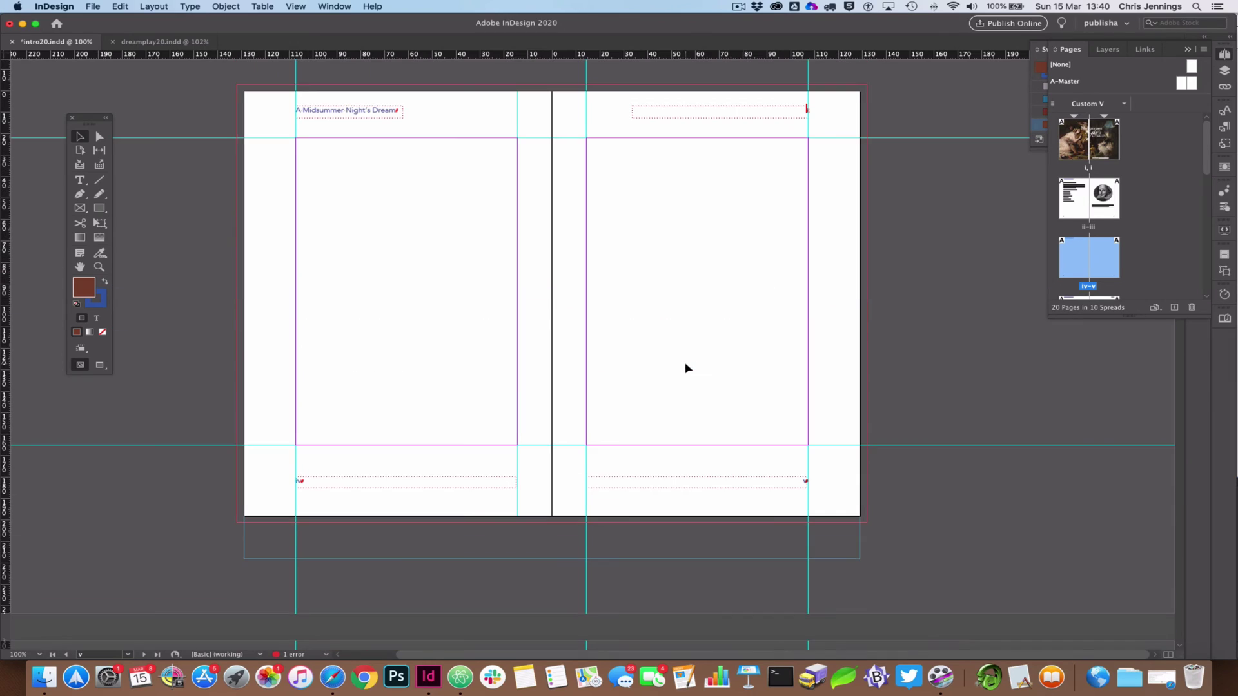
pyautogui.scroll(1, 685, 367)
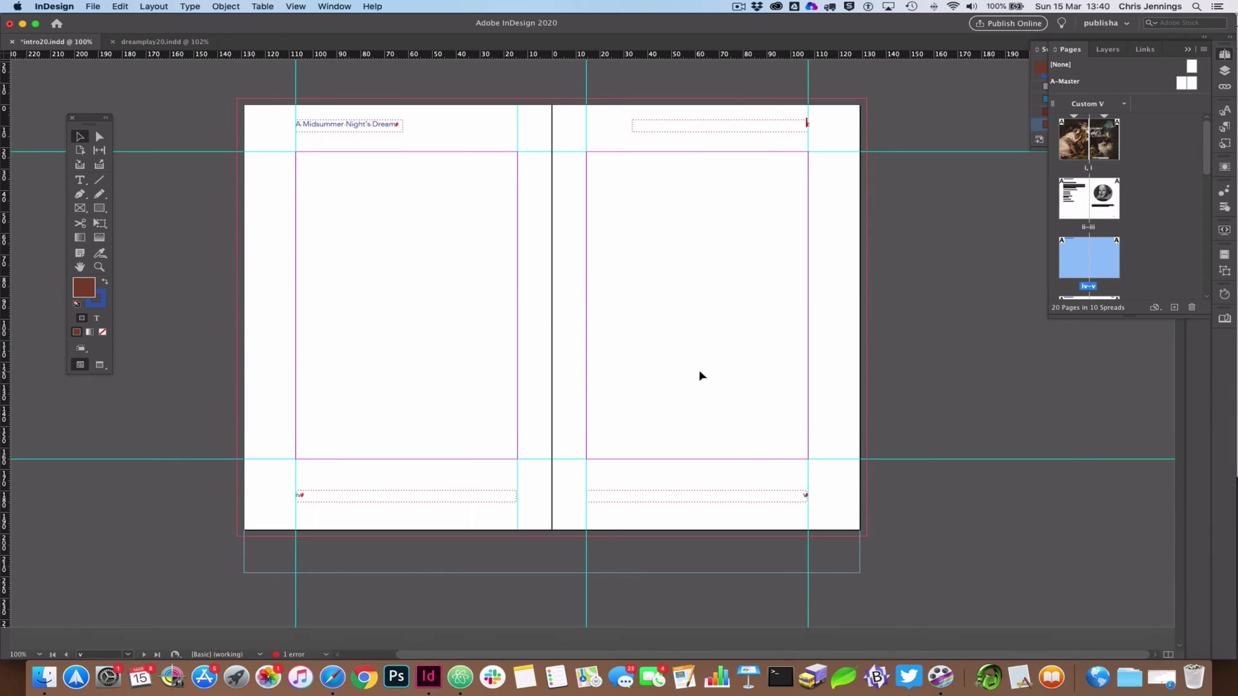
pyautogui.scroll(1, 701, 375)
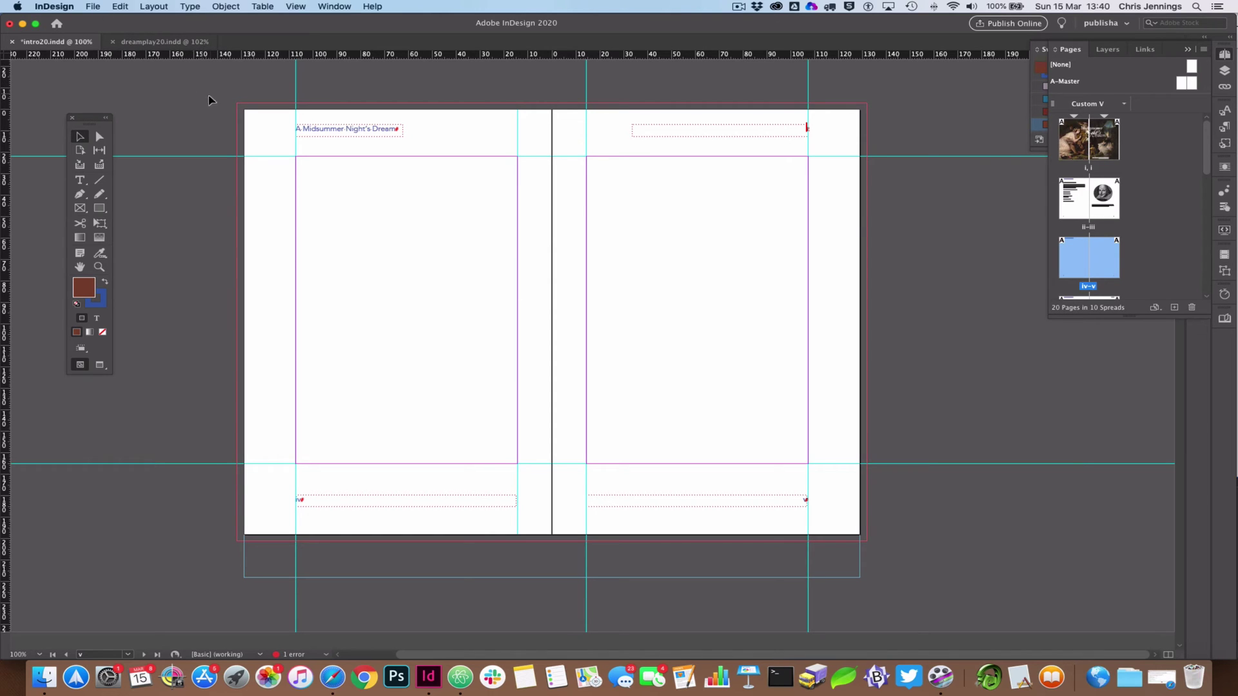
pyautogui.press('super+d')
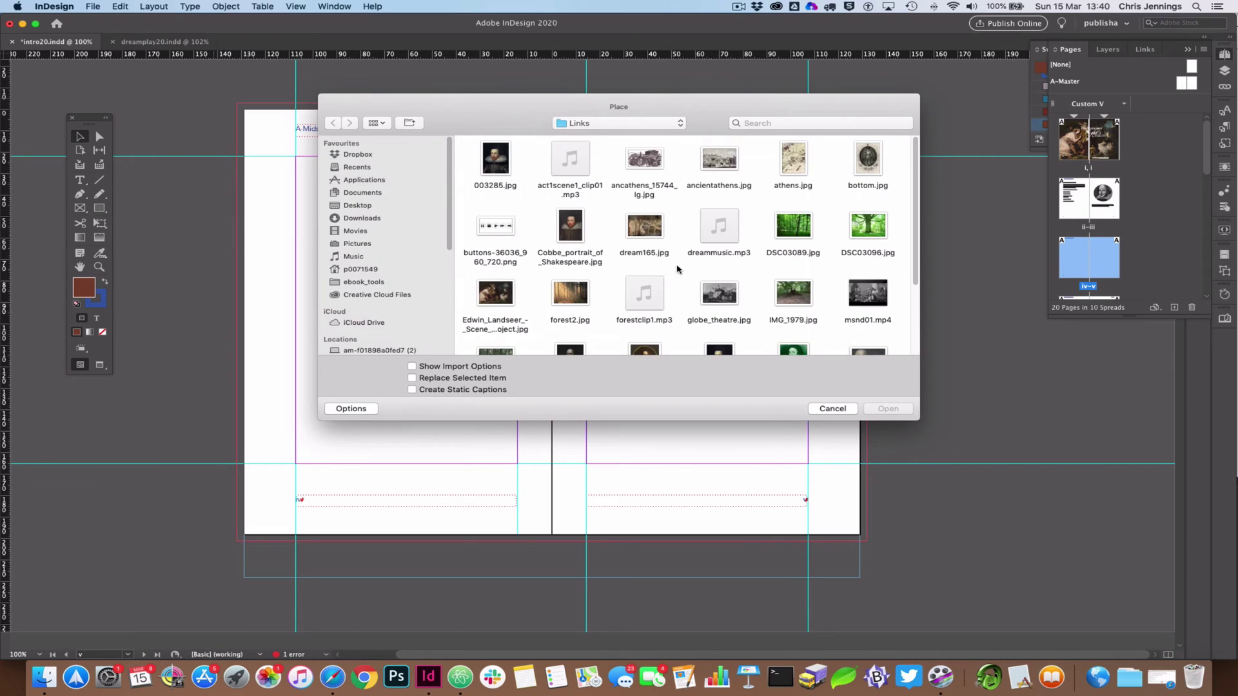
pyautogui.scroll(-3, 669, 289)
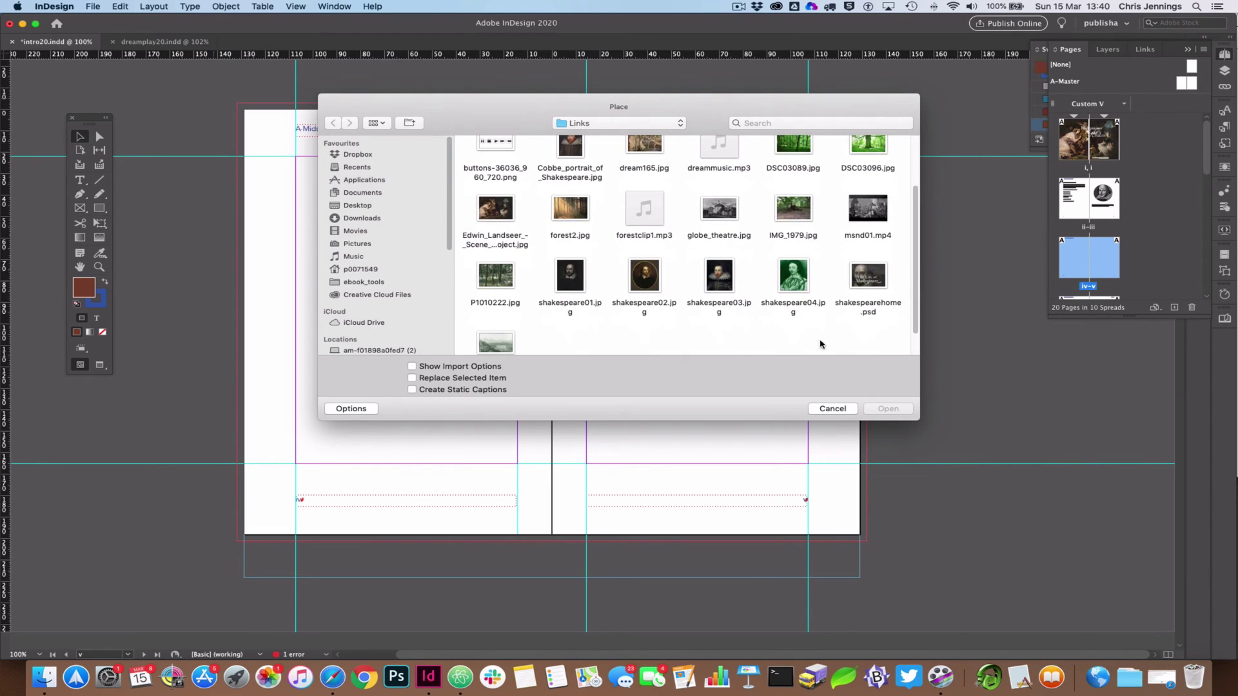
pyautogui.scroll(-1, 870, 280)
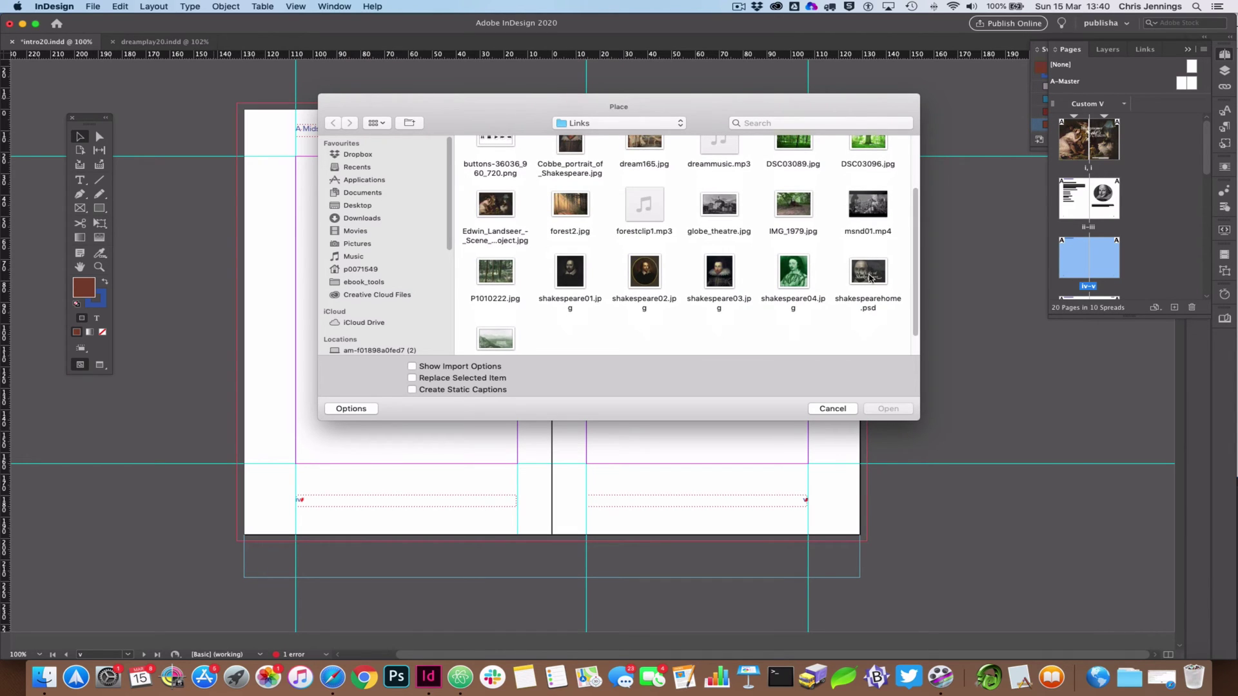
pyautogui.click(867, 276)
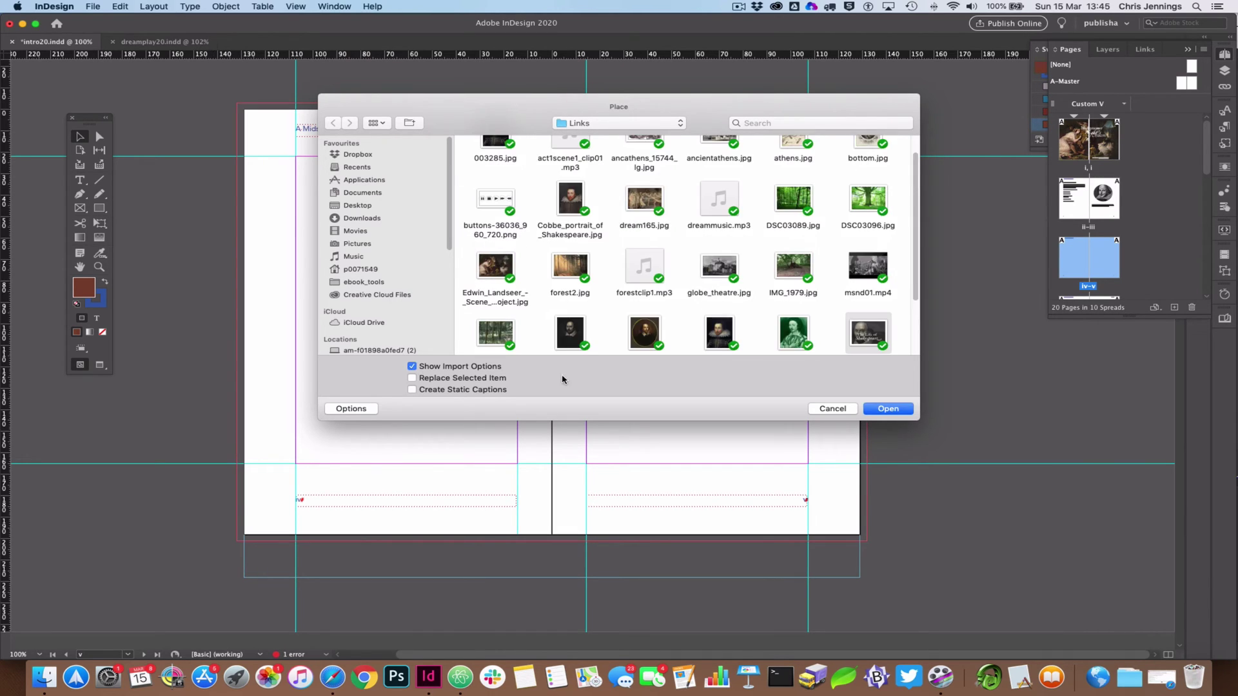
pyautogui.click(887, 409)
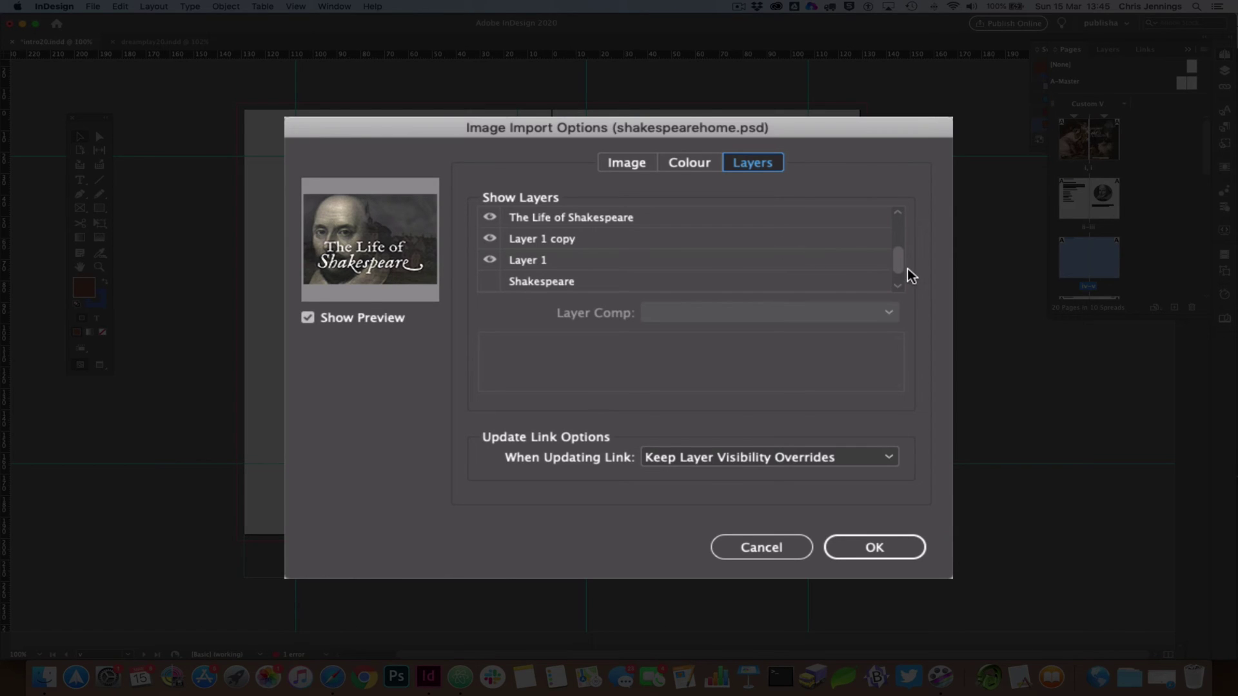
# Hide the "The Life of Shakespeare" layer in the image import options and accept the import
pyautogui.scroll(-1, 903, 262)
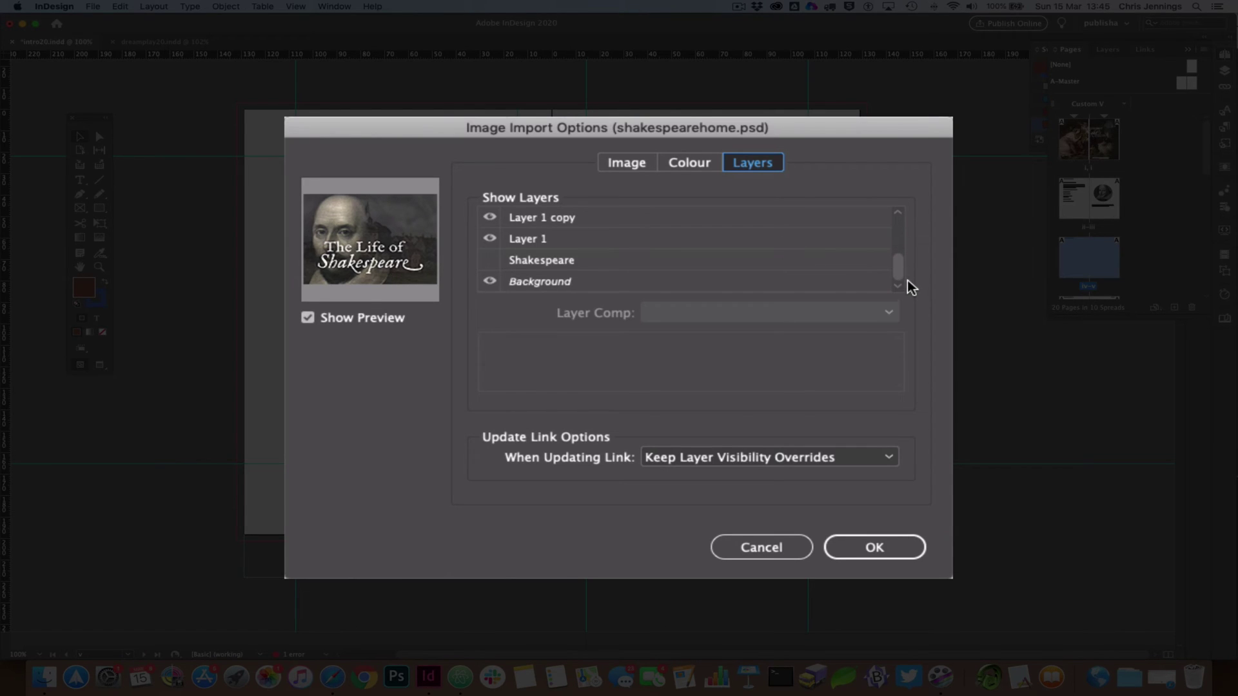
pyautogui.moveTo(897, 261); pyautogui.dragTo(899, 251)
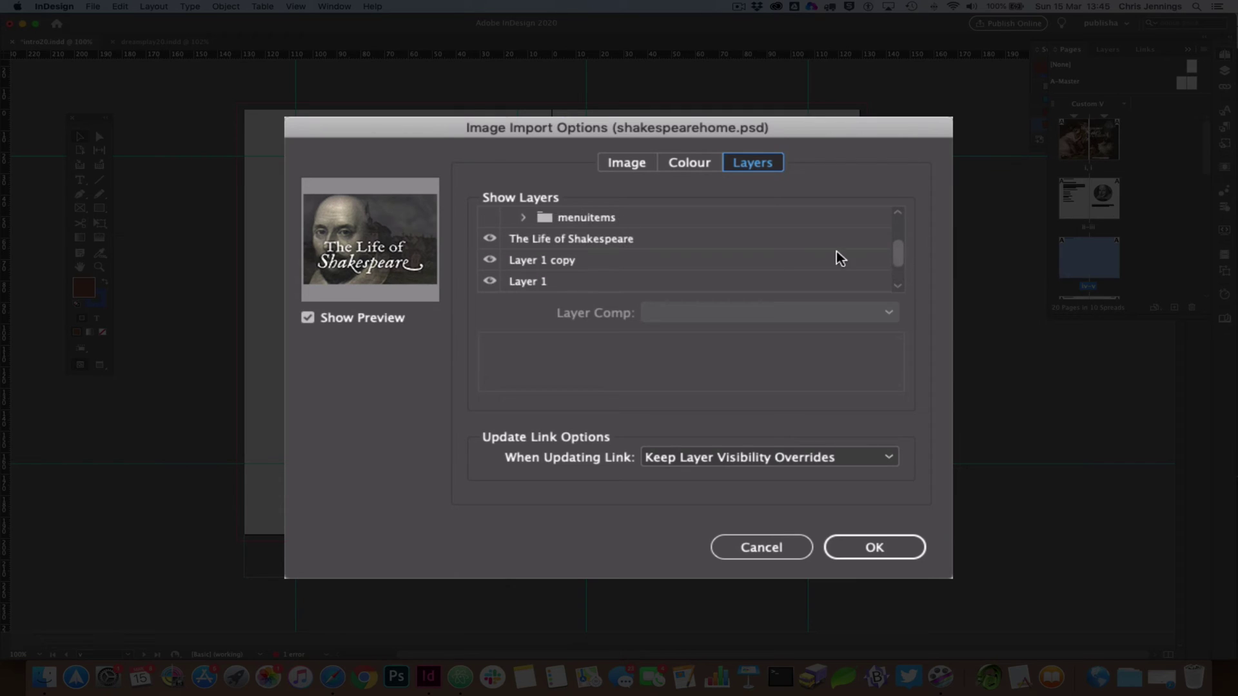
pyautogui.click(489, 238)
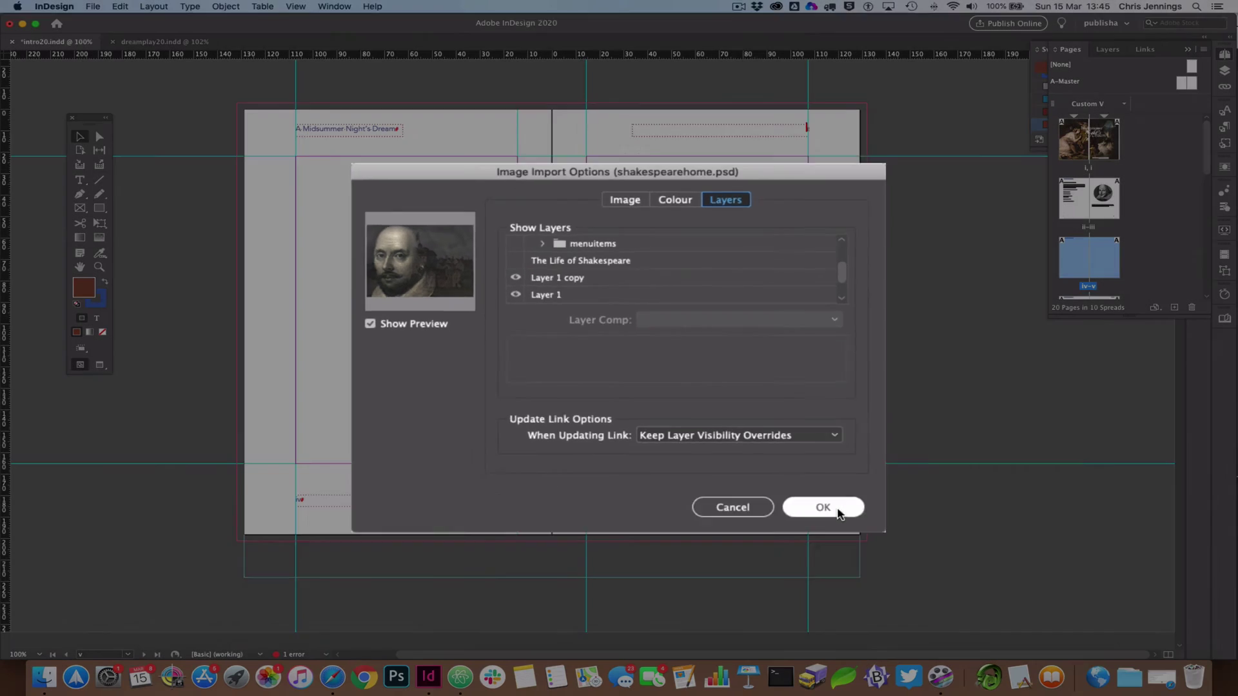
pyautogui.click(895, 555)
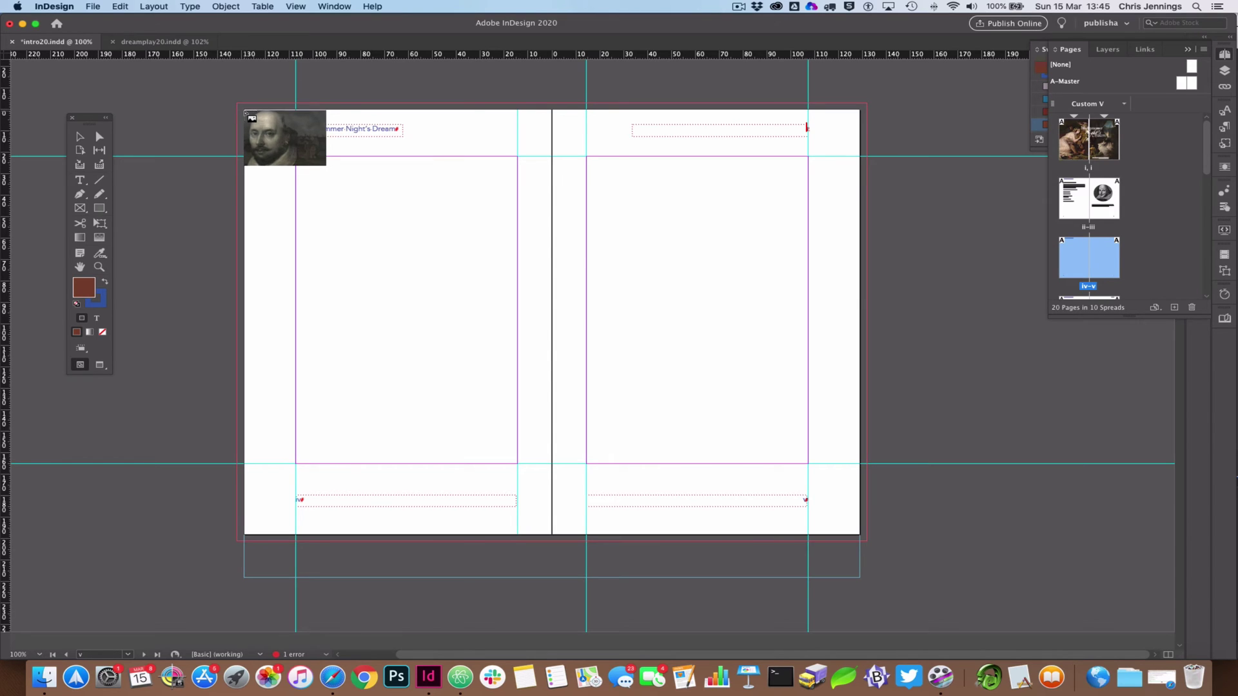
# Place the Shakespeare image across both pages from the spread's top-left corner and trim its frame to the right page edge
pyautogui.moveTo(245, 110); pyautogui.dragTo(872, 546)
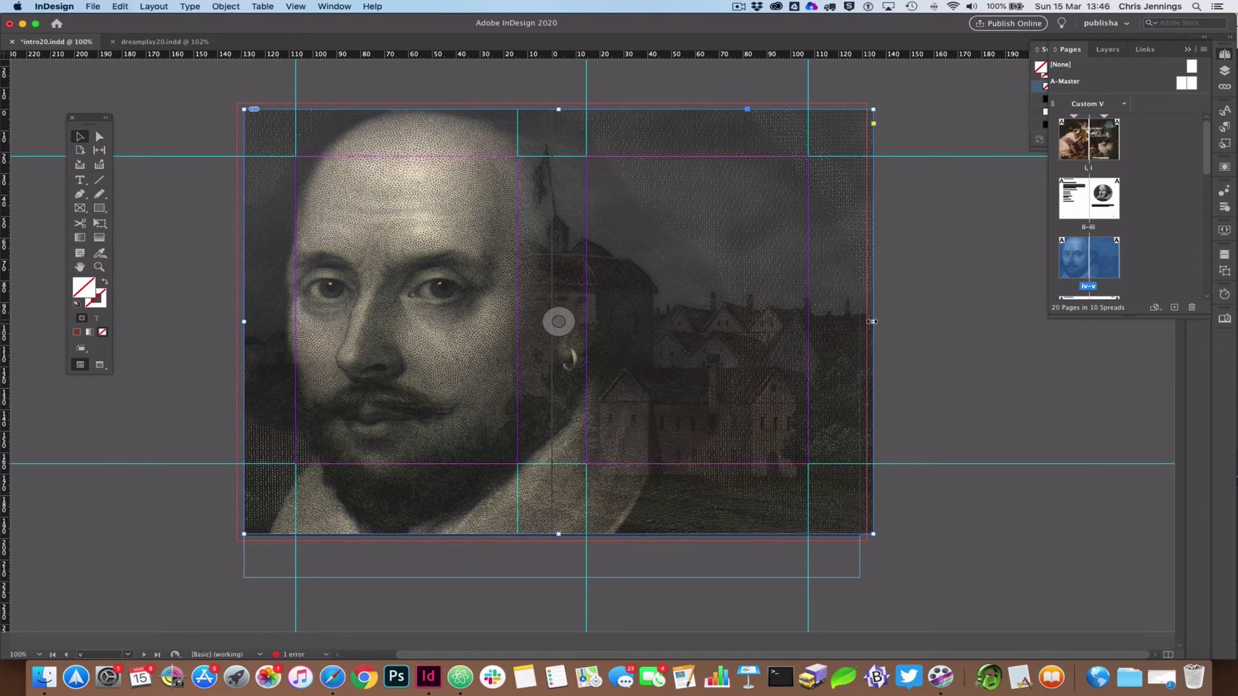
pyautogui.moveTo(872, 322); pyautogui.dragTo(859, 325)
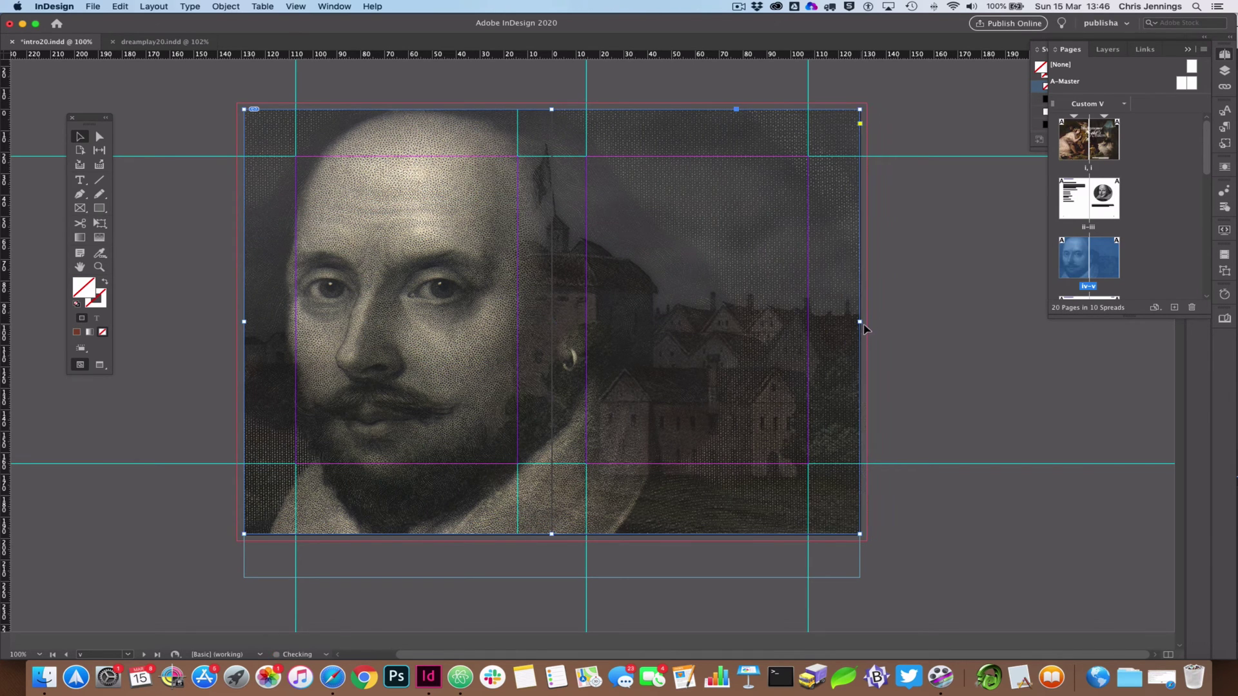
pyautogui.click(897, 343)
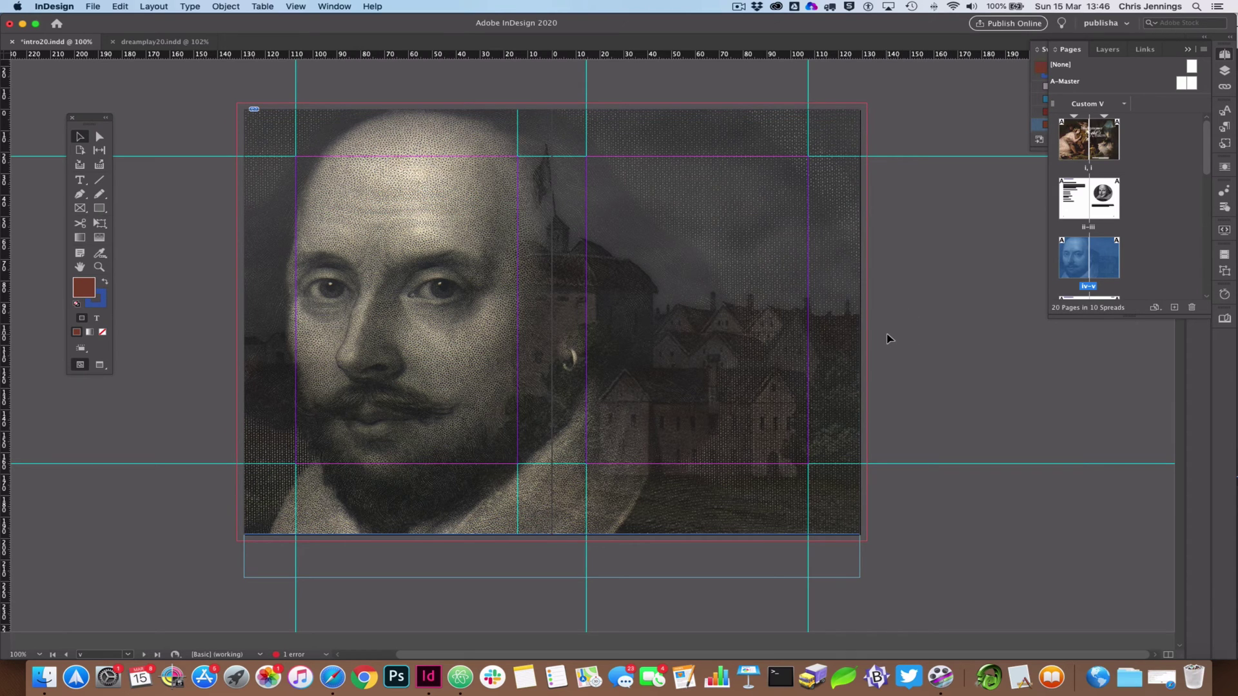
# Choose shakespearehome.psd from the Links folder for a second placement on the iv–v spread, with its import options shown
pyautogui.press('super+d')
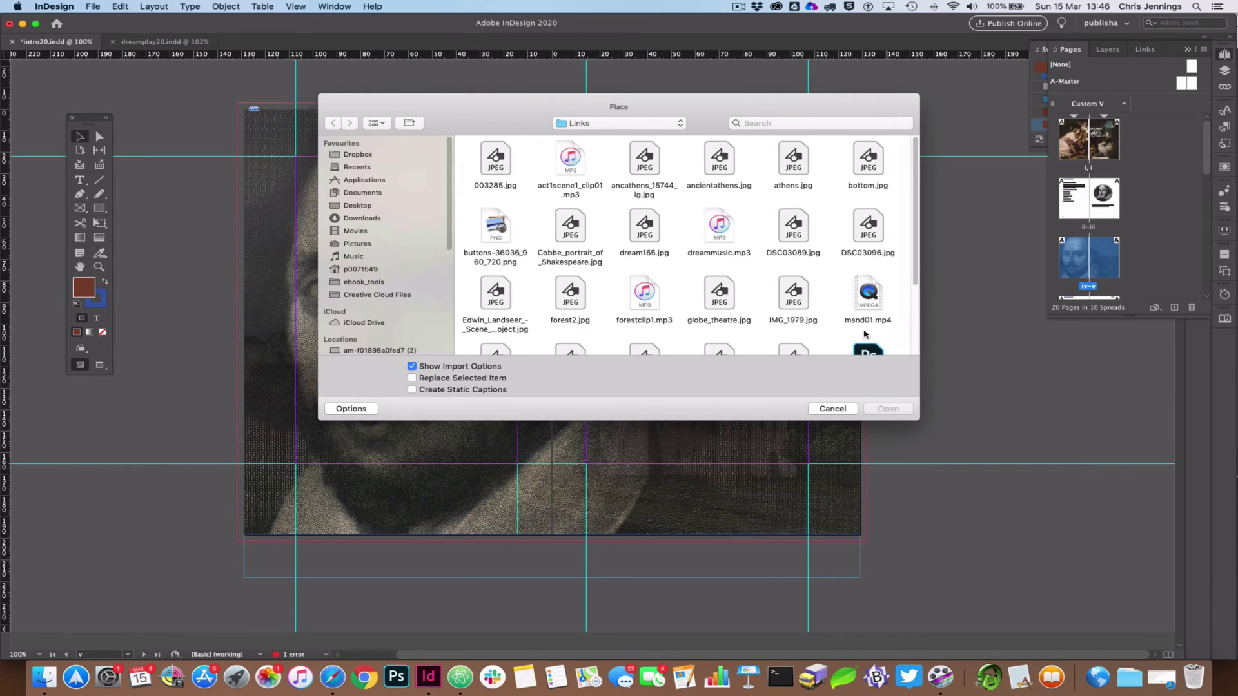
pyautogui.scroll(-2, 769, 271)
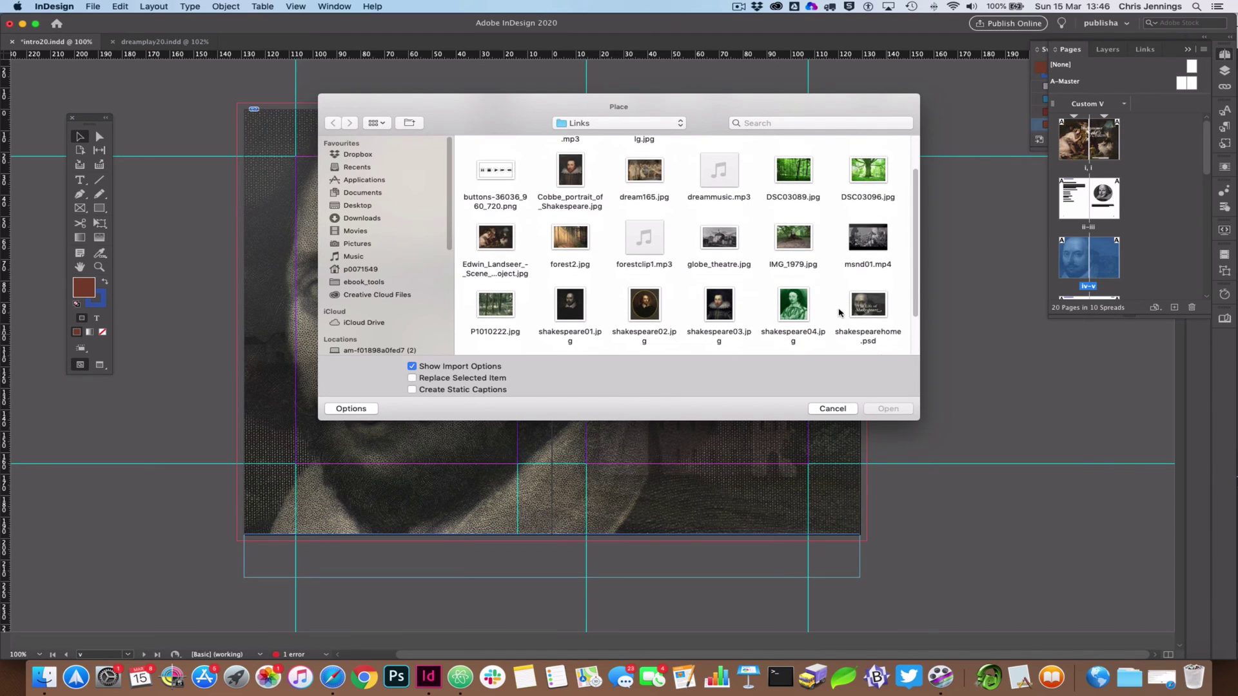
pyautogui.click(864, 304)
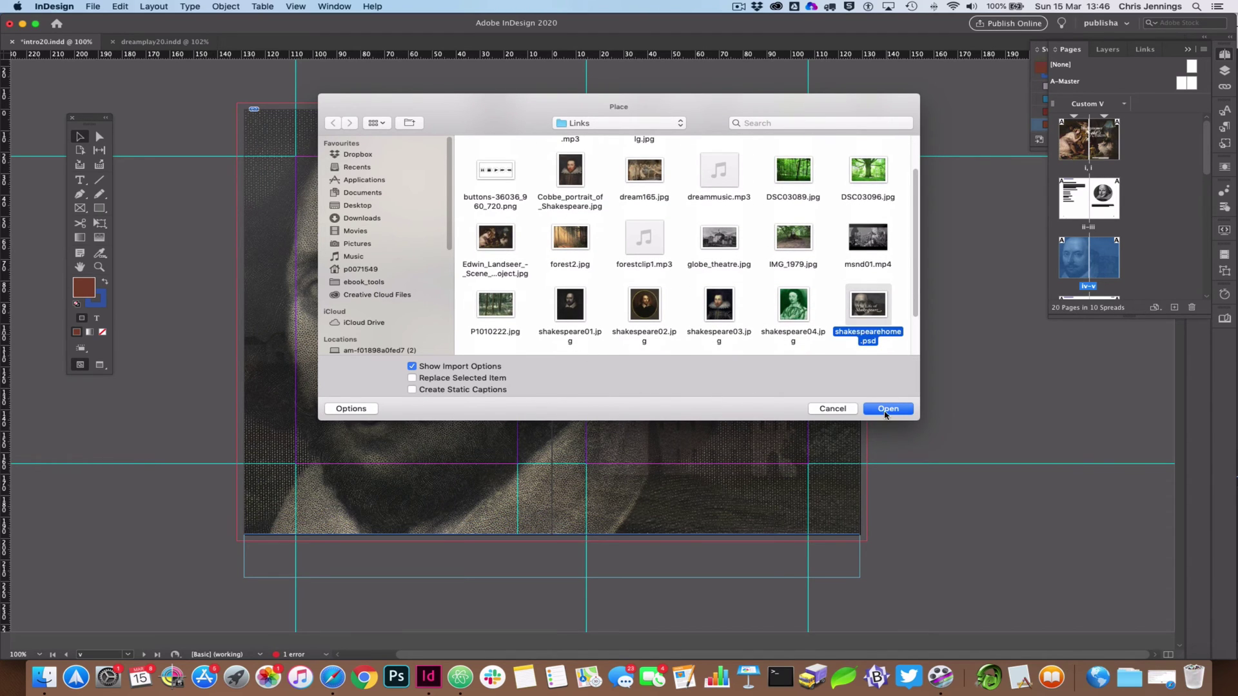
pyautogui.click(887, 408)
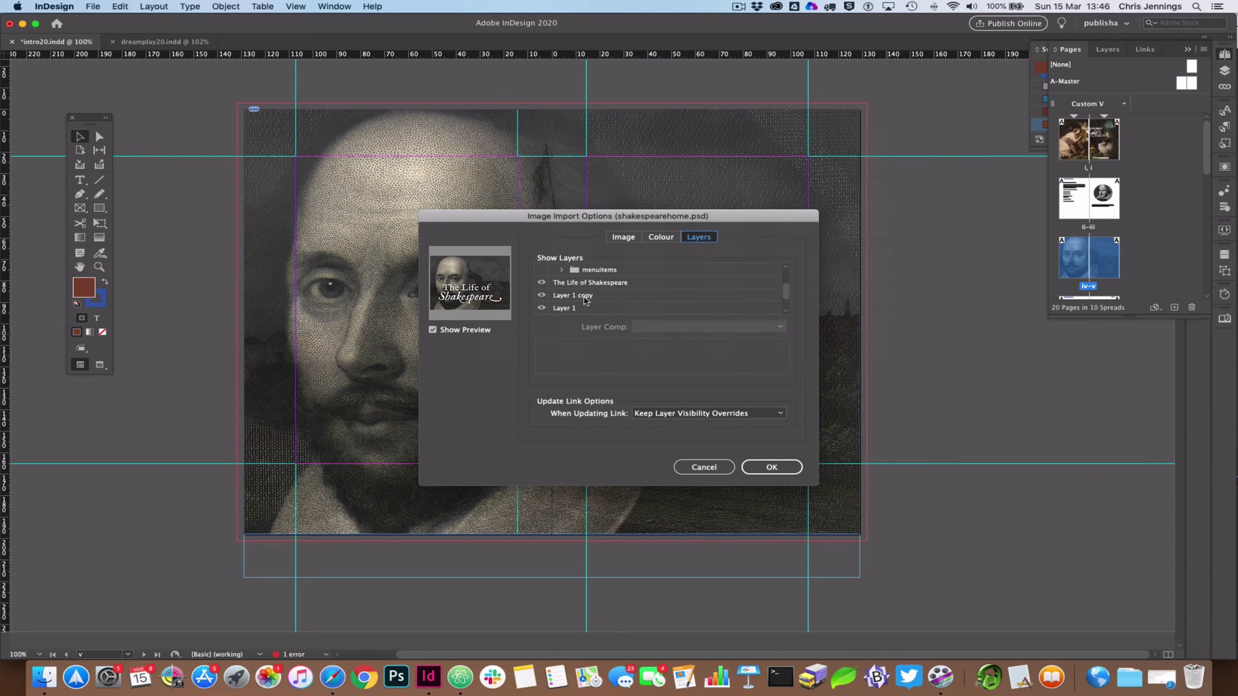
# Hide Layer 1 copy, Layer 1 and Background in the image import options, keep "The Life of Shakespeare" visible, and accept the import
pyautogui.click(542, 284)
pyautogui.click(542, 284)
pyautogui.click(542, 295)
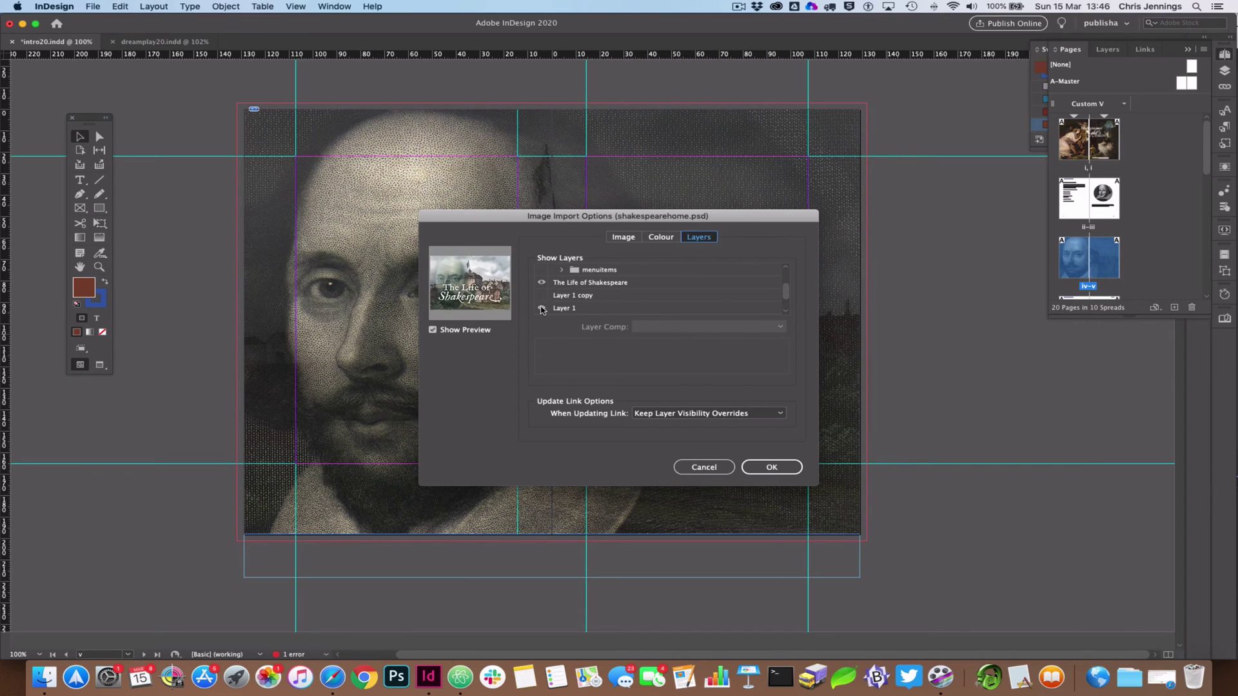
pyautogui.click(542, 309)
pyautogui.scroll(2, 571, 299)
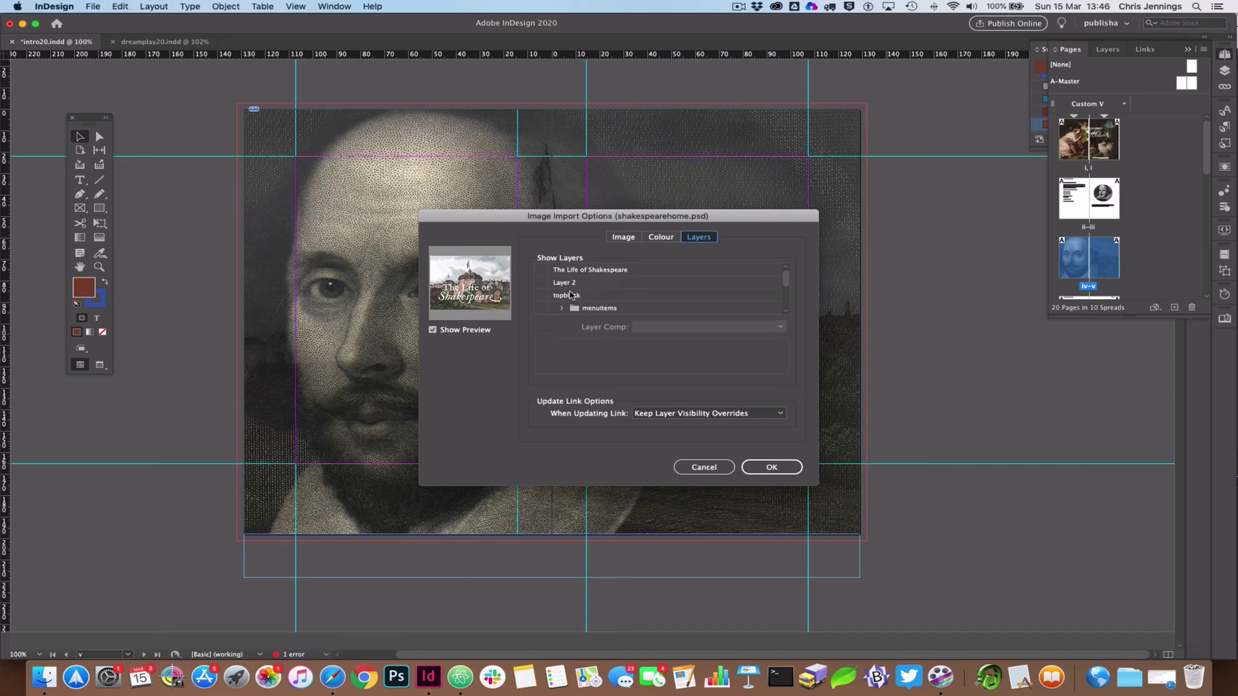
pyautogui.scroll(-5, 577, 295)
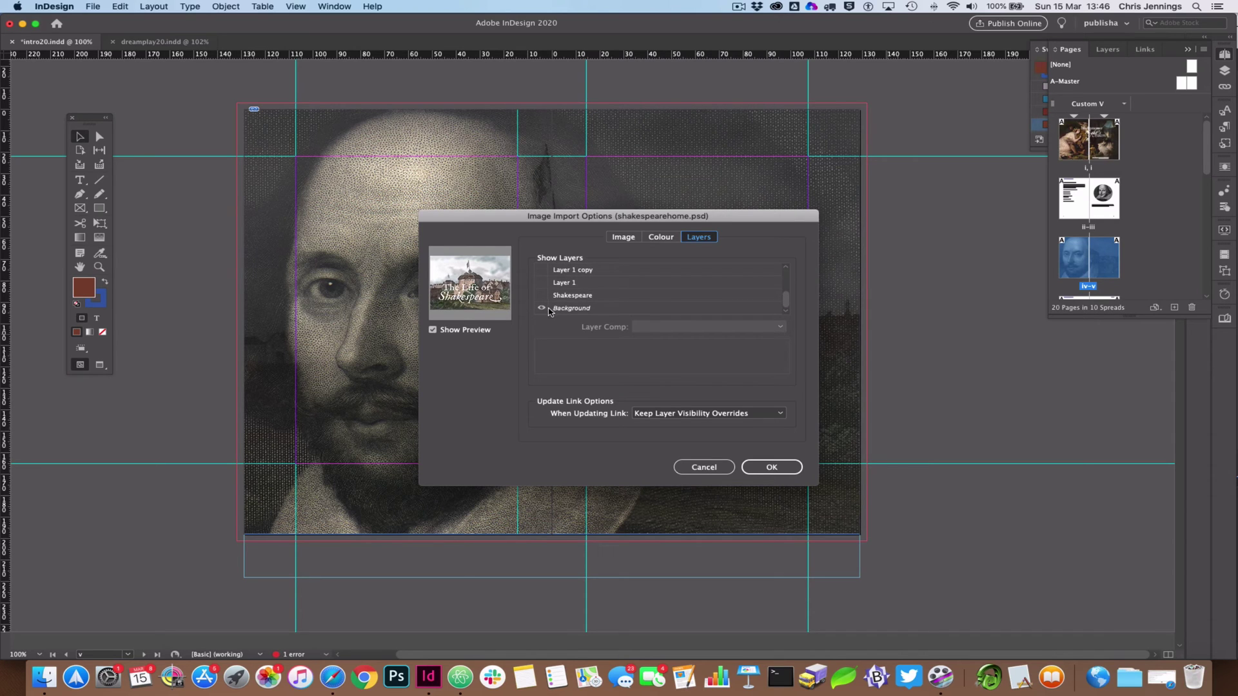
pyautogui.click(542, 308)
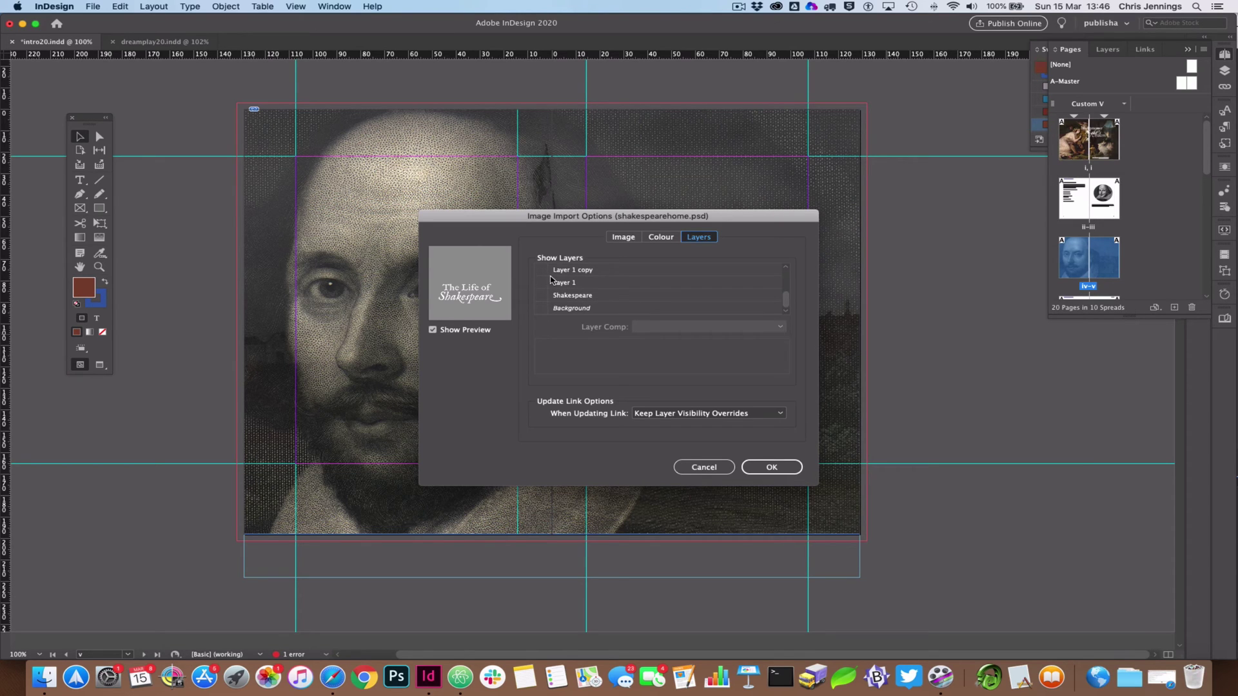
pyautogui.scroll(3, 551, 280)
pyautogui.scroll(2, 600, 288)
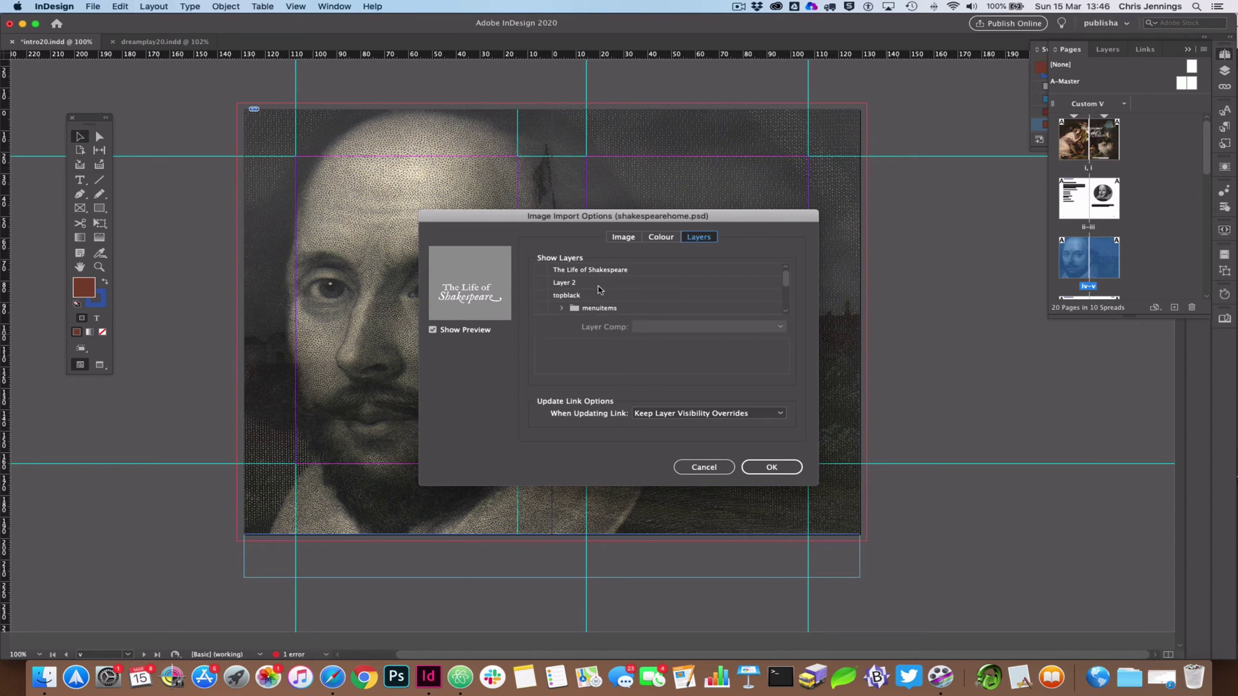
pyautogui.scroll(-4, 600, 289)
pyautogui.scroll(4, 613, 293)
pyautogui.click(771, 469)
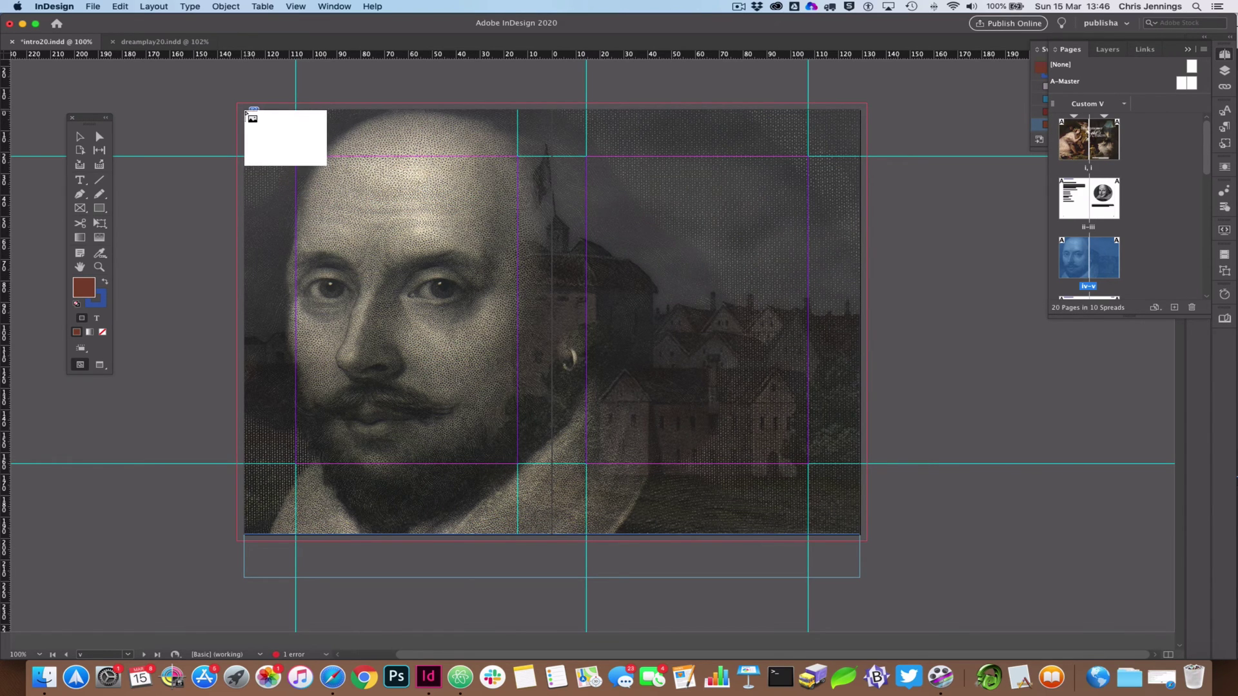
# Place the title-only image over the portrait across both pages, starting from the spread's top-left corner, and select it
pyautogui.moveTo(246, 112); pyautogui.dragTo(873, 553)
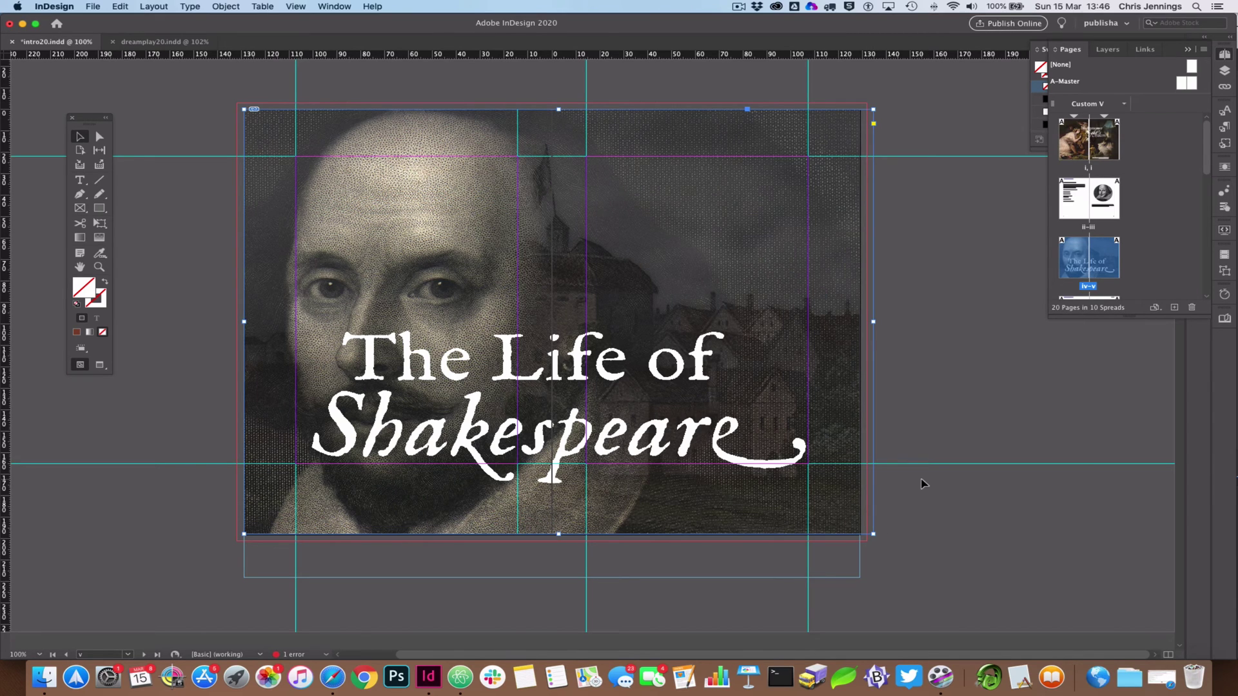
pyautogui.click(892, 373)
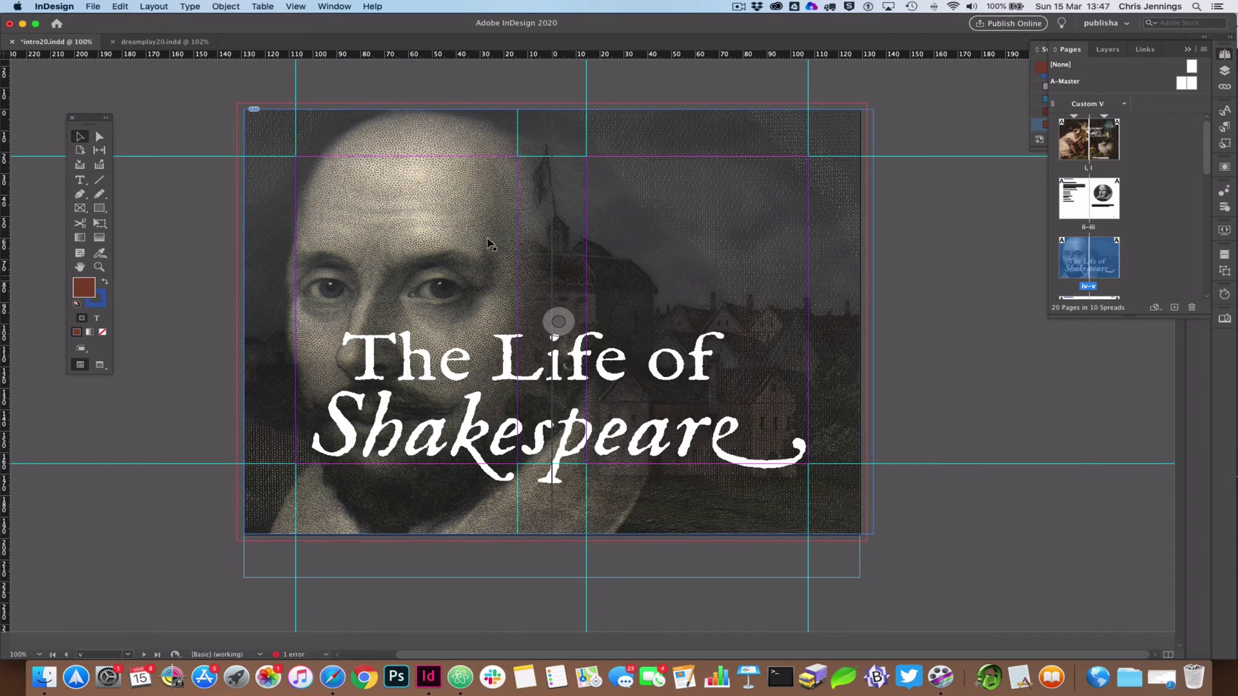
pyautogui.click(391, 191)
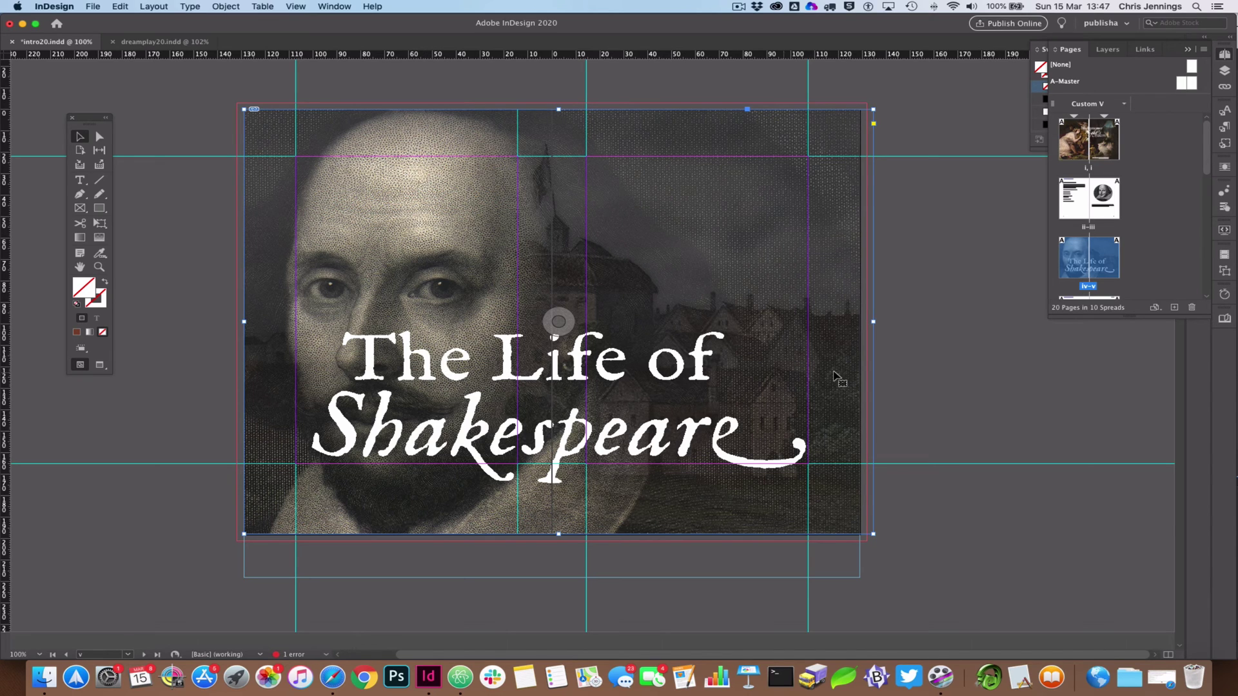
pyautogui.click(937, 395)
pyautogui.click(553, 326)
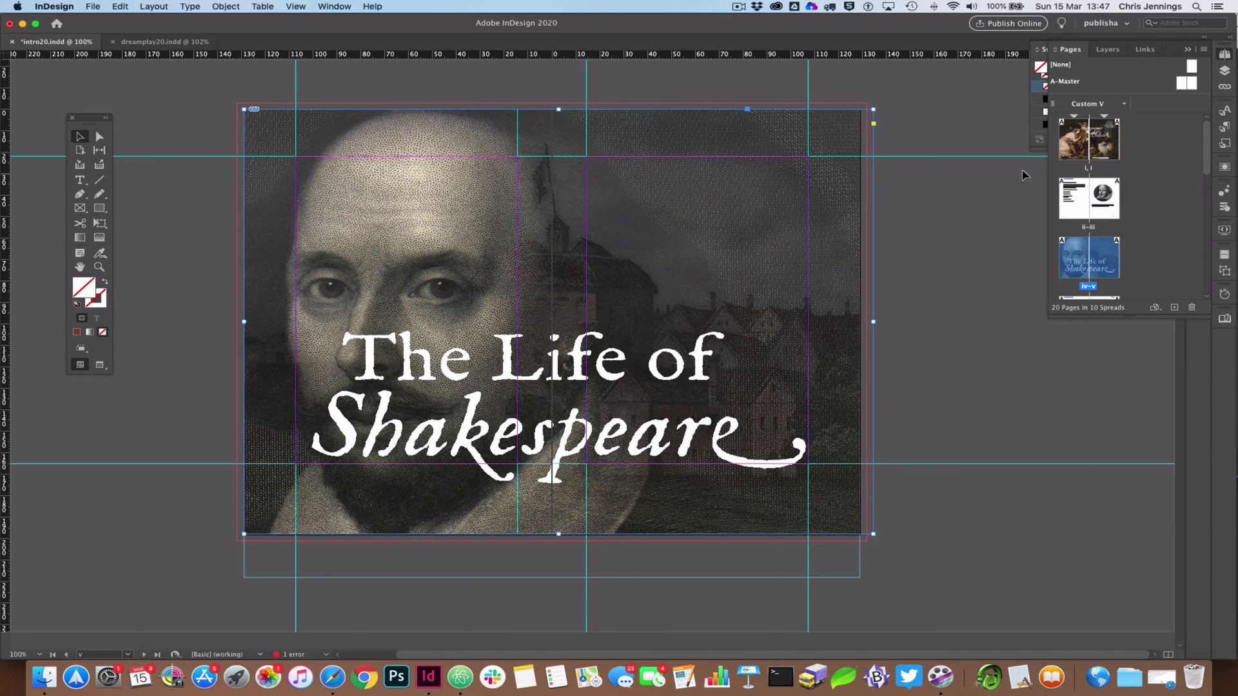
# Check the stacking of the two shakespearehome.psd images in Layer 1 by toggling their visibility, and select the upper title image
pyautogui.click(1224, 71)
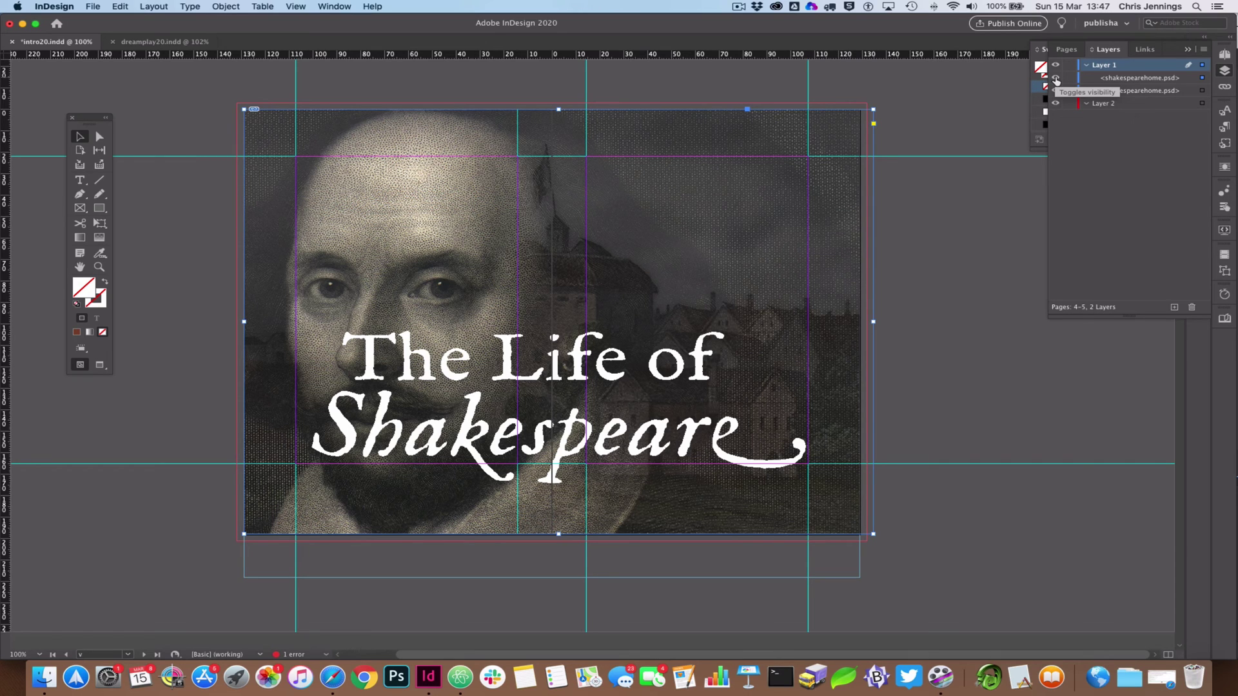
pyautogui.moveTo(1107, 55); pyautogui.dragTo(777, 97)
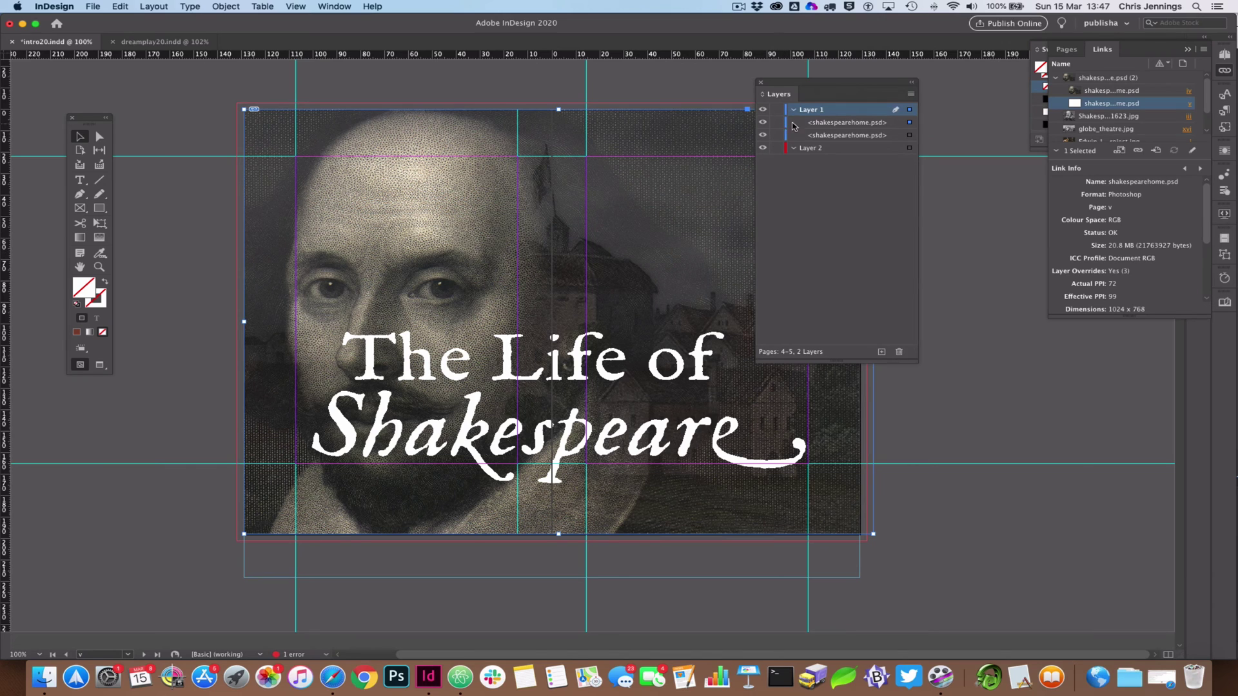
pyautogui.click(763, 123)
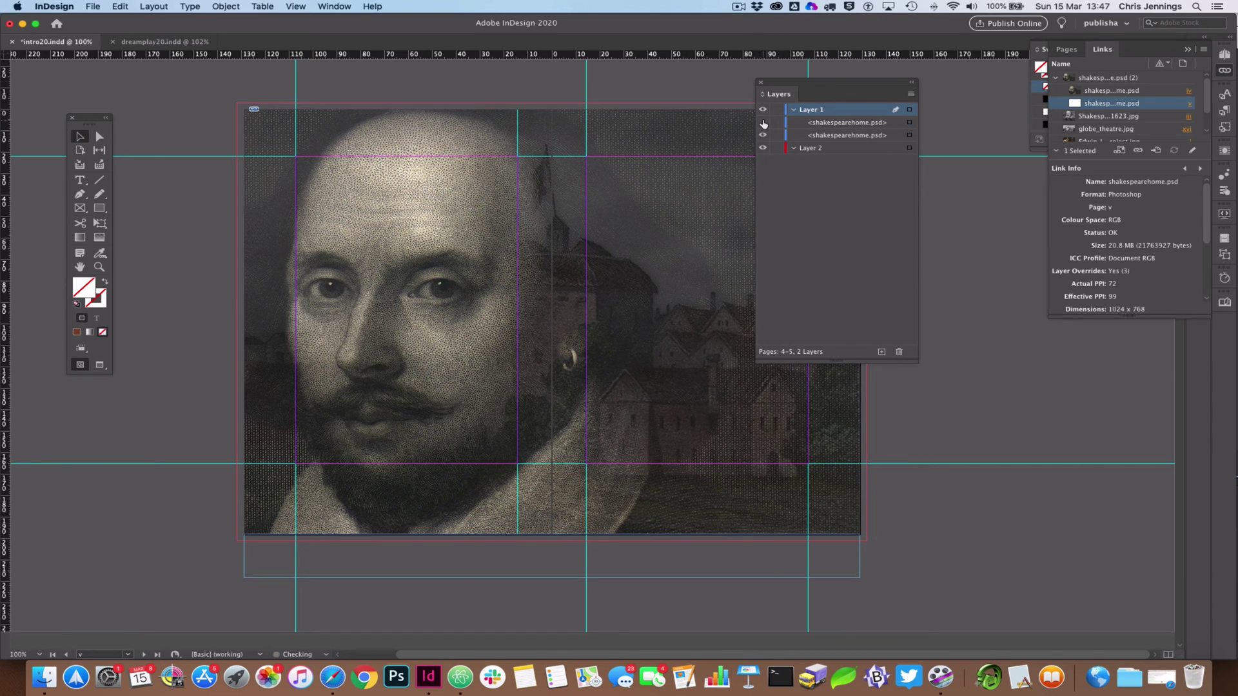
pyautogui.click(764, 124)
pyautogui.click(764, 124)
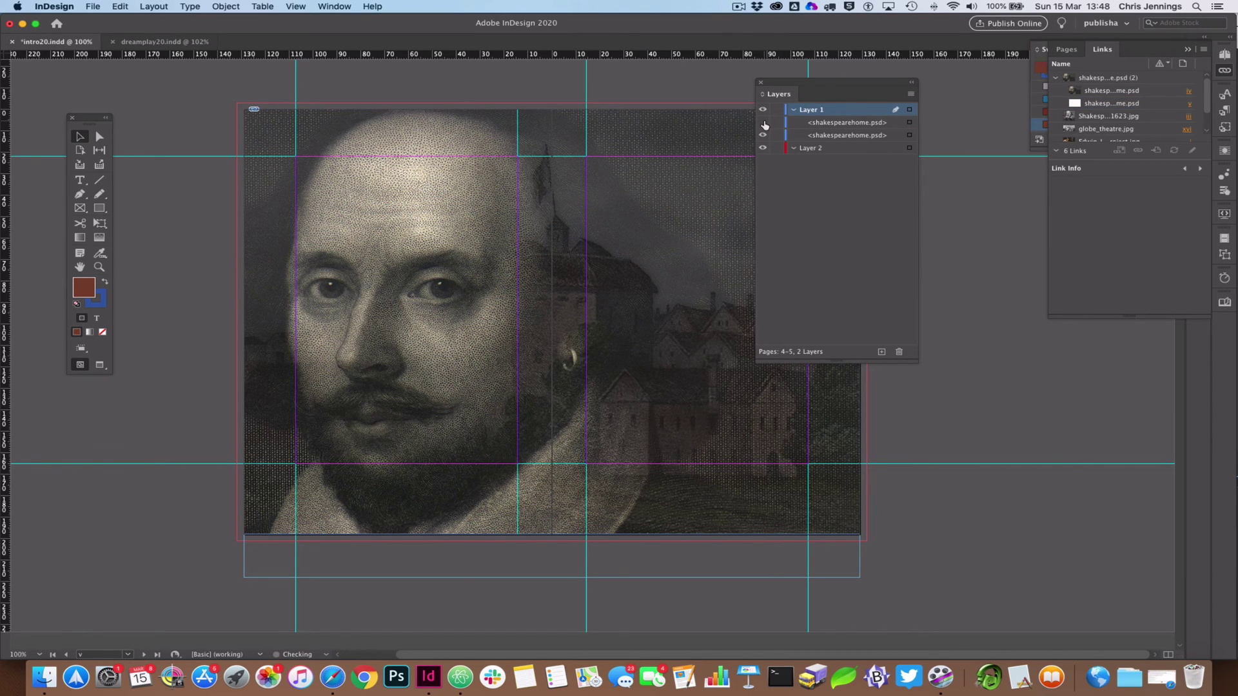
pyautogui.click(763, 123)
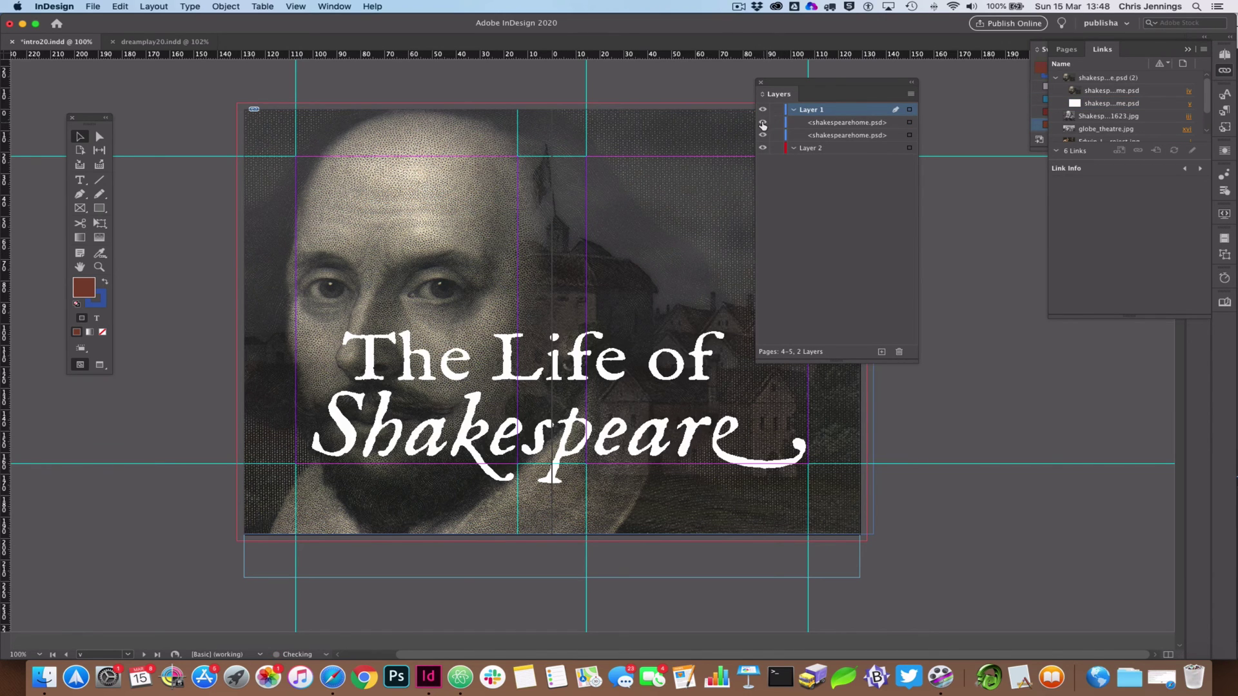
pyautogui.click(910, 123)
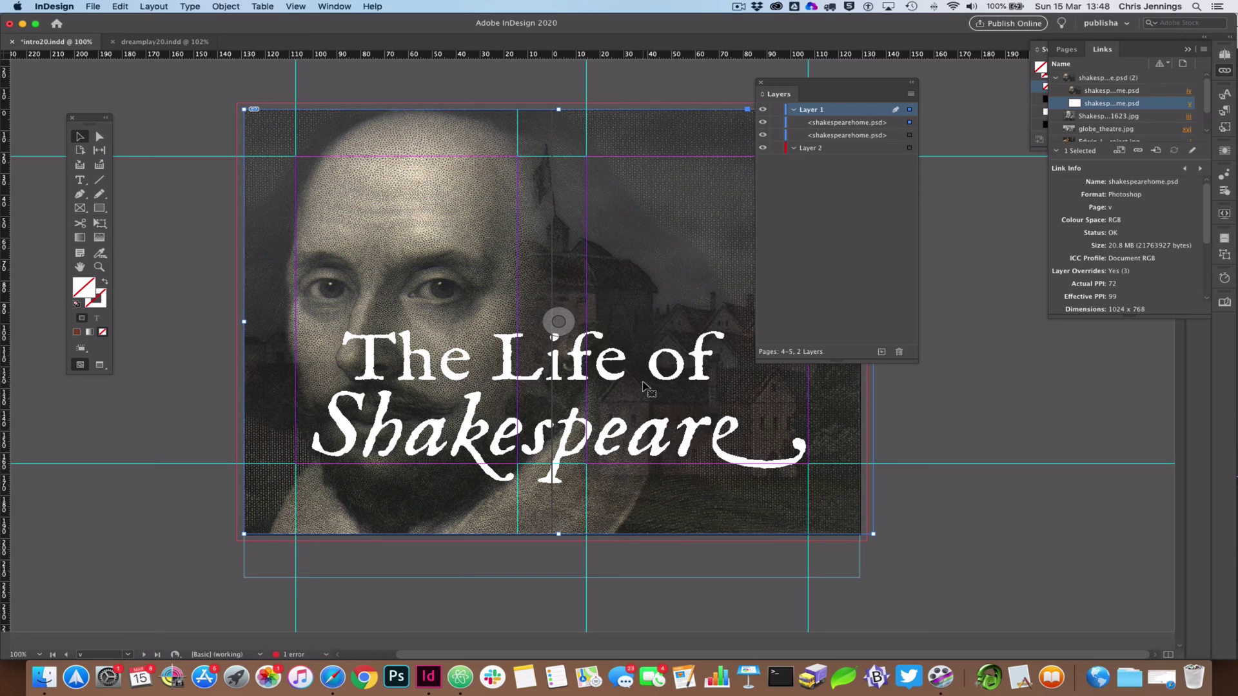
pyautogui.click(763, 136)
pyautogui.click(764, 136)
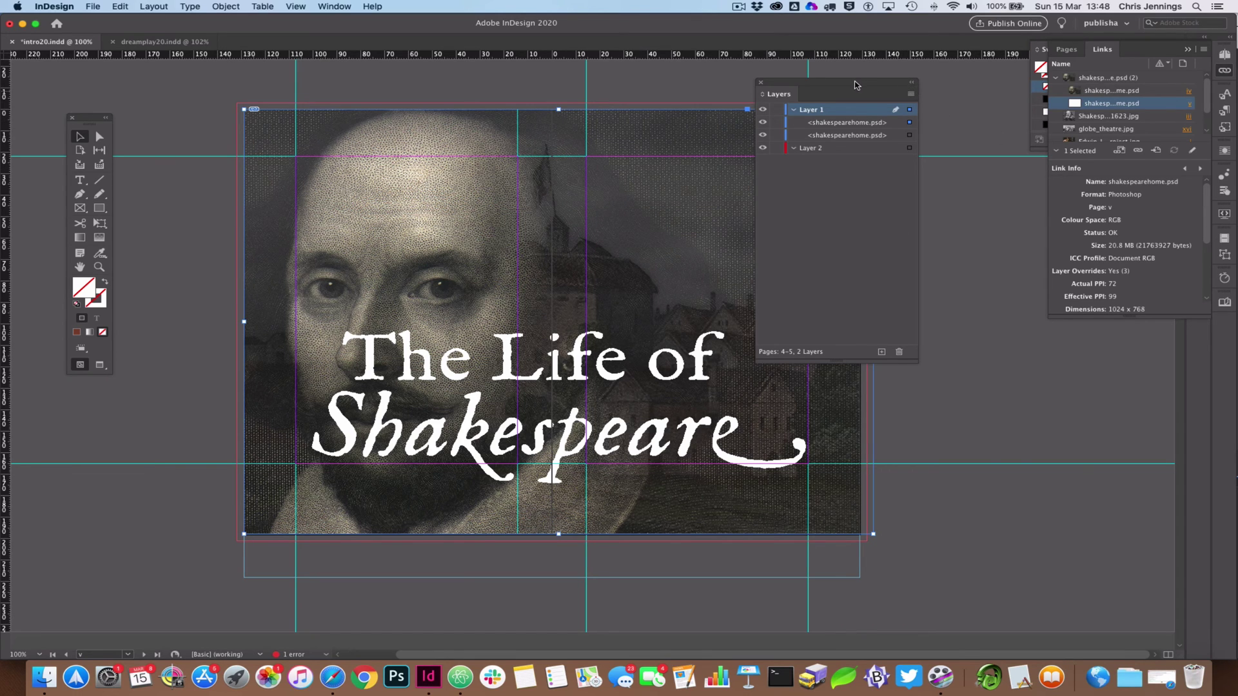
# Tidy the workspace by collapsing the Links and Swatches panels and docking the floating Layers panel
pyautogui.click(1189, 51)
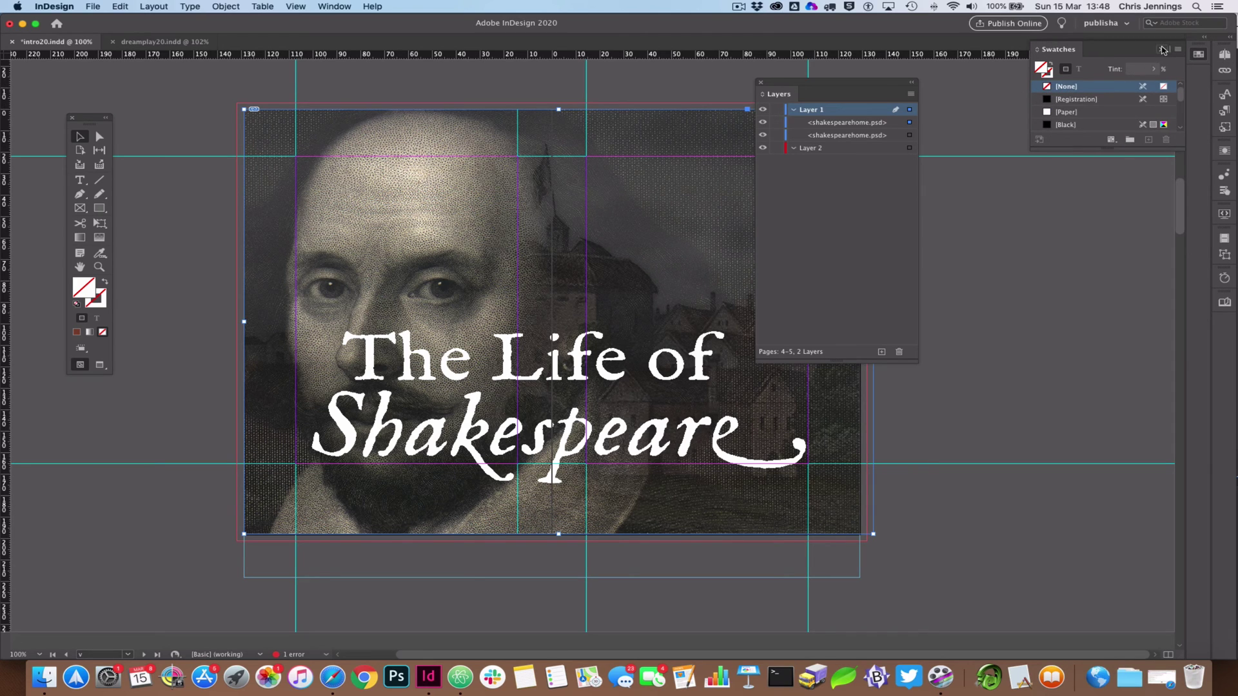
pyautogui.click(1161, 50)
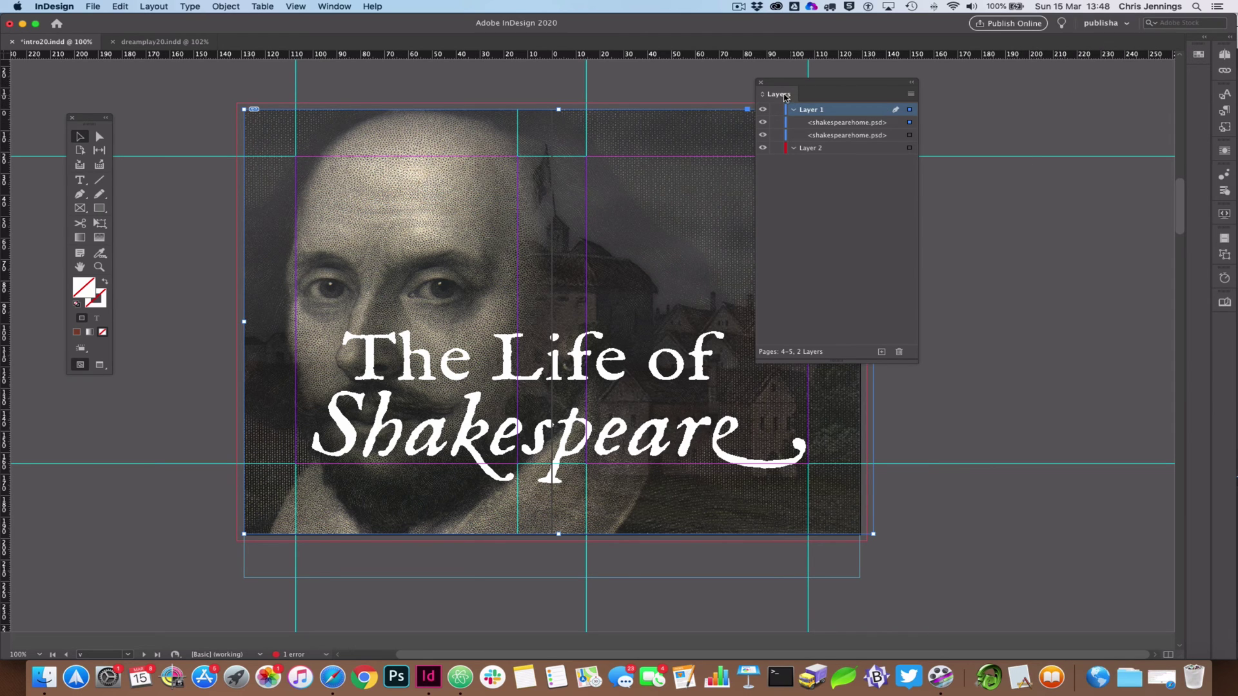
pyautogui.moveTo(786, 97); pyautogui.dragTo(1222, 329)
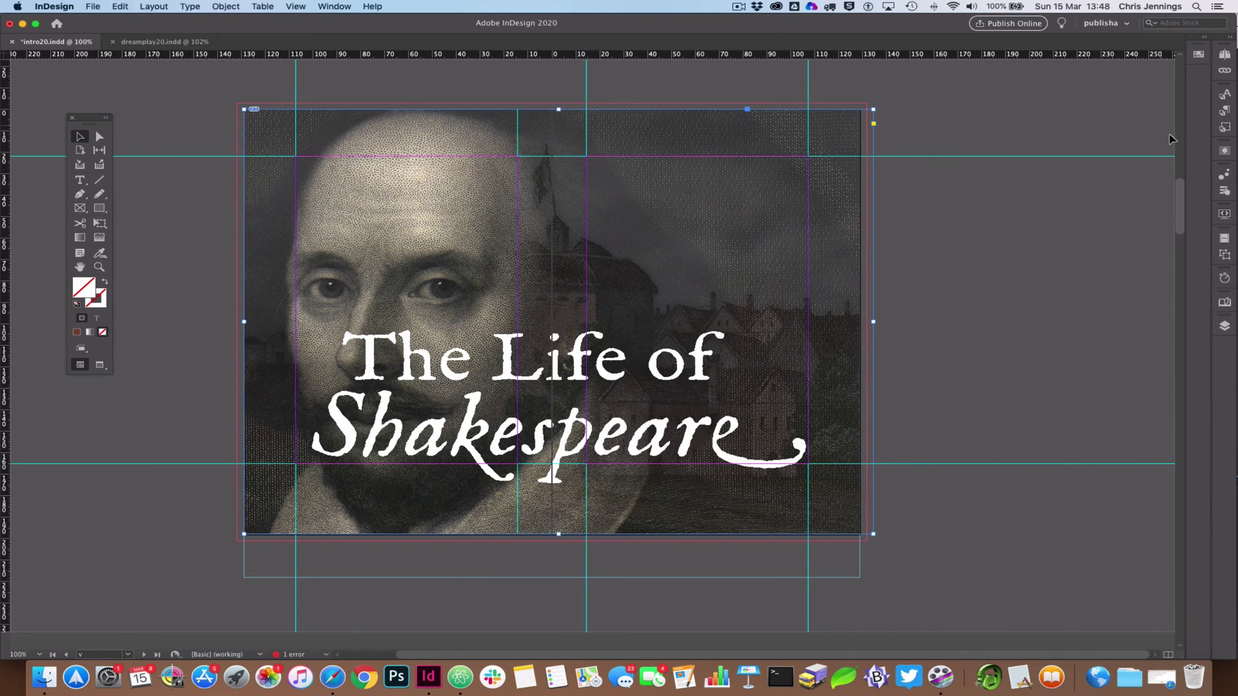
# Apply the Fade In animation preset to the title image and set it to Hide Until Animated
pyautogui.click(1225, 175)
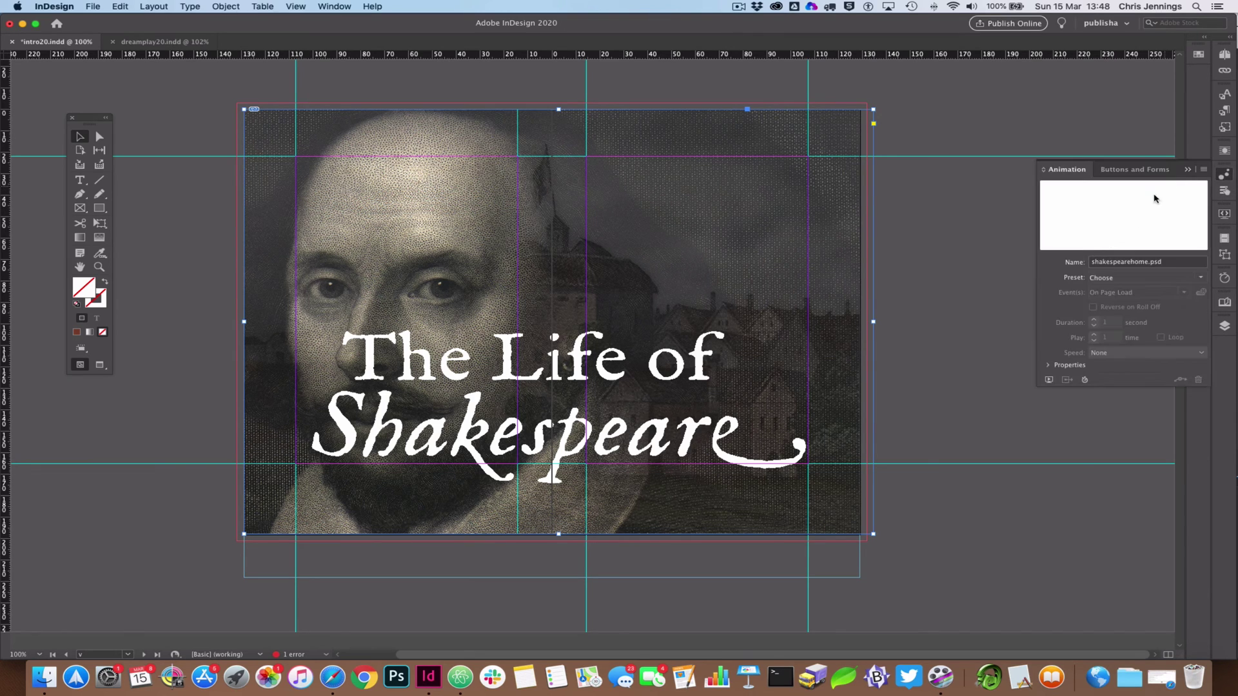
pyautogui.click(335, 7)
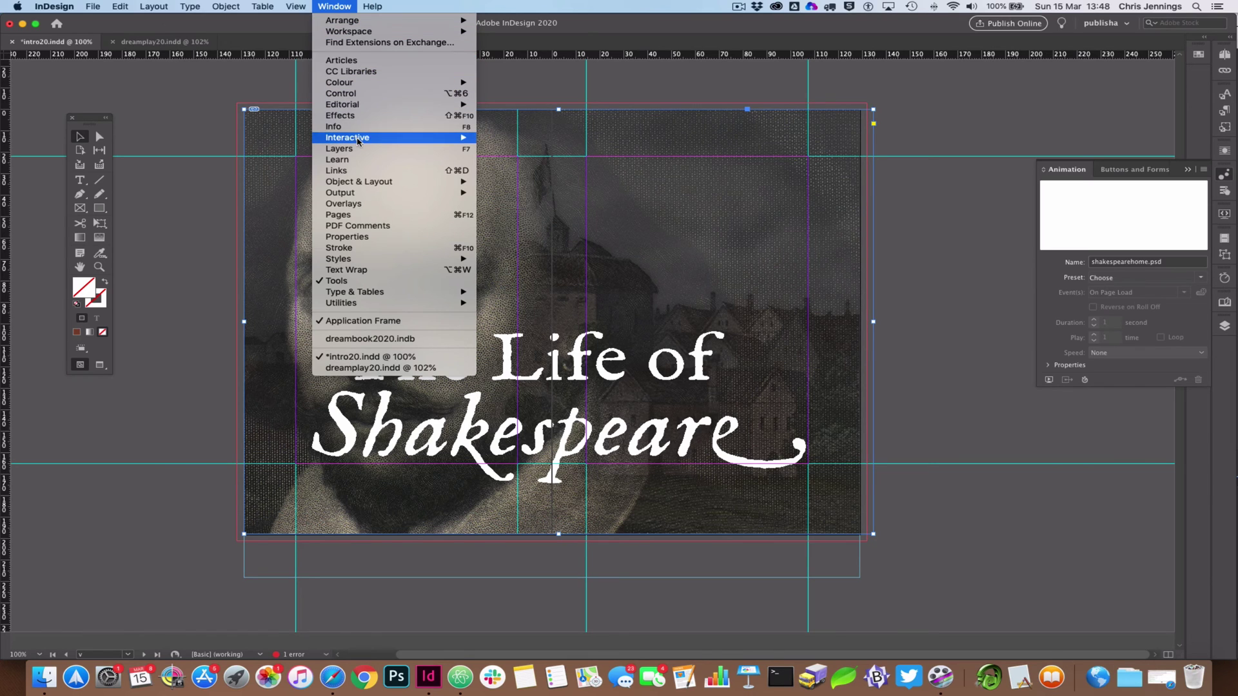
pyautogui.moveTo(359, 142)
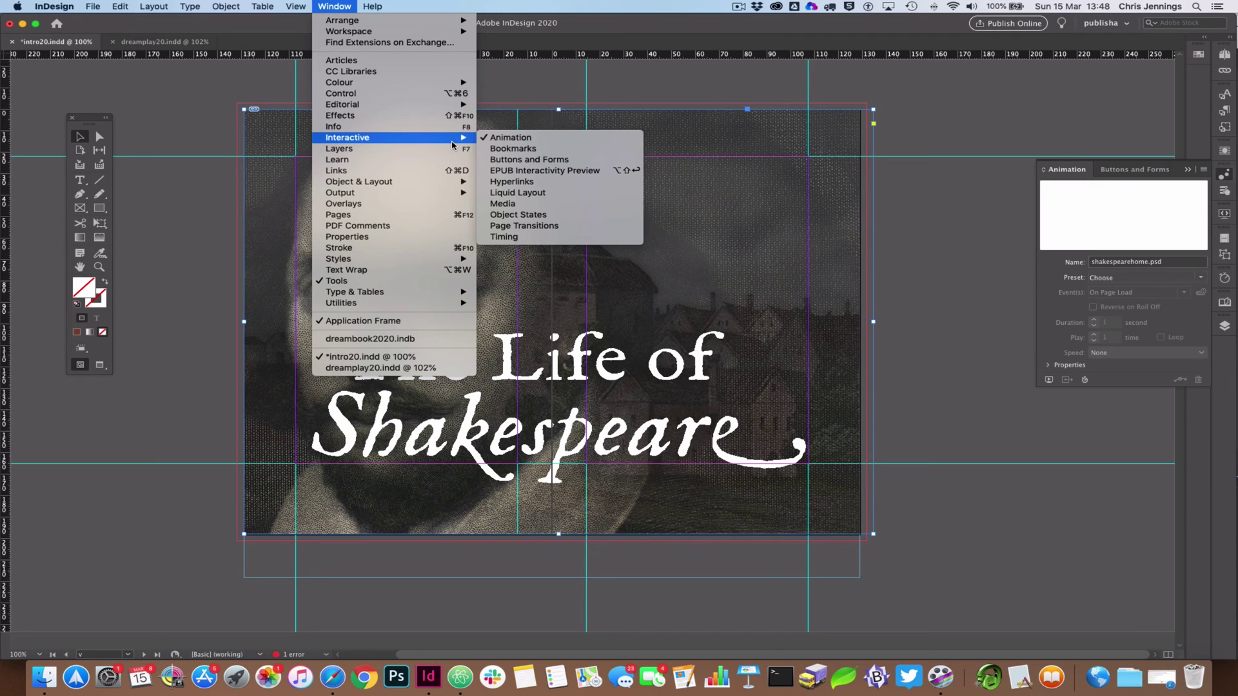
pyautogui.click(962, 199)
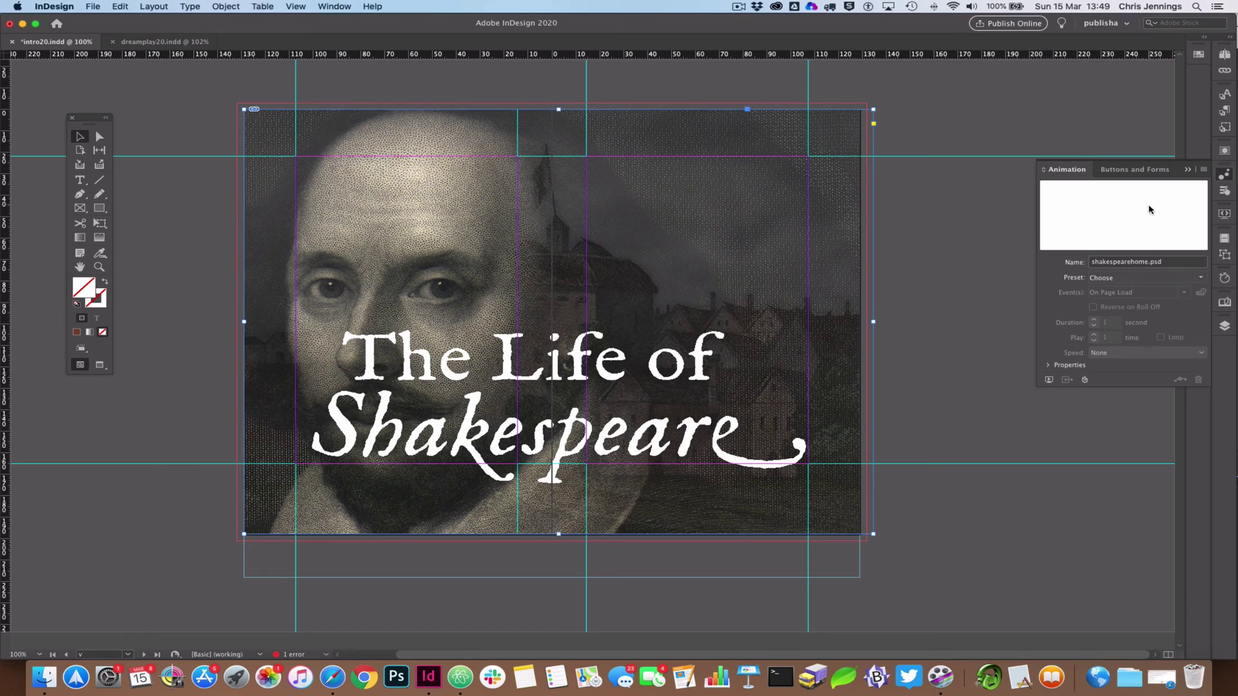
pyautogui.click(1200, 279)
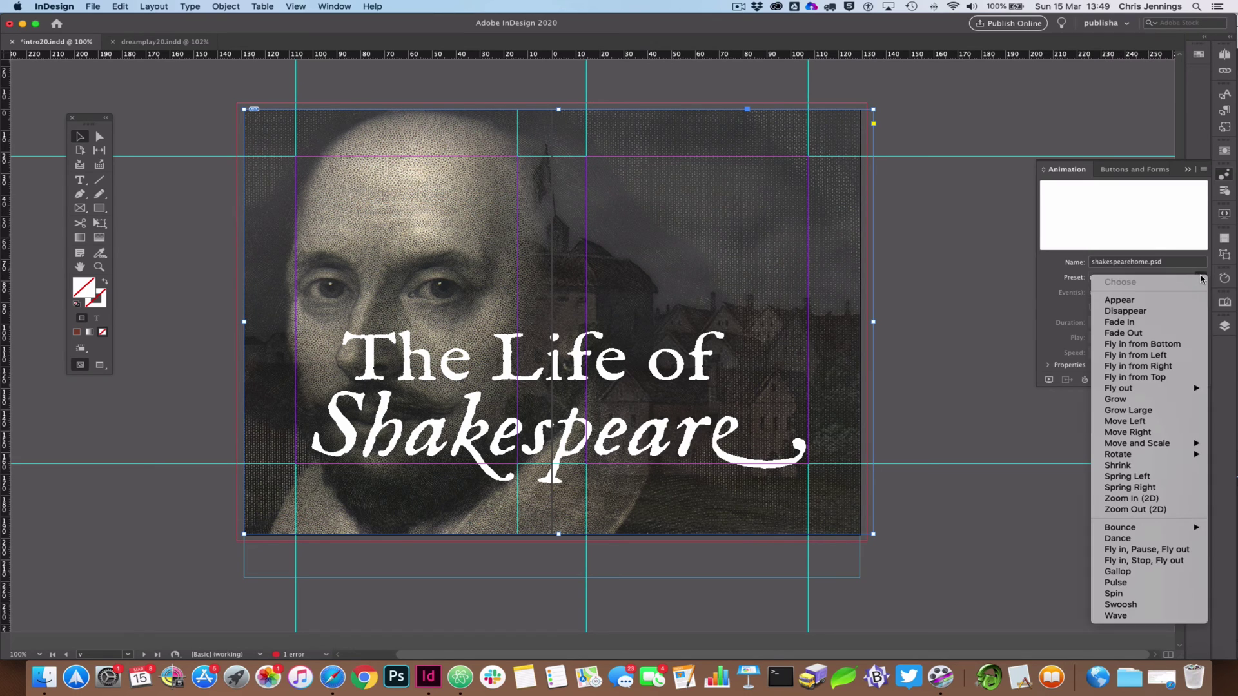
pyautogui.click(1118, 322)
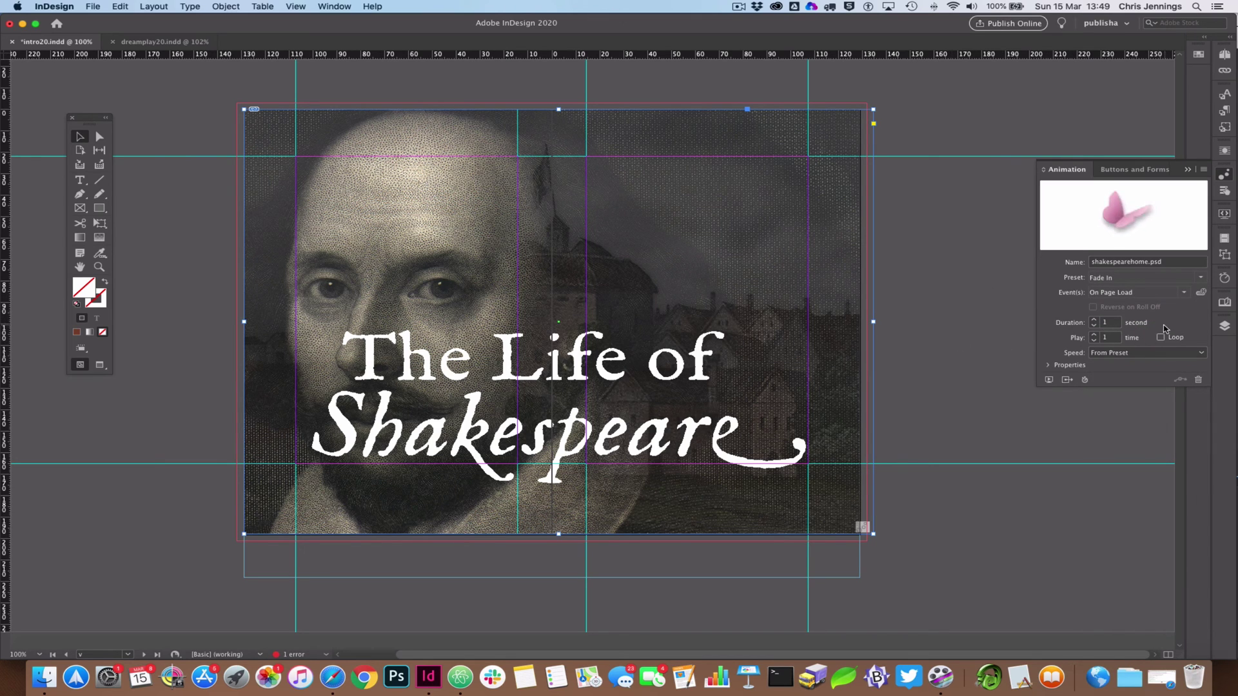
pyautogui.click(1053, 366)
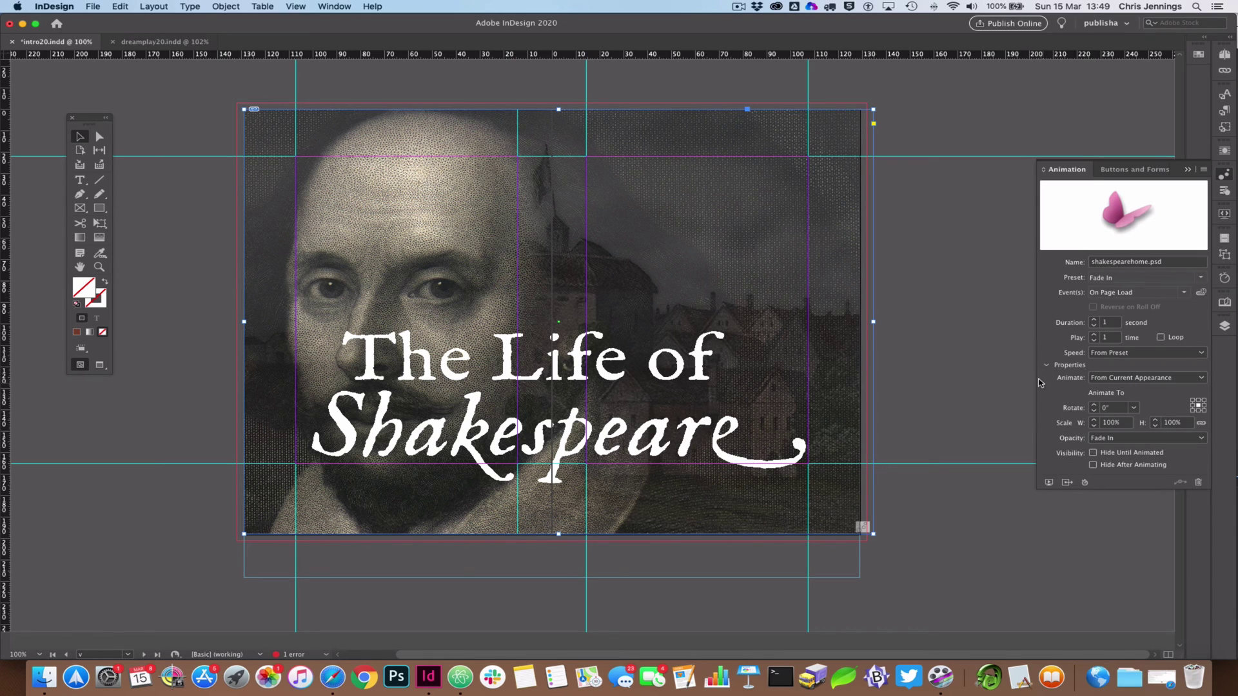
pyautogui.click(1093, 453)
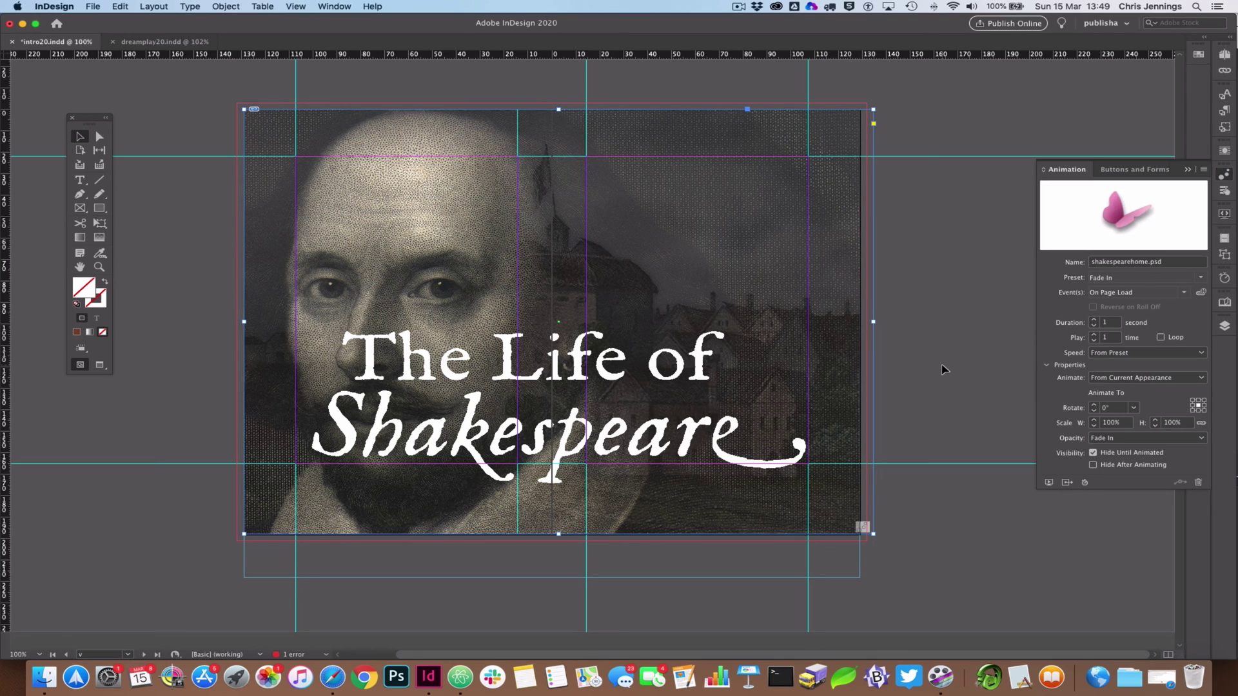
# Play the title's fade-in for the spread in a floating EPUB Interactivity Preview
pyautogui.click(1049, 483)
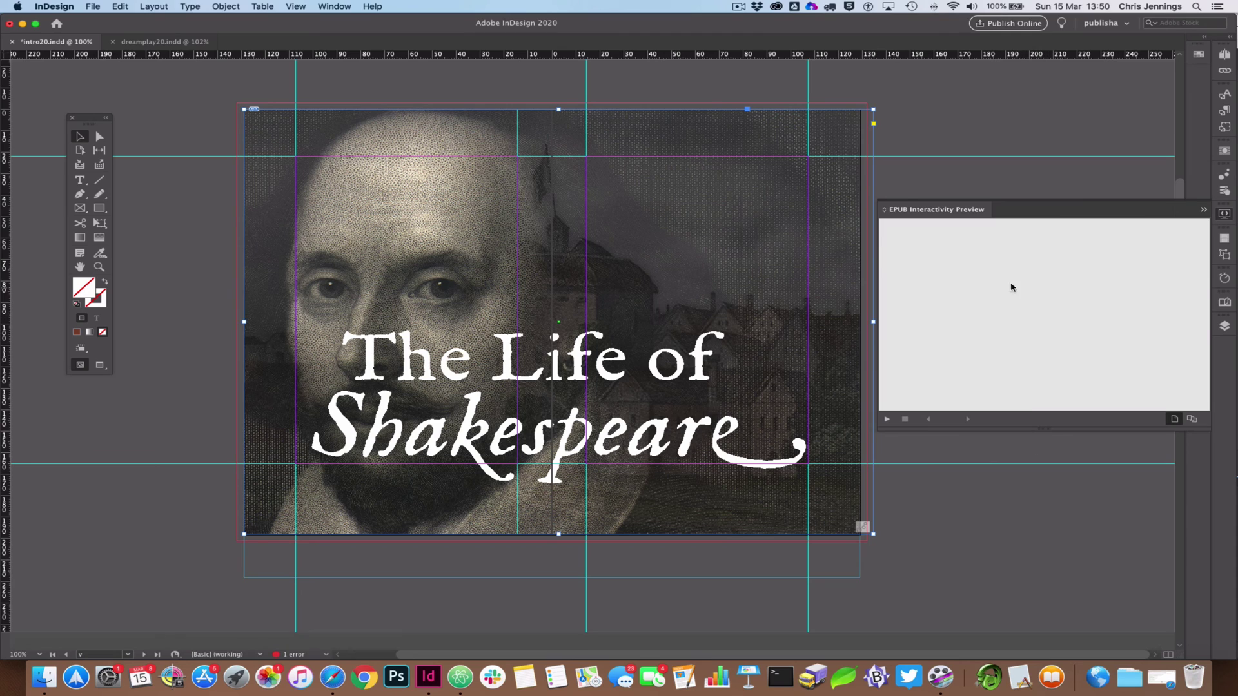
pyautogui.moveTo(1011, 213); pyautogui.dragTo(943, 154)
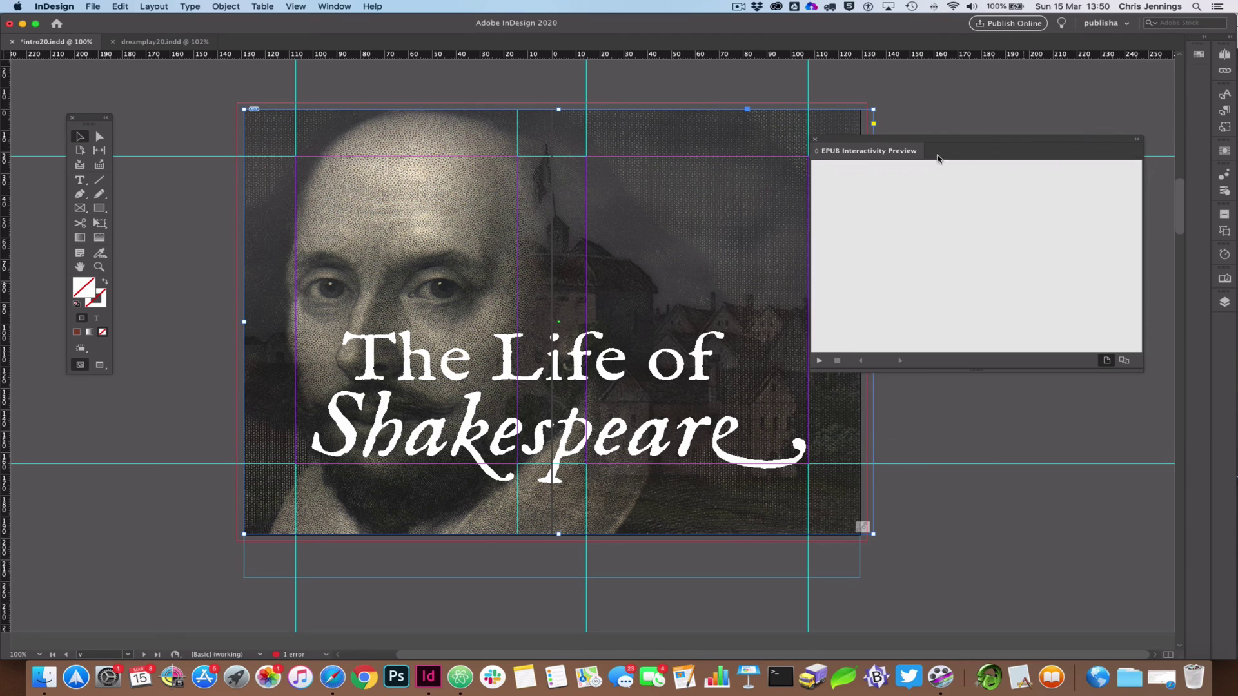
pyautogui.click(819, 361)
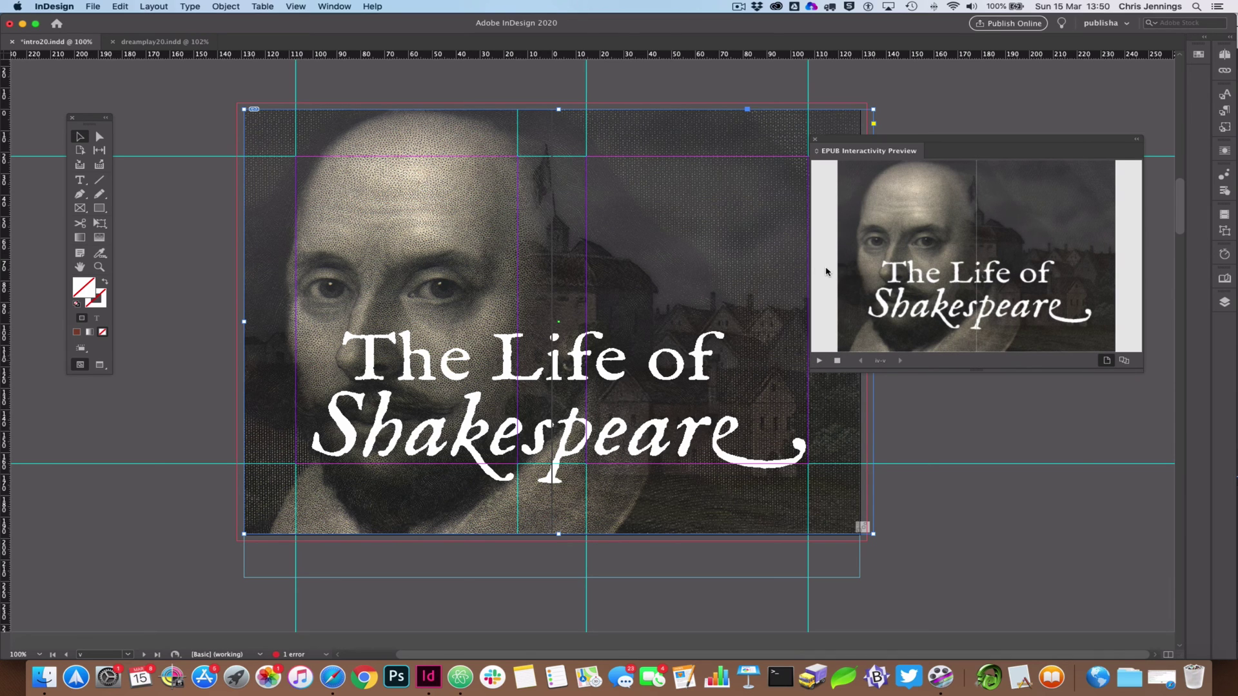
# Replay the title spread's animation in the EPUB Interactivity Preview and close the preview
pyautogui.click(821, 361)
pyautogui.click(836, 359)
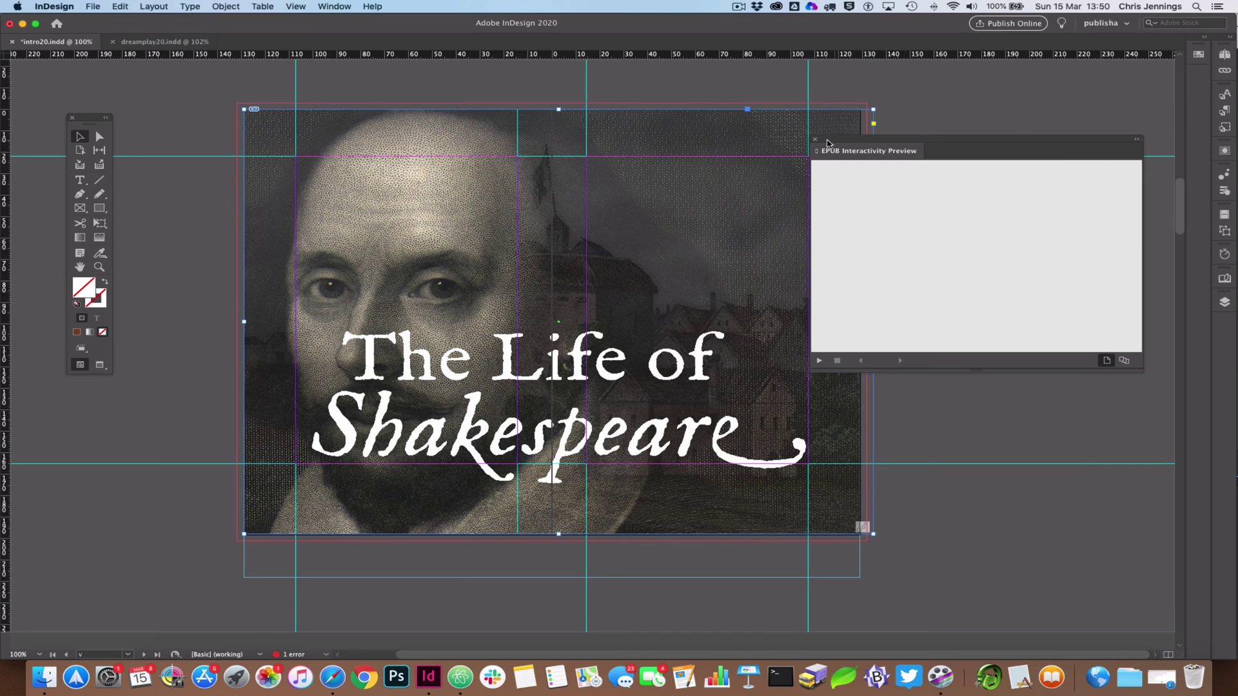
pyautogui.click(815, 140)
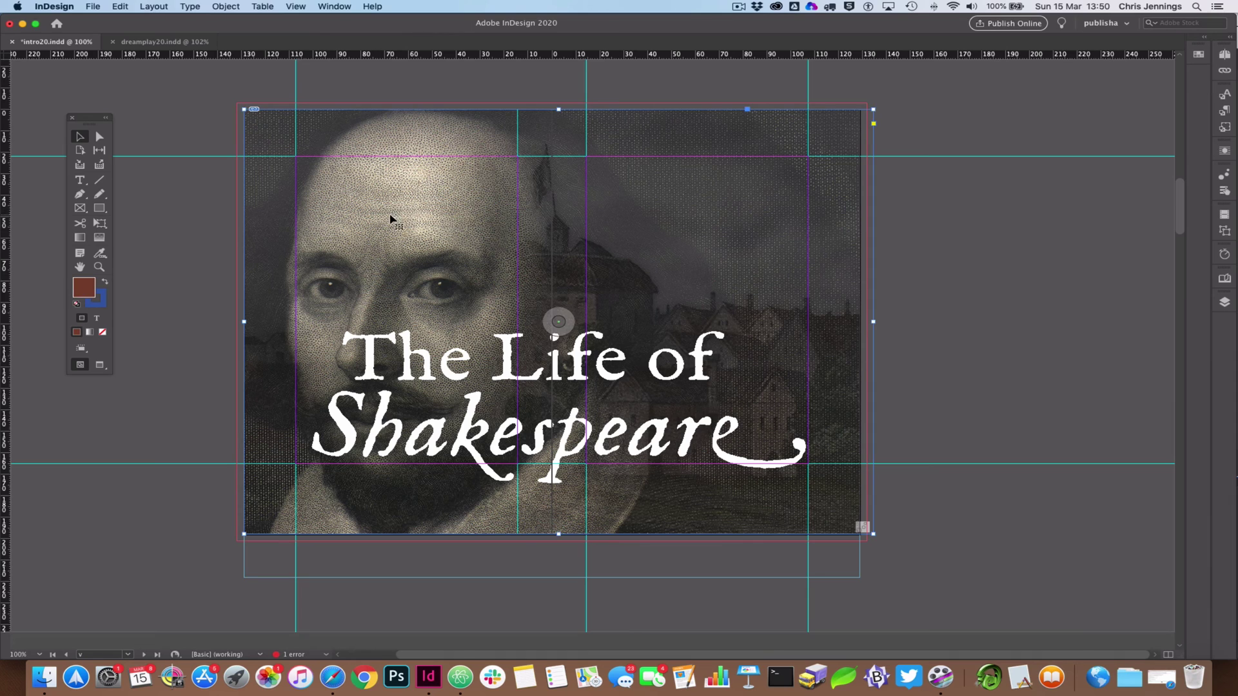
# Compare the two shakespearehome.psd images in Layer 1 by hiding and showing each one in turn
pyautogui.click(1225, 54)
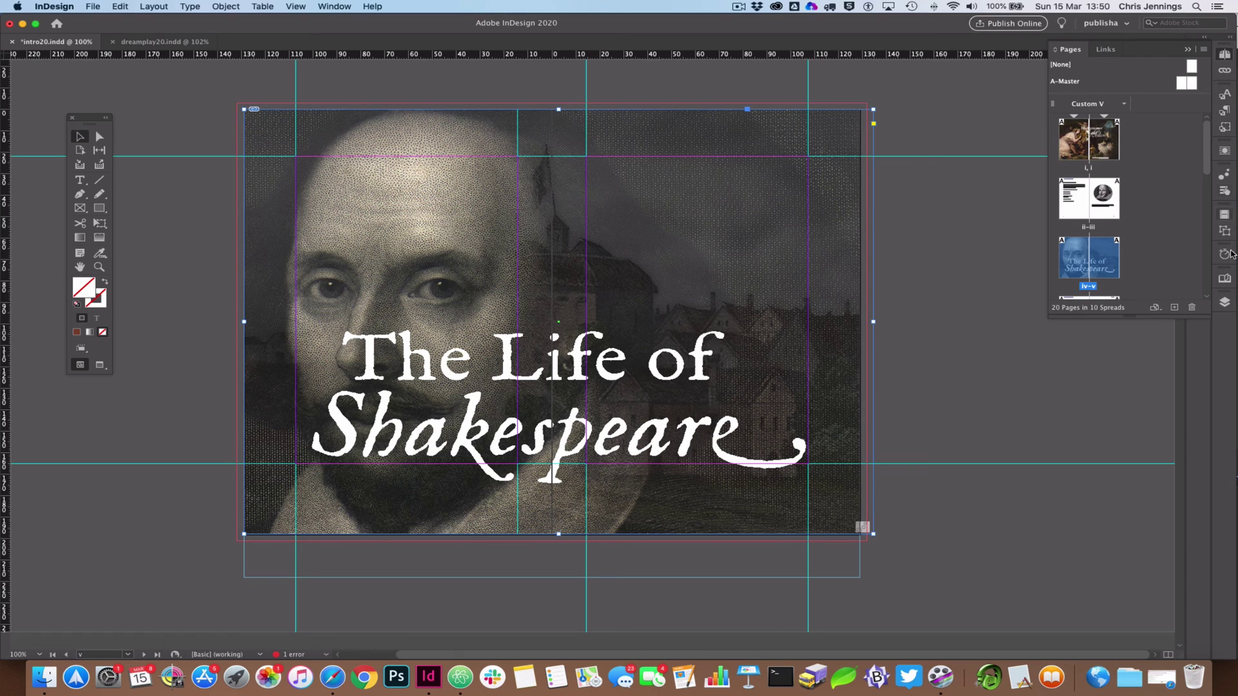
pyautogui.click(1224, 303)
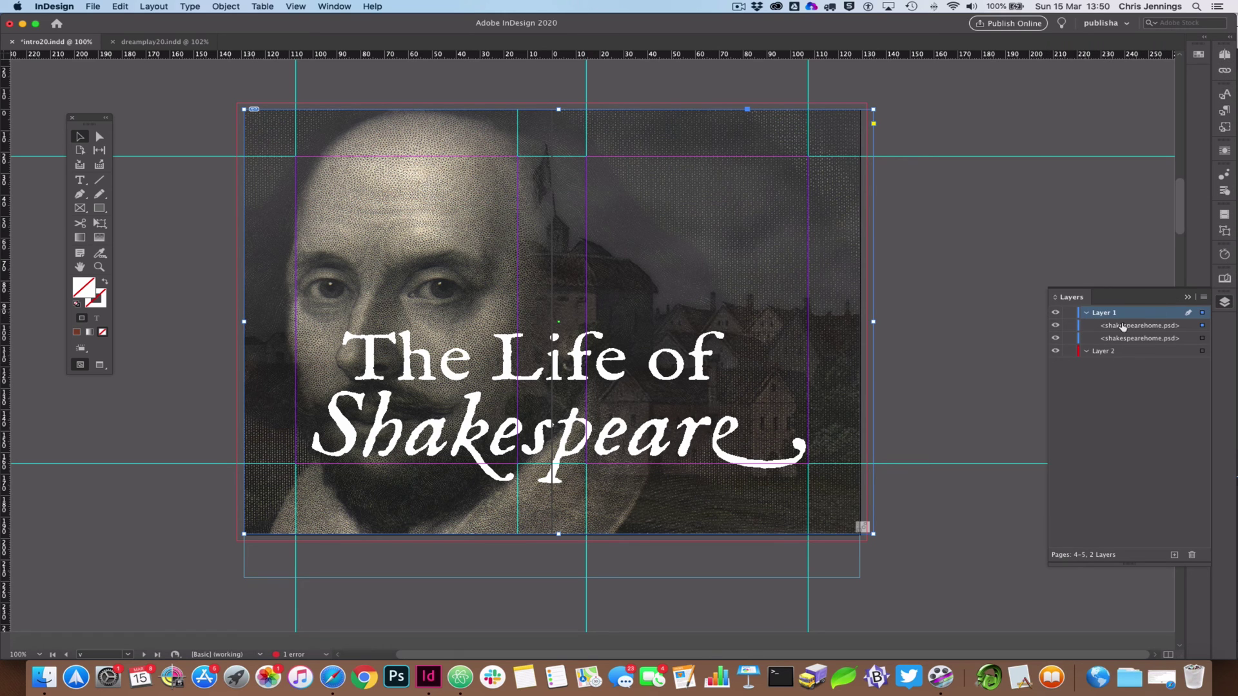
pyautogui.click(1056, 329)
pyautogui.click(1055, 326)
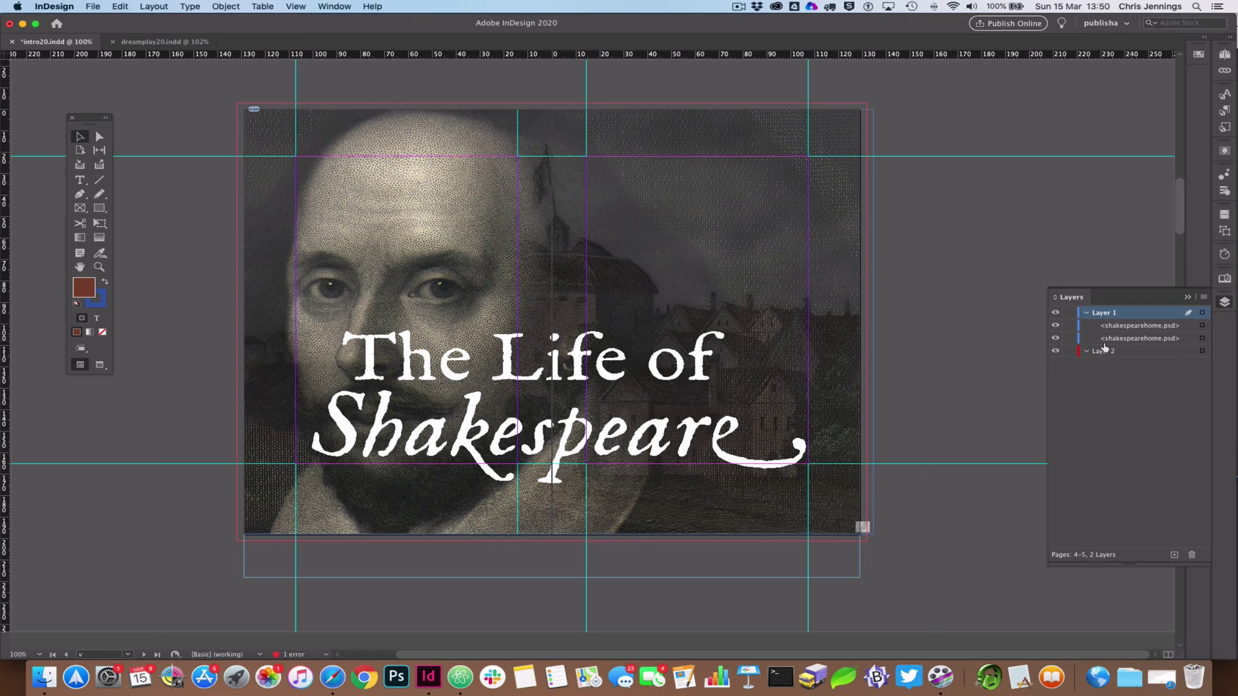
pyautogui.click(1056, 338)
pyautogui.click(1055, 338)
pyautogui.click(1056, 327)
pyautogui.click(1056, 327)
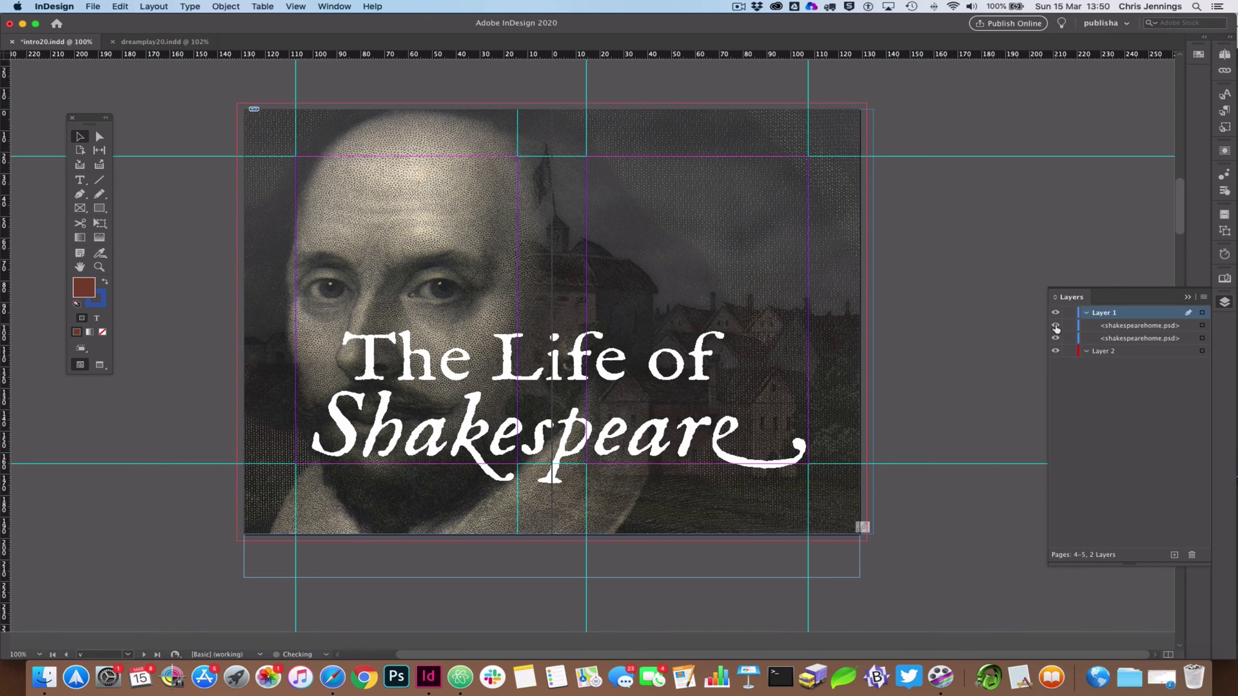
# Select the upper title image on the spread and review its animation settings
pyautogui.click(1106, 326)
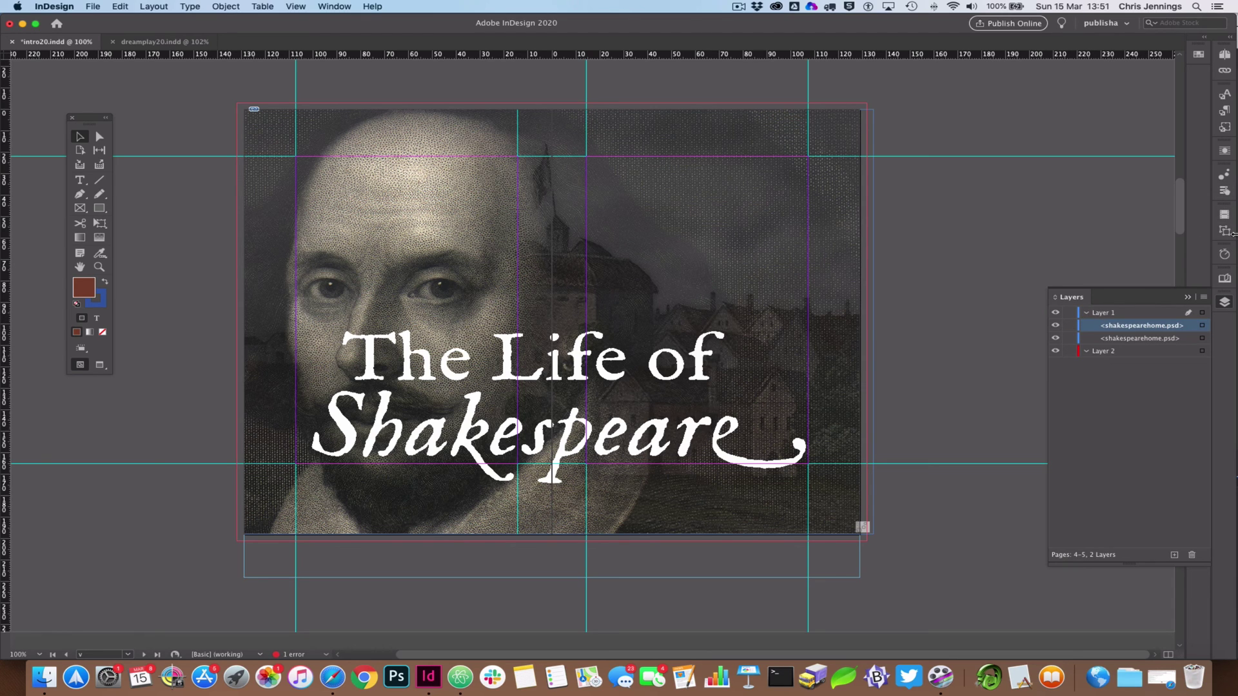
pyautogui.click(1224, 174)
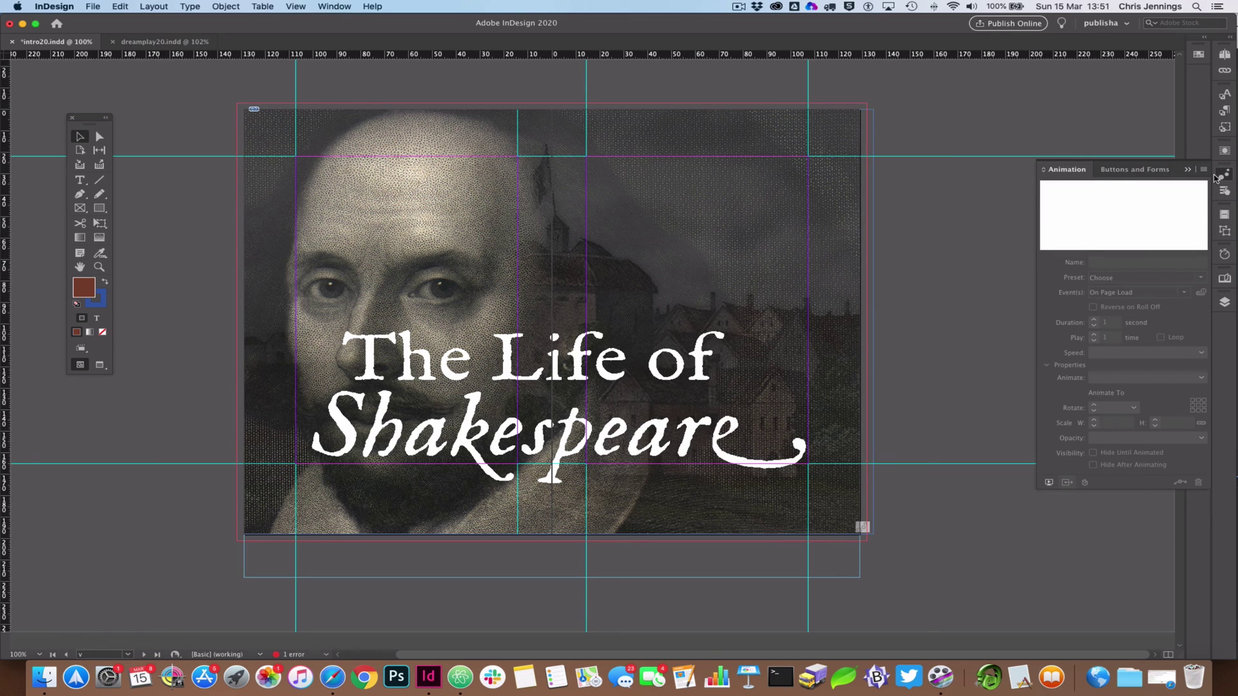
pyautogui.click(559, 321)
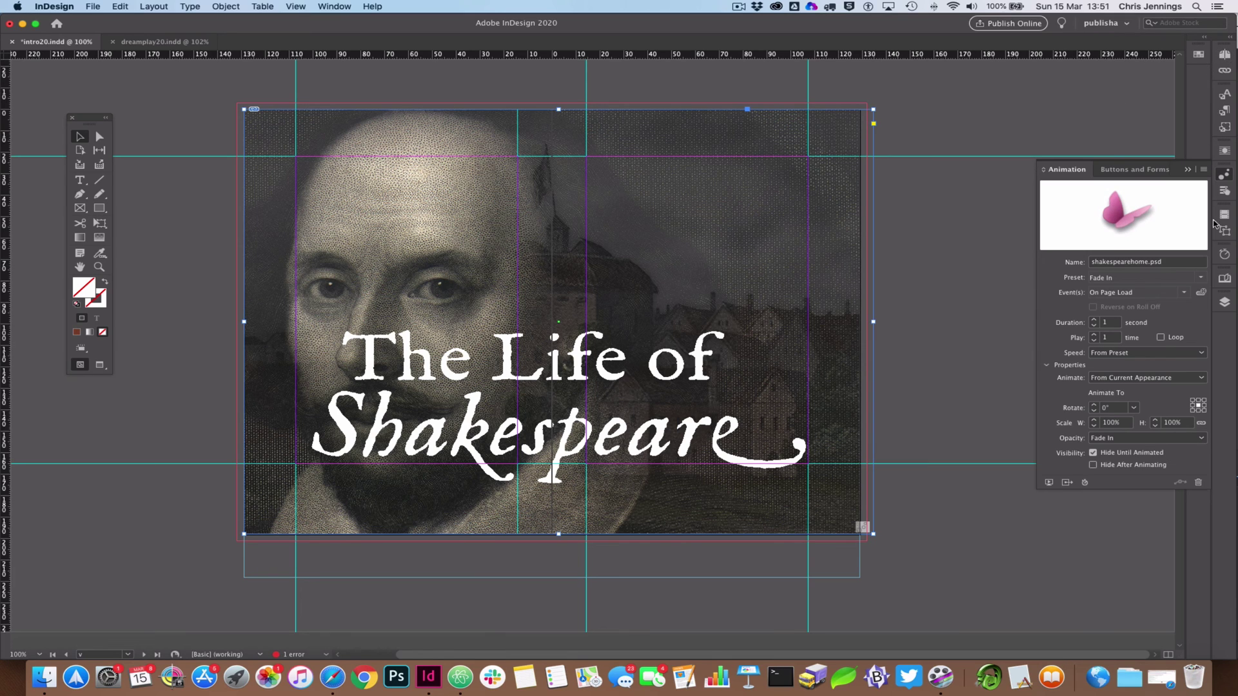
# Create a new layer above Layer 1 and move the upper shakespearehome.psd title image into it
pyautogui.click(1223, 302)
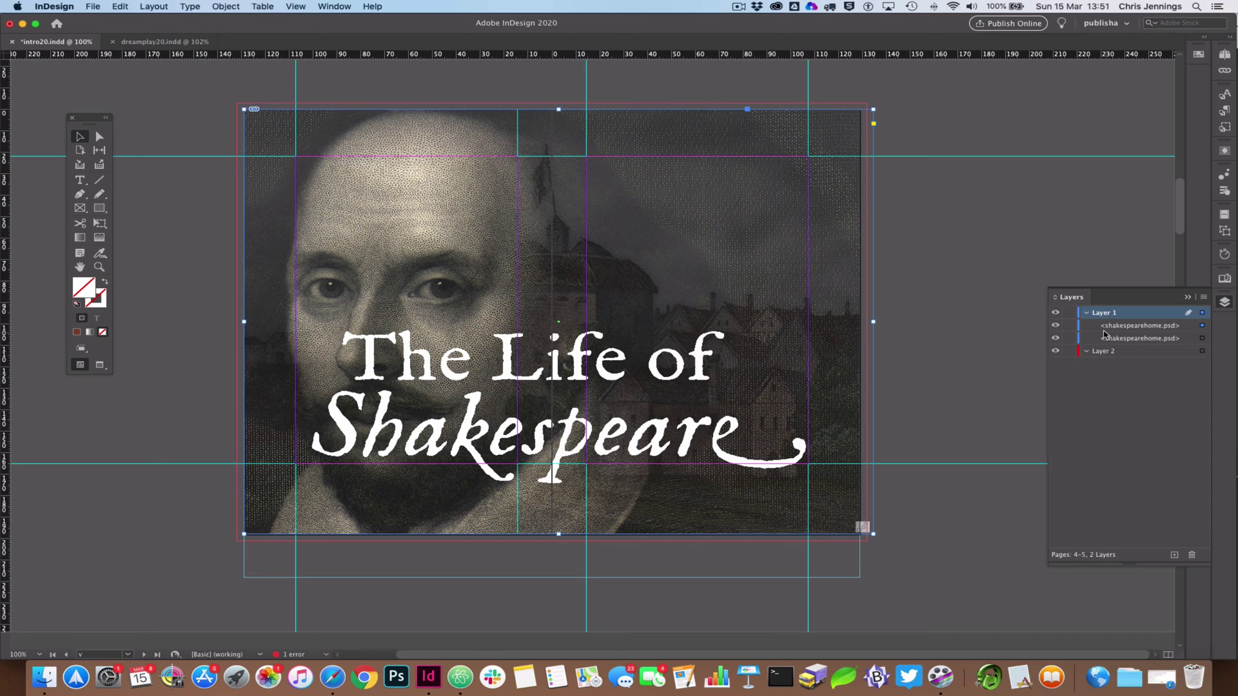
pyautogui.click(1187, 325)
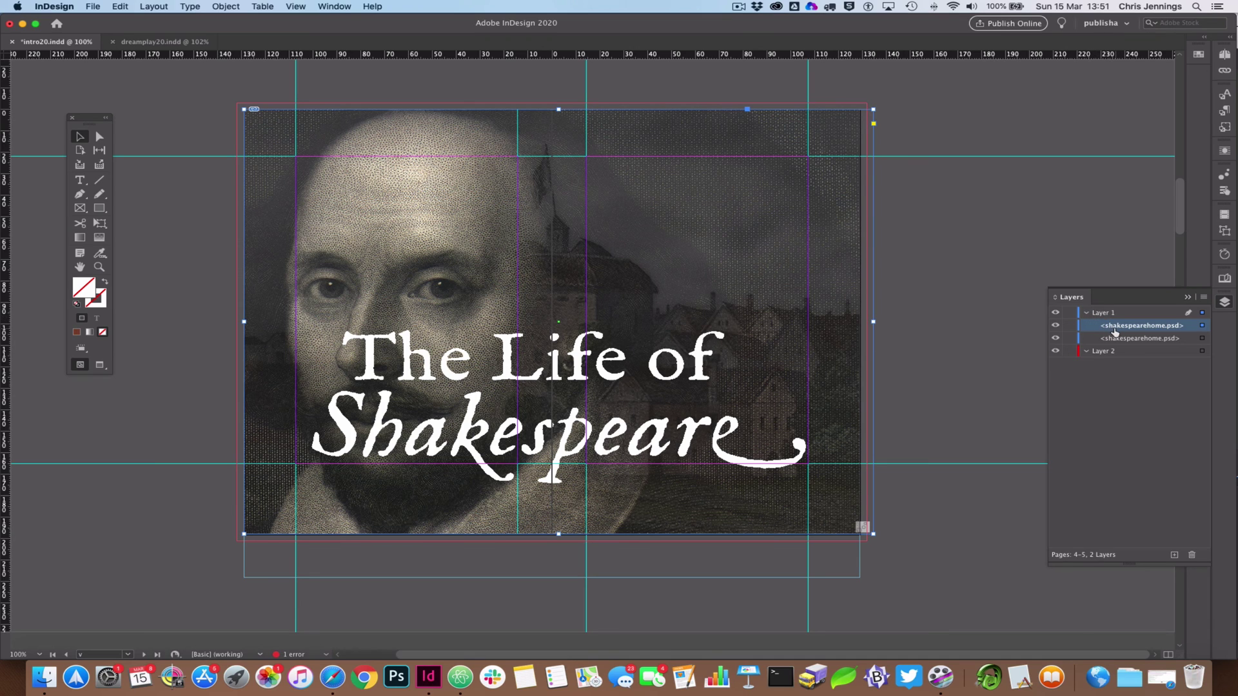
pyautogui.click(1055, 327)
pyautogui.click(1055, 326)
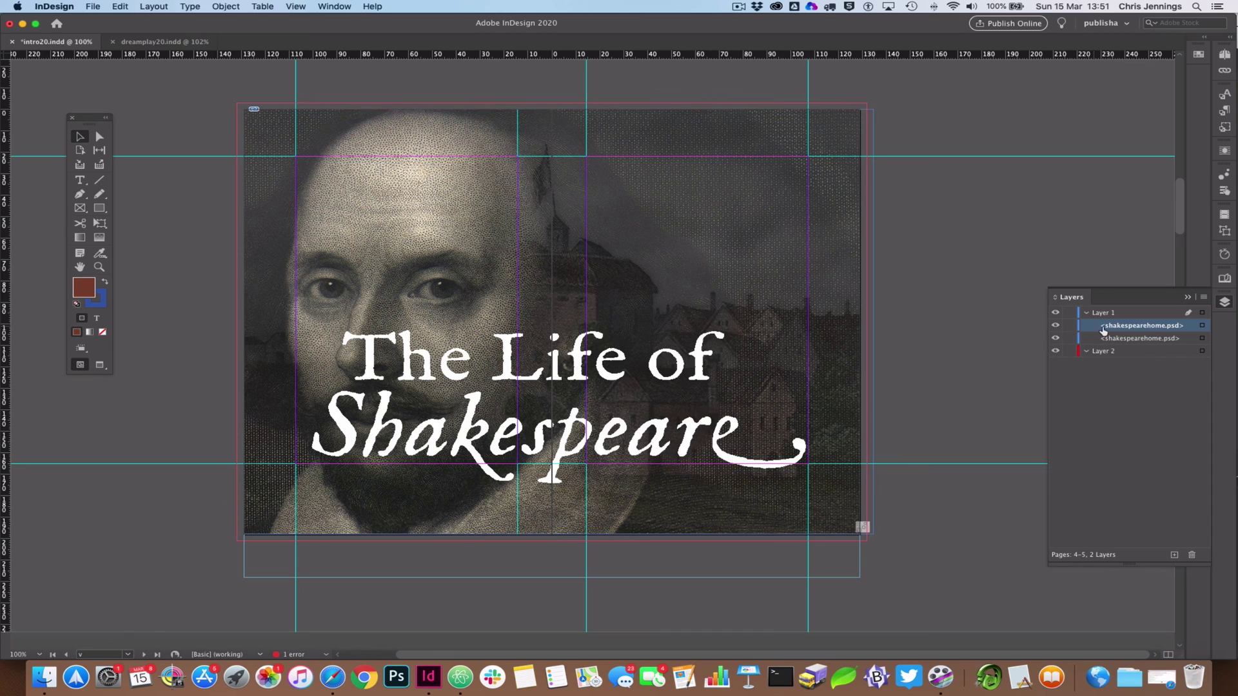
pyautogui.moveTo(1112, 326); pyautogui.dragTo(1097, 366)
pyautogui.click(1175, 555)
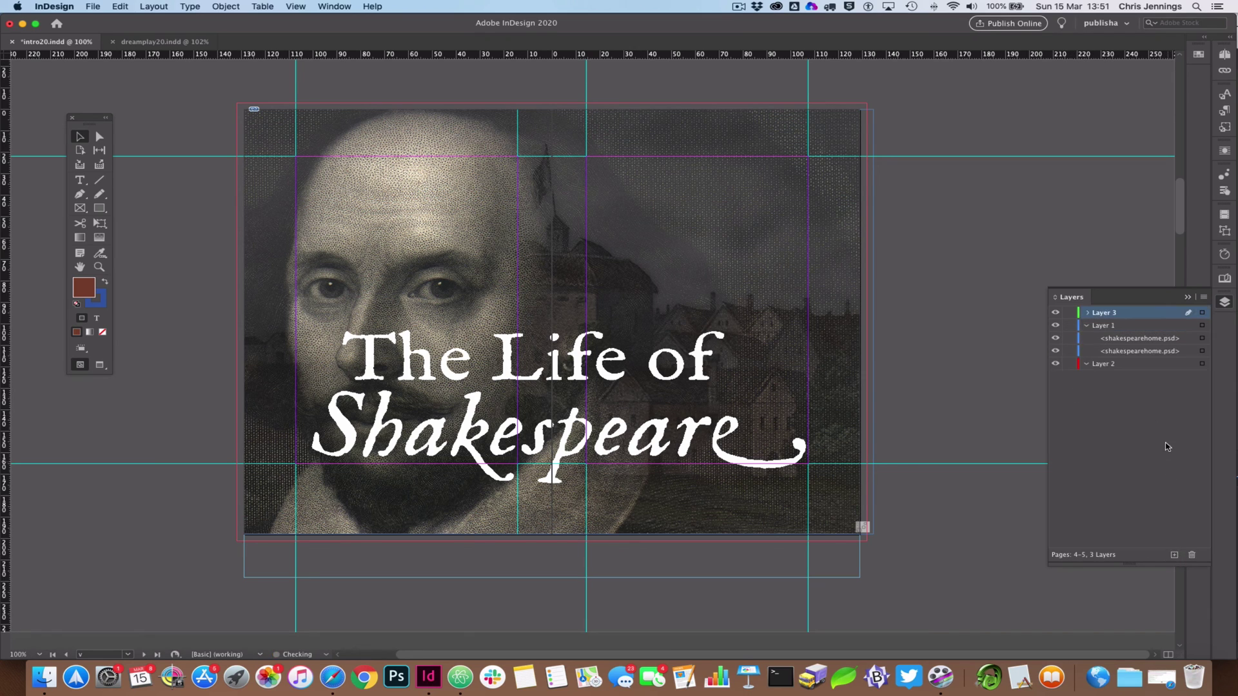
pyautogui.moveTo(1116, 347); pyautogui.dragTo(1091, 316)
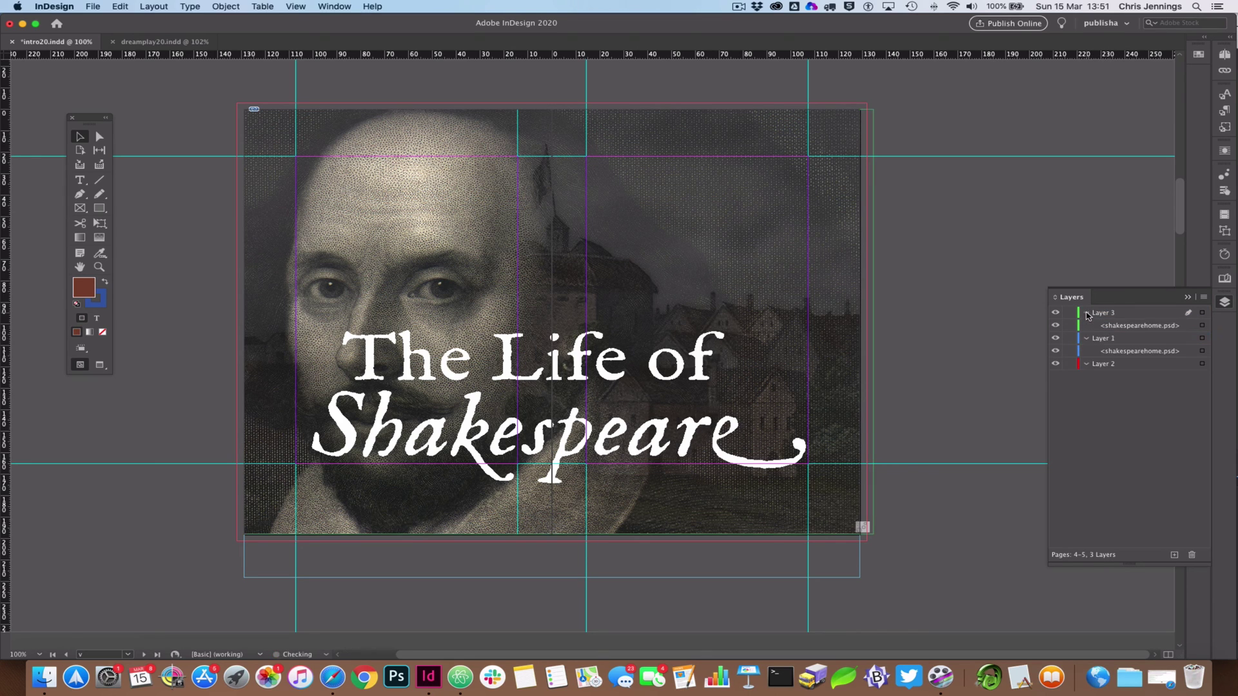
# Verify the title image in Layer 3 by toggling its visibility and selecting it on the spread
pyautogui.click(1055, 325)
pyautogui.click(1055, 325)
pyautogui.click(1122, 326)
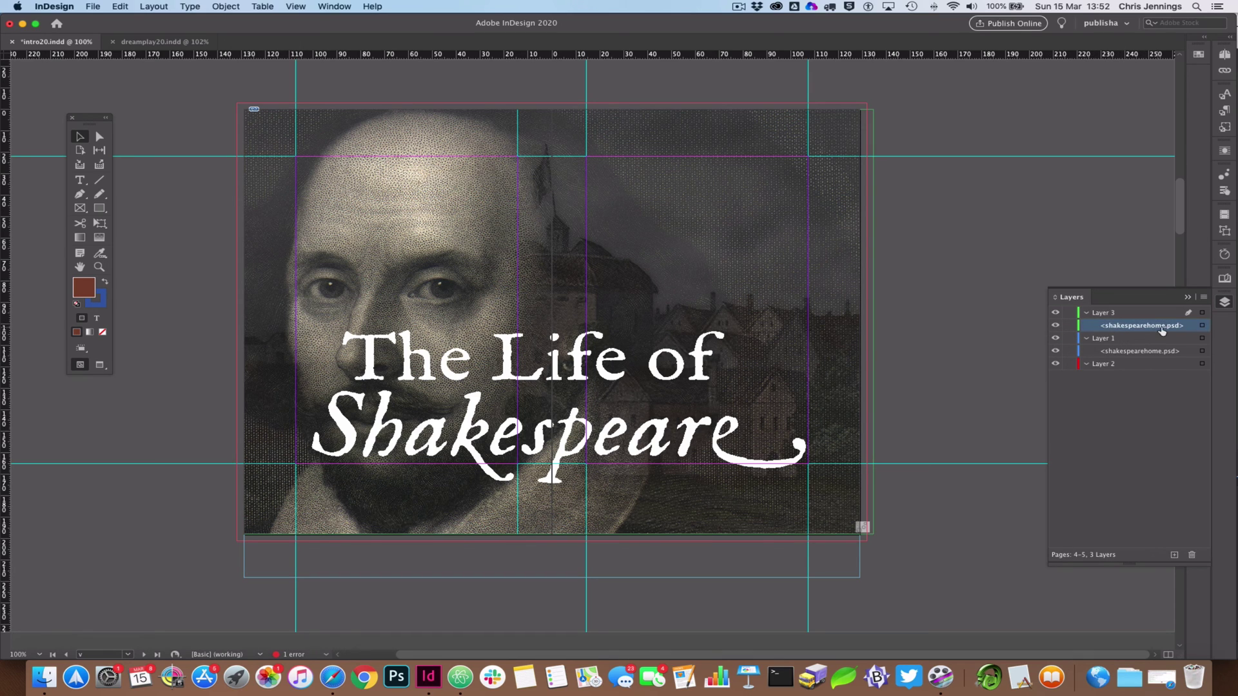
pyautogui.click(782, 354)
pyautogui.click(954, 341)
pyautogui.click(1202, 327)
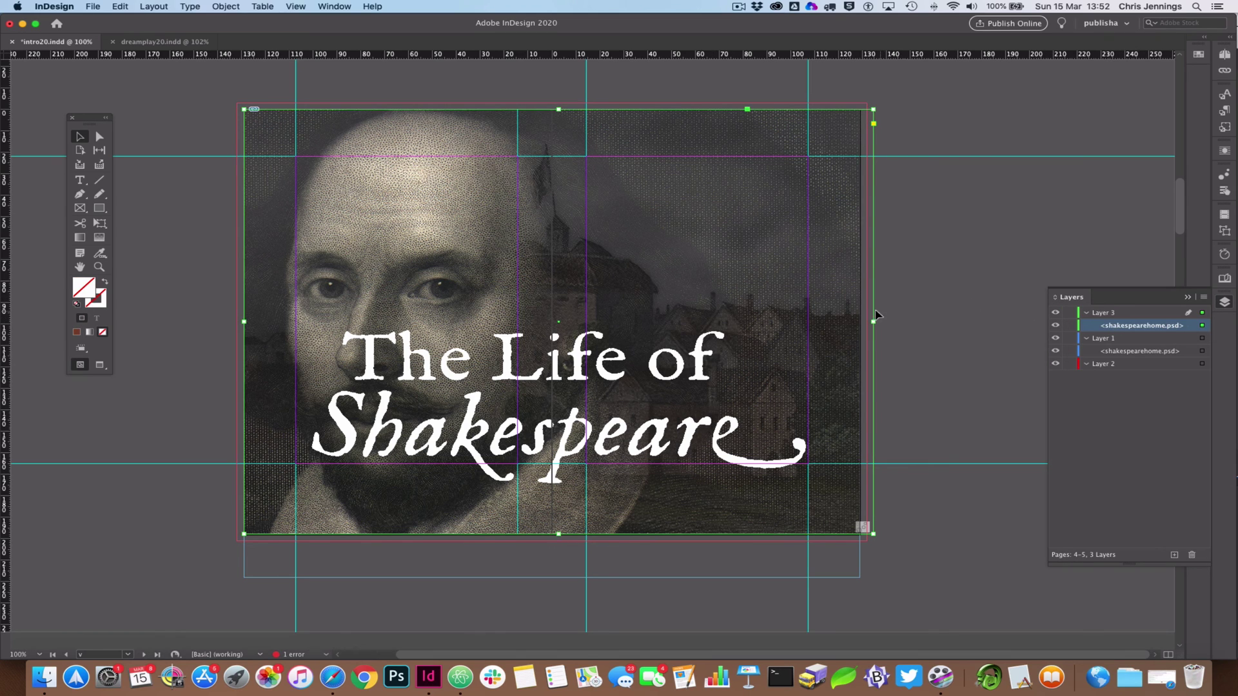
pyautogui.click(1056, 327)
pyautogui.click(1055, 325)
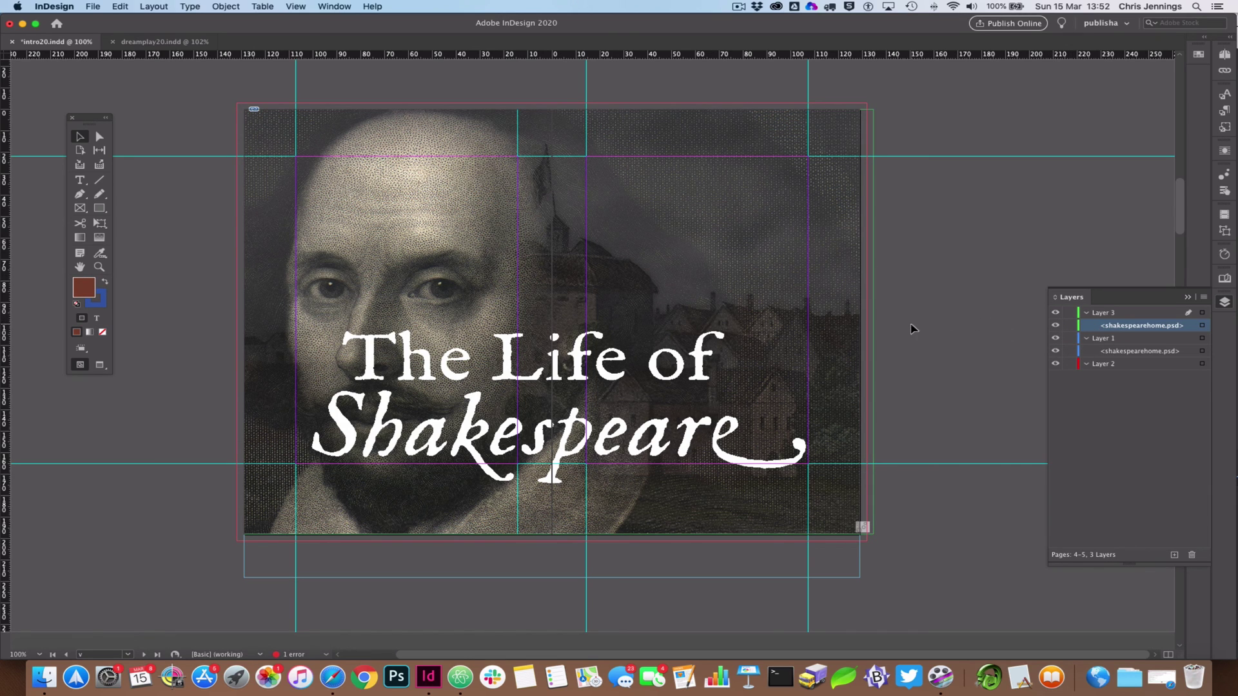
# Select the Layer 3 title image and preview its Fade In animation in the EPUB Interactivity Preview, closing the preview when done
pyautogui.click(1225, 177)
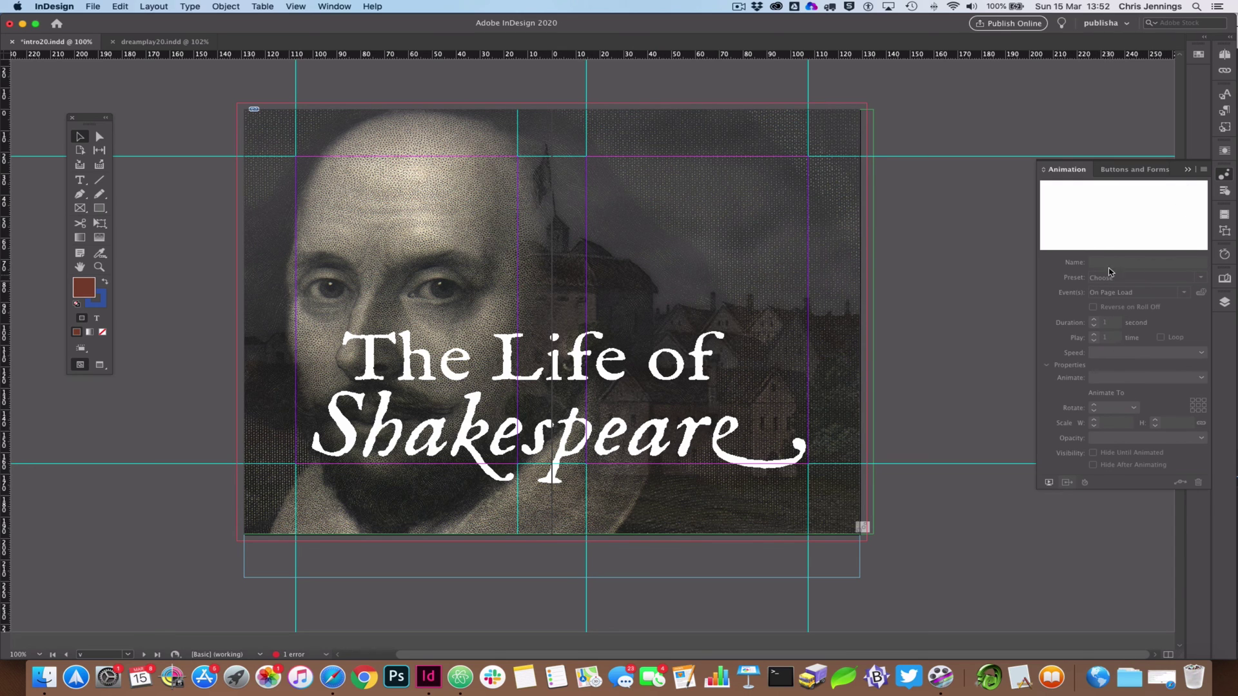
pyautogui.click(672, 294)
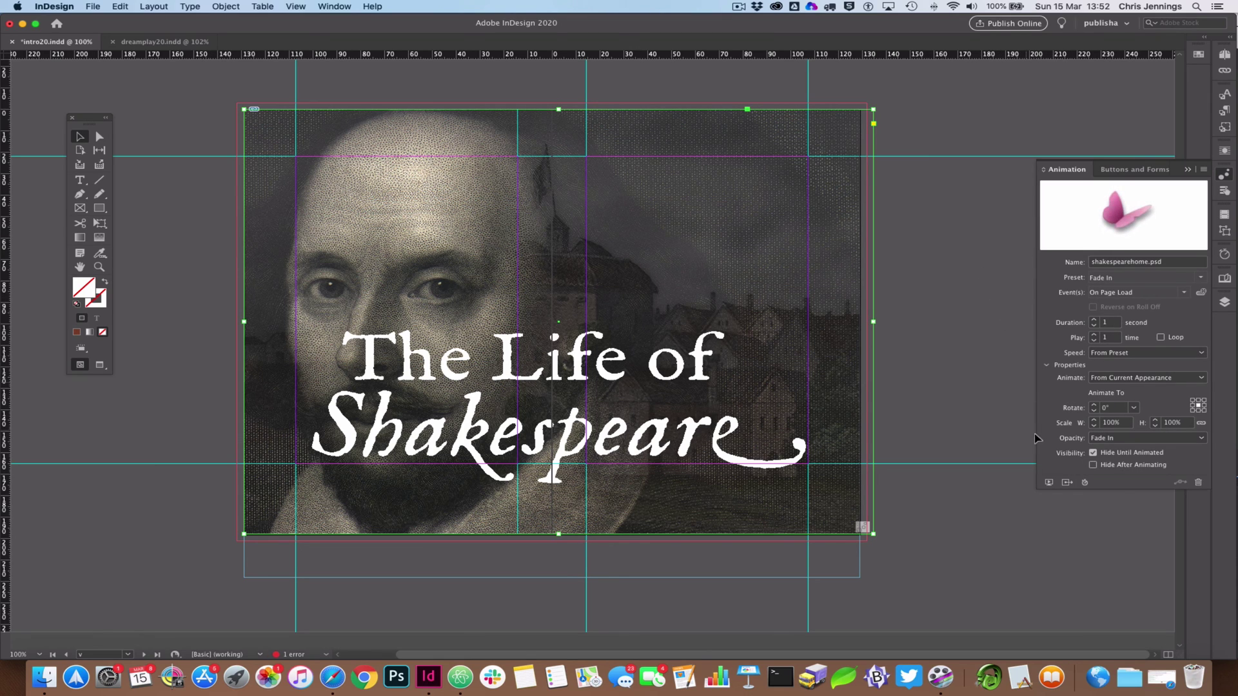
pyautogui.click(1048, 483)
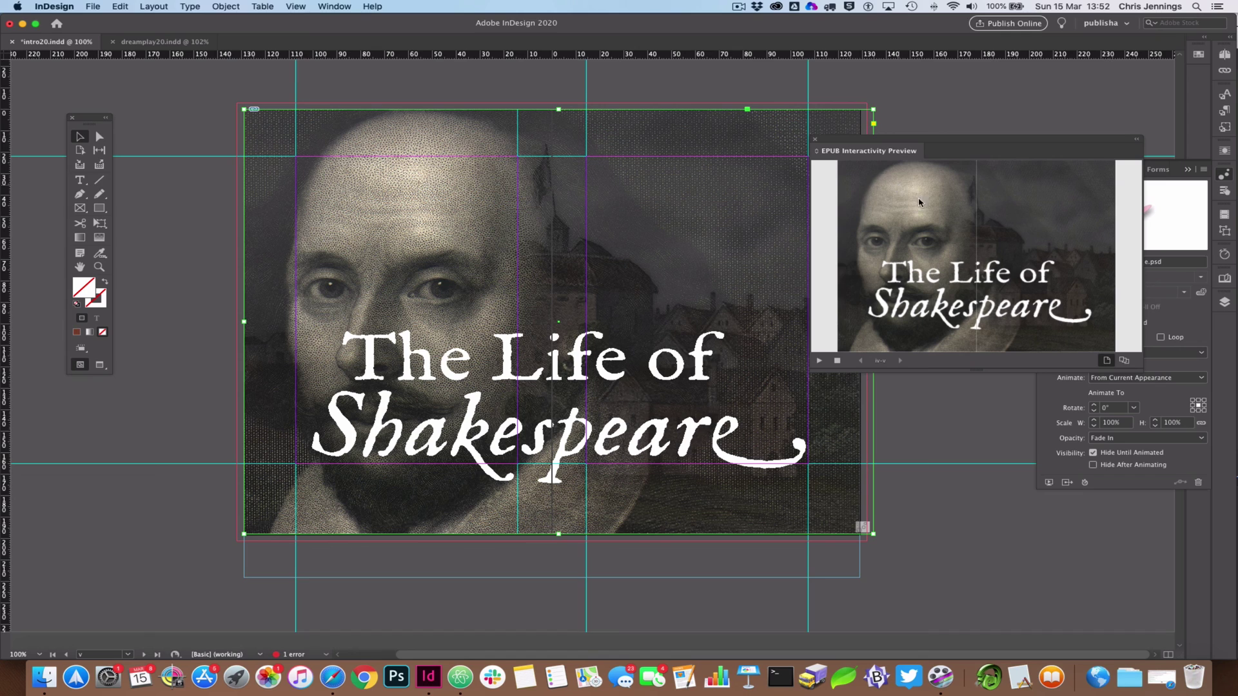
pyautogui.click(935, 425)
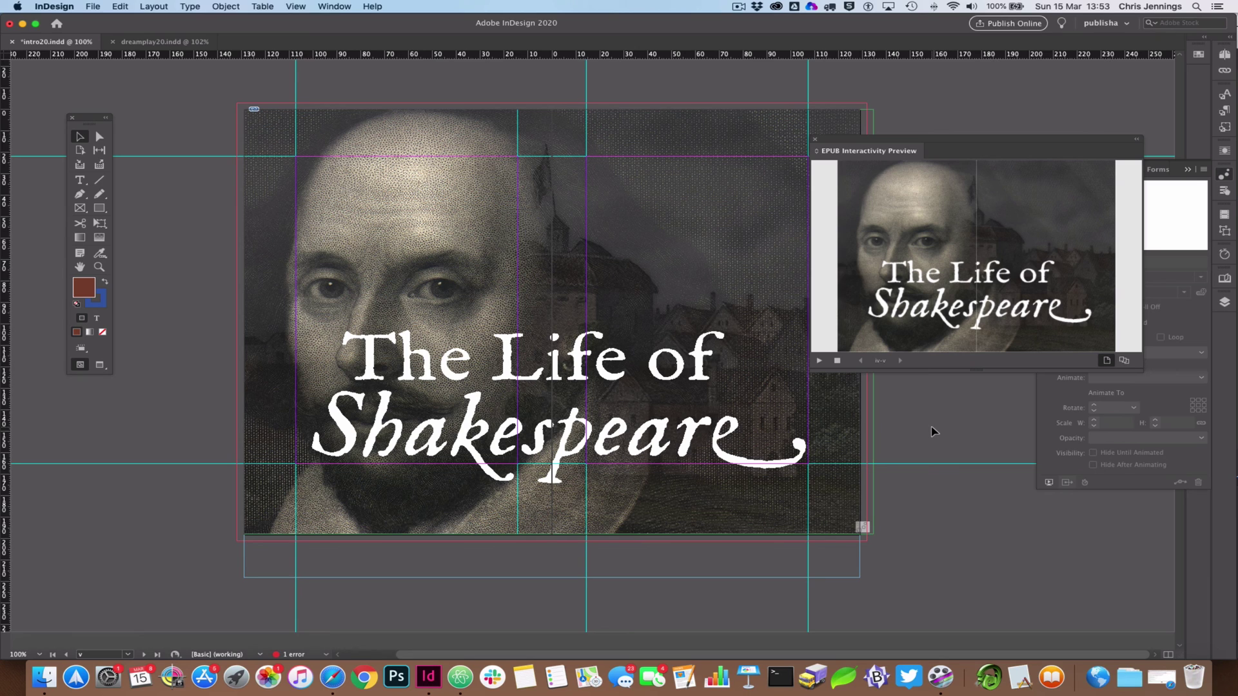
pyautogui.click(816, 139)
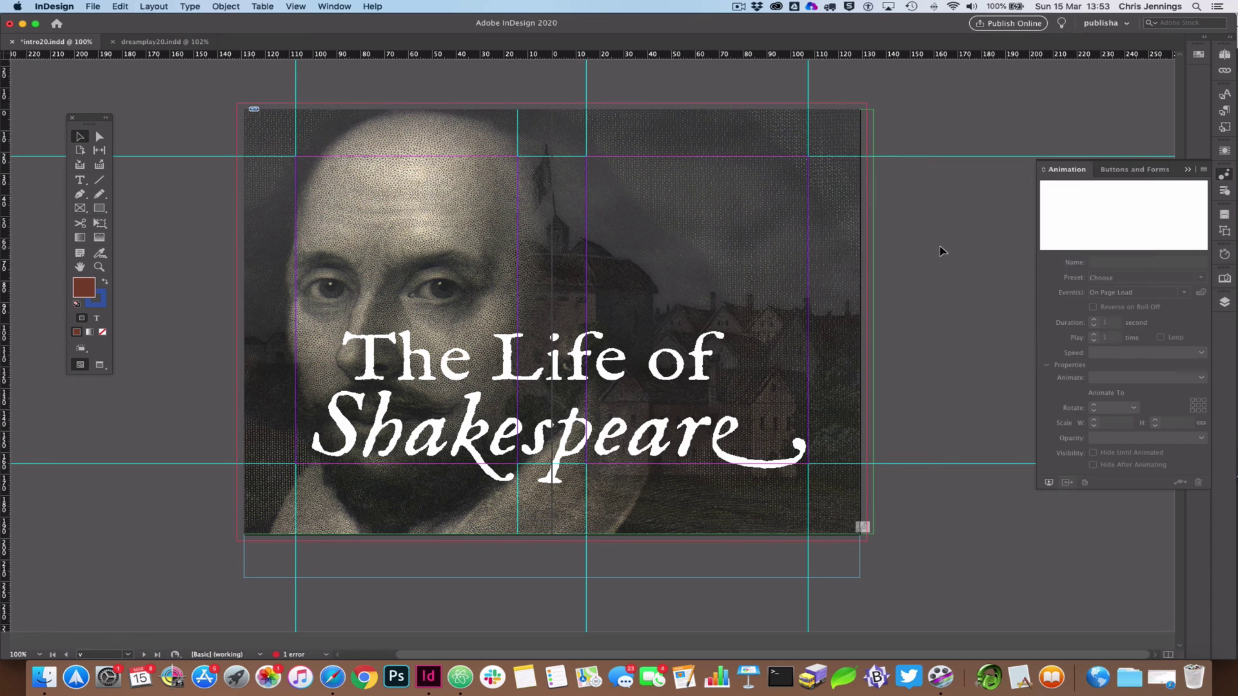